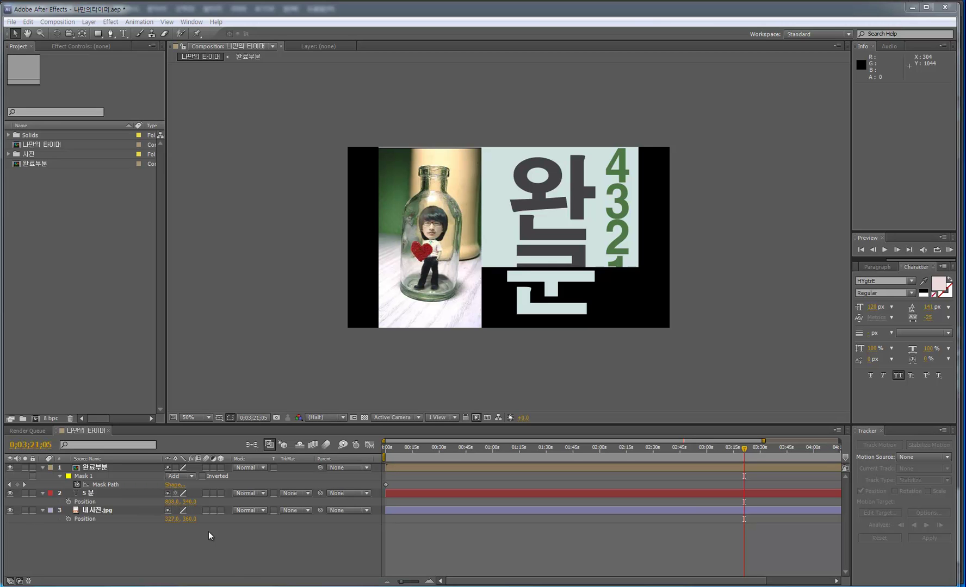
# Scrub the 나만의 타이머 composition from its first frame to its end to preview the mask reveal
pyautogui.moveTo(388, 451); pyautogui.dragTo(371, 445)
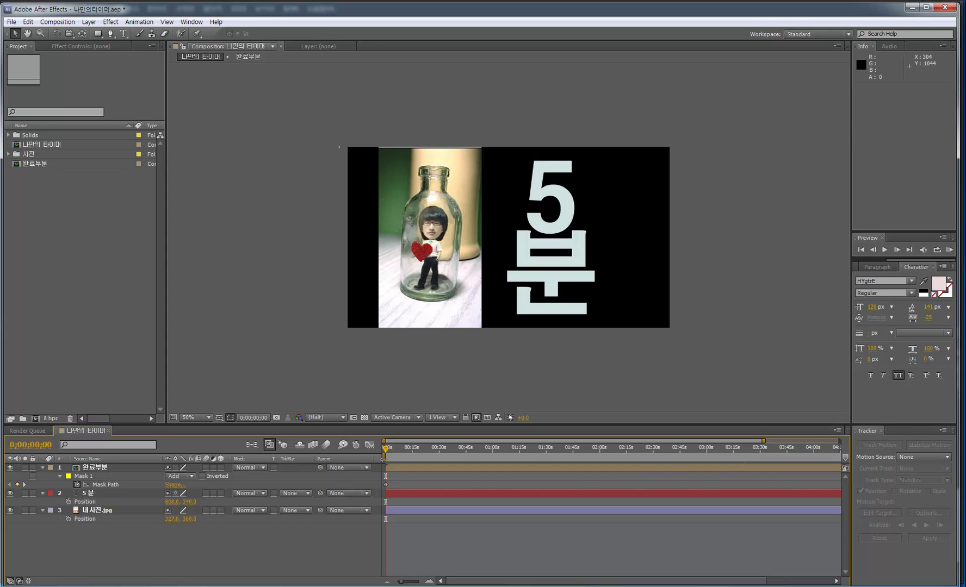
pyautogui.moveTo(381, 451); pyautogui.dragTo(502, 454)
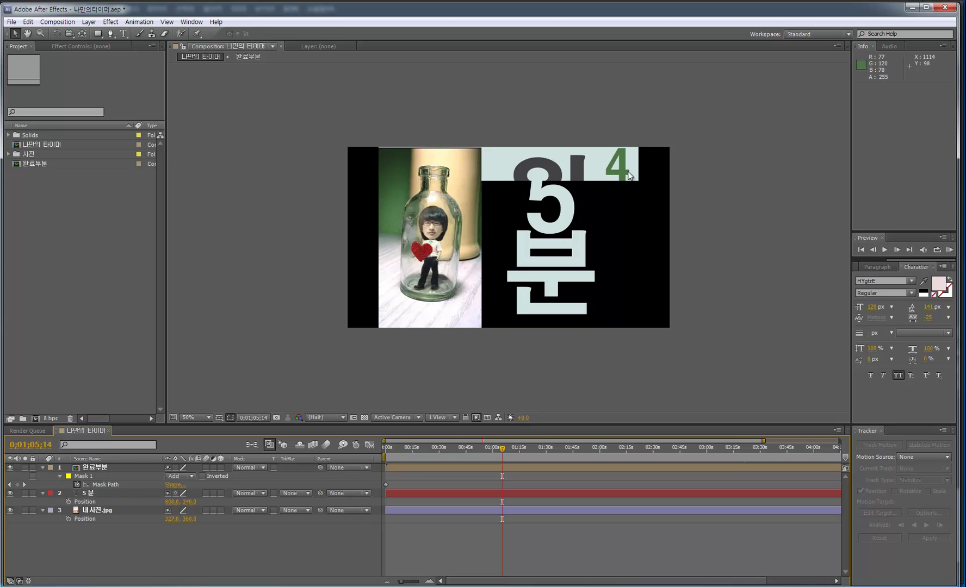
pyautogui.moveTo(503, 449); pyautogui.dragTo(880, 464)
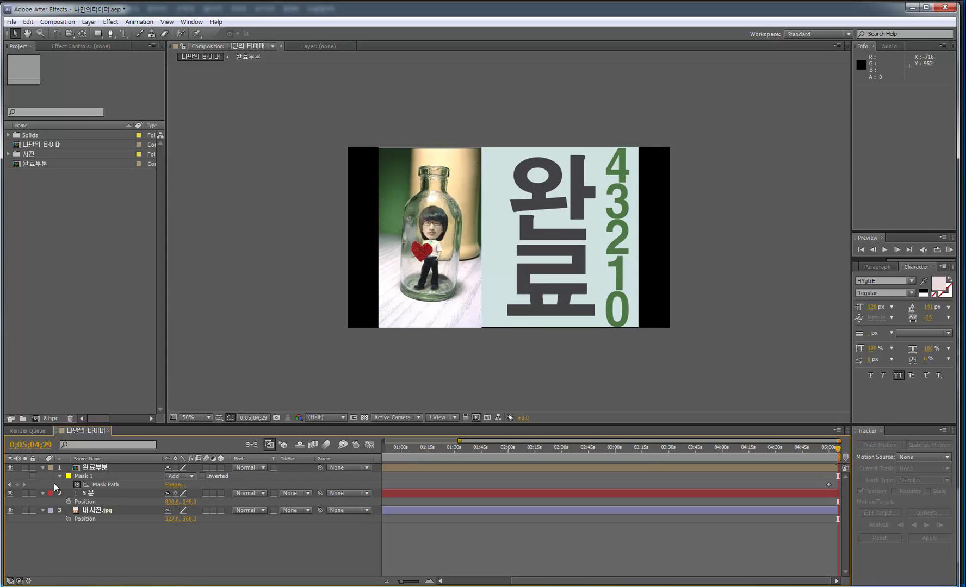
# Examine the photo and the 5분 text separately by temporarily hiding the layers above, undoing any photo shift and restoring visibility
pyautogui.click(10, 468)
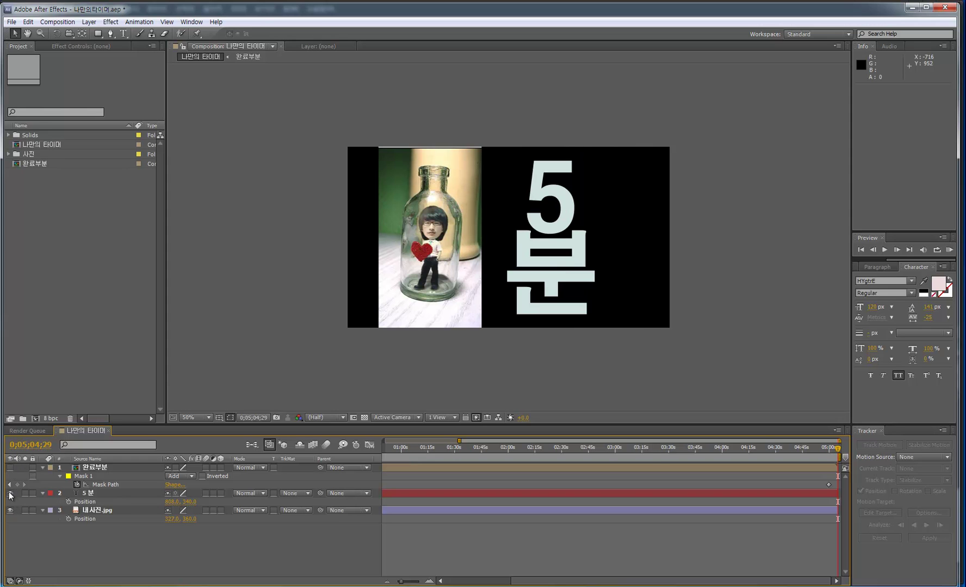
pyautogui.click(10, 493)
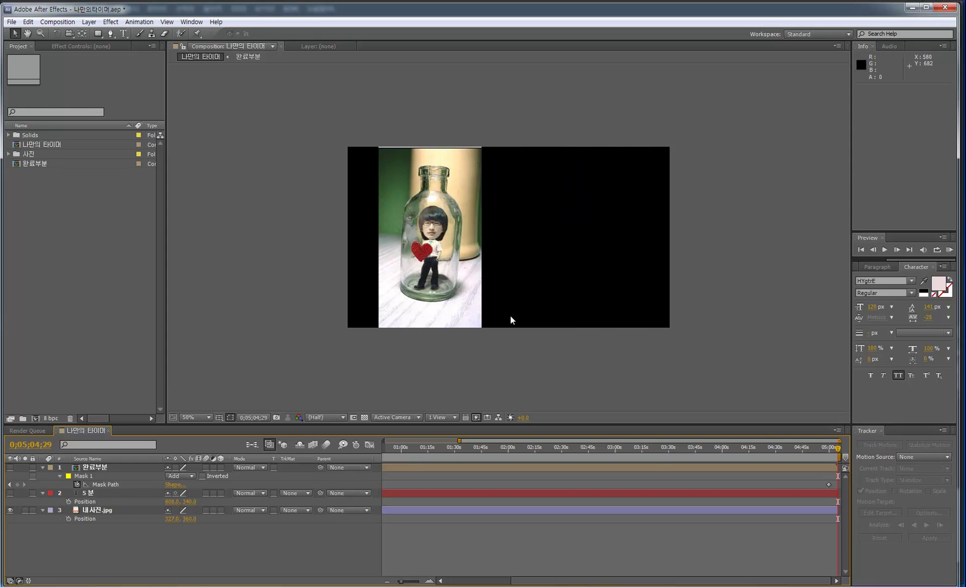
pyautogui.moveTo(444, 289)
pyautogui.mouseDown()
pyautogui.moveTo(378, 290)
pyautogui.moveTo(430, 289)
pyautogui.mouseUp()
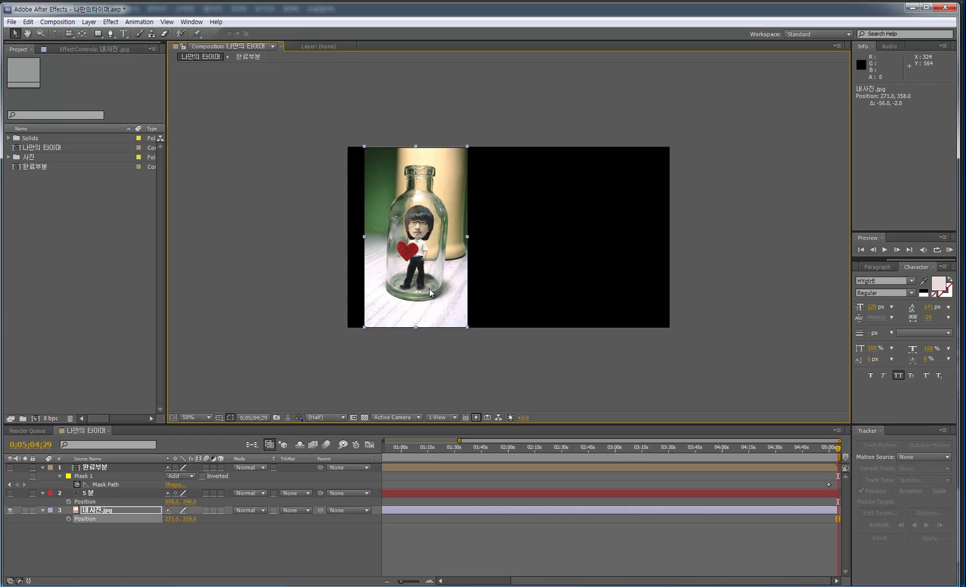
pyautogui.hotkey('ctrl', 'z')
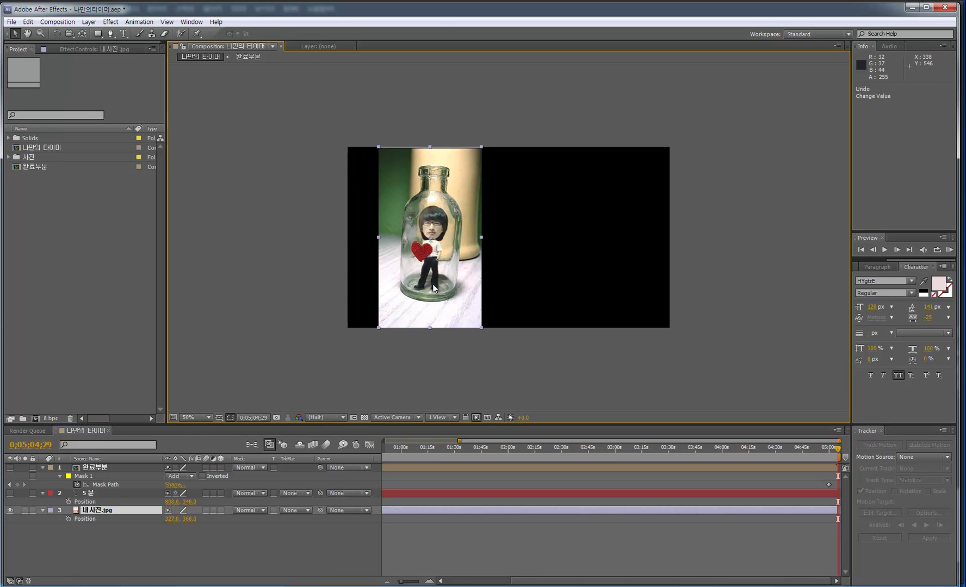
pyautogui.click(10, 493)
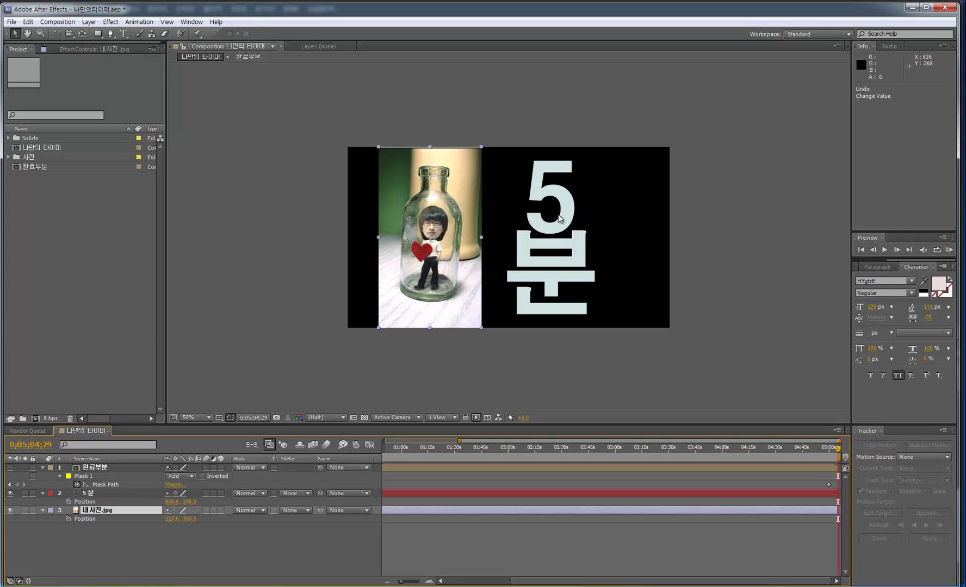
pyautogui.click(9, 467)
# Open the nested 완료부분 composition and examine its background, 완료 text and 43210 number layers by toggling their visibility
pyautogui.click(97, 469)
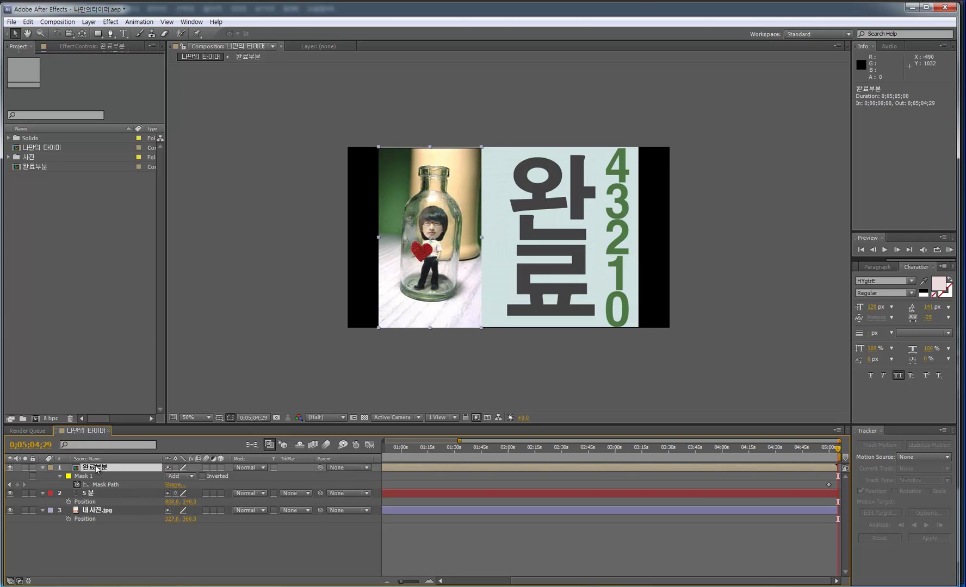
pyautogui.doubleClick(97, 468)
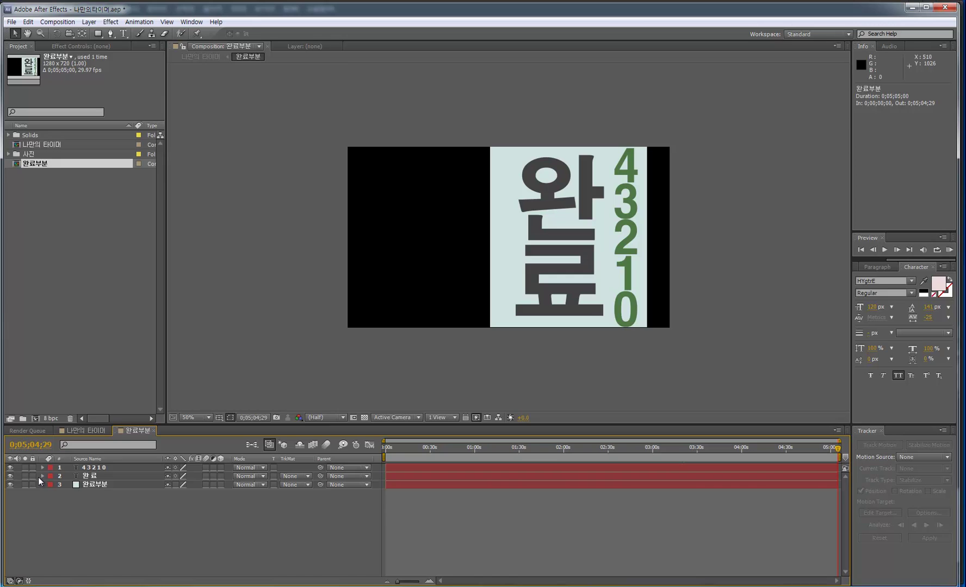
pyautogui.click(10, 468)
pyautogui.click(9, 476)
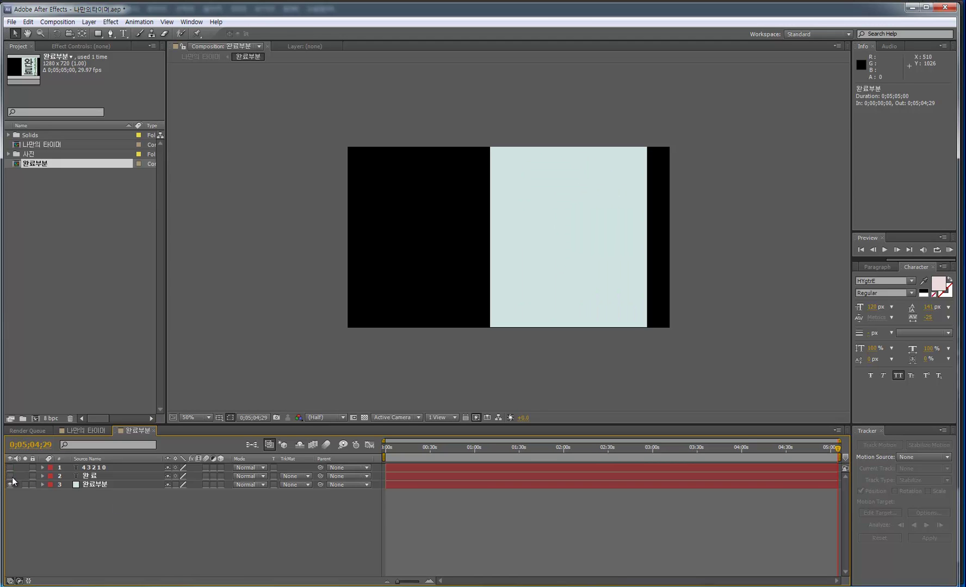
pyautogui.click(541, 283)
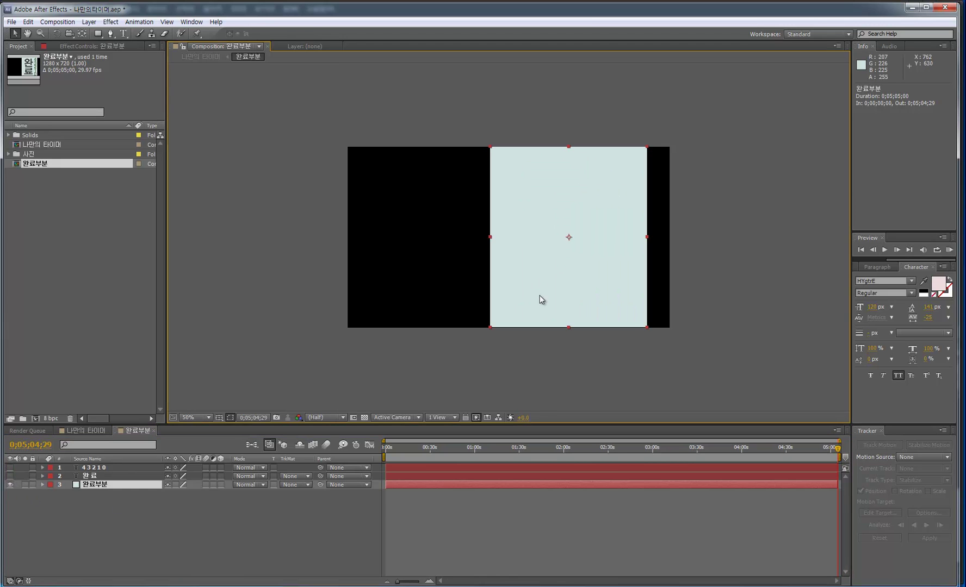
pyautogui.click(539, 351)
pyautogui.click(548, 279)
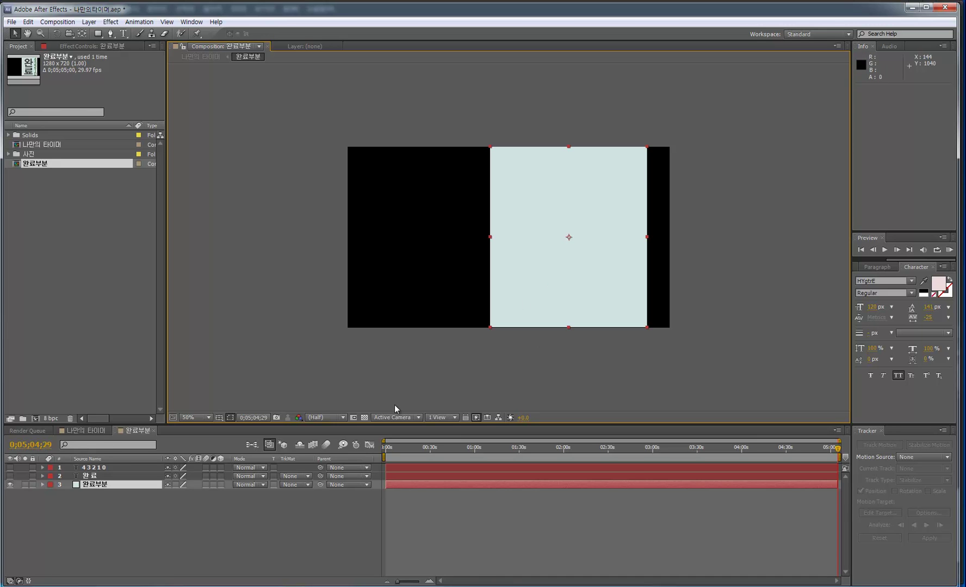
pyautogui.click(10, 476)
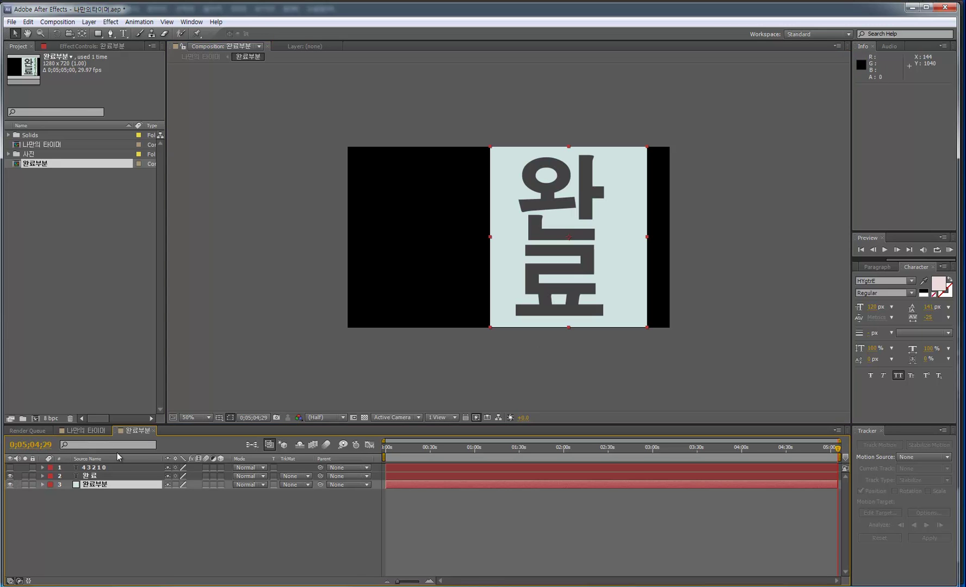
pyautogui.click(10, 467)
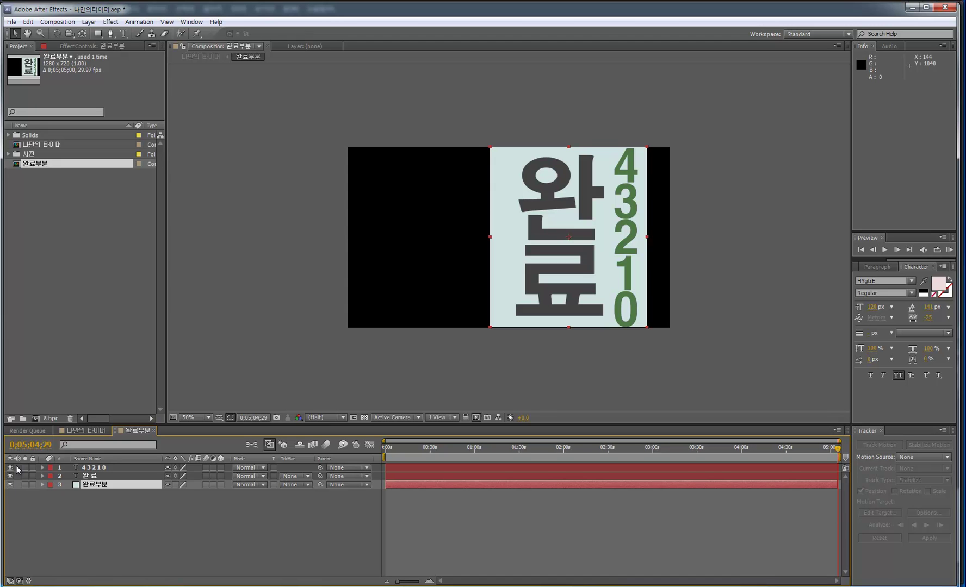
# Check the 완료 and 43210 text layers of the nested composition, ending in the main 나만의 타이머 composition
pyautogui.click(83, 430)
pyautogui.click(134, 433)
pyautogui.click(112, 475)
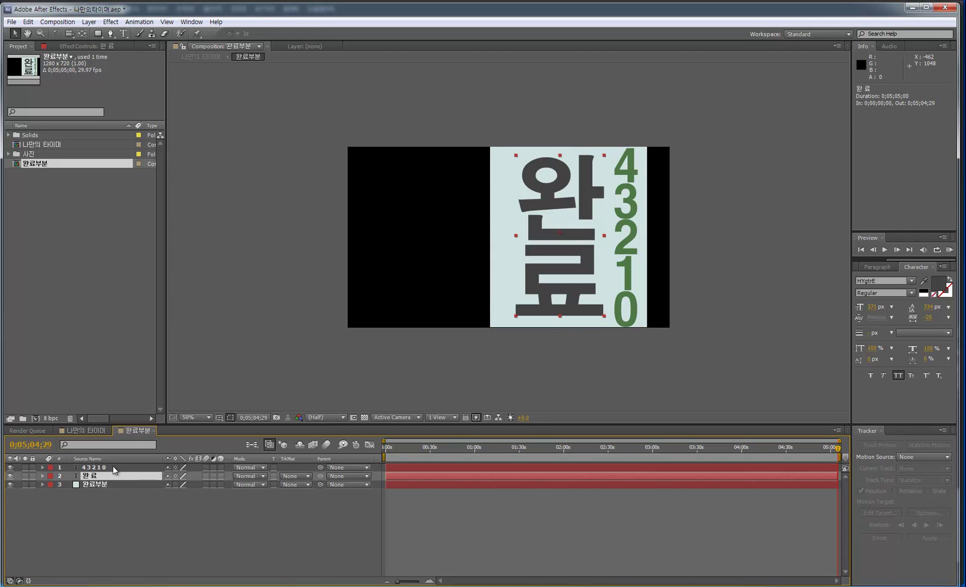
pyautogui.click(112, 467)
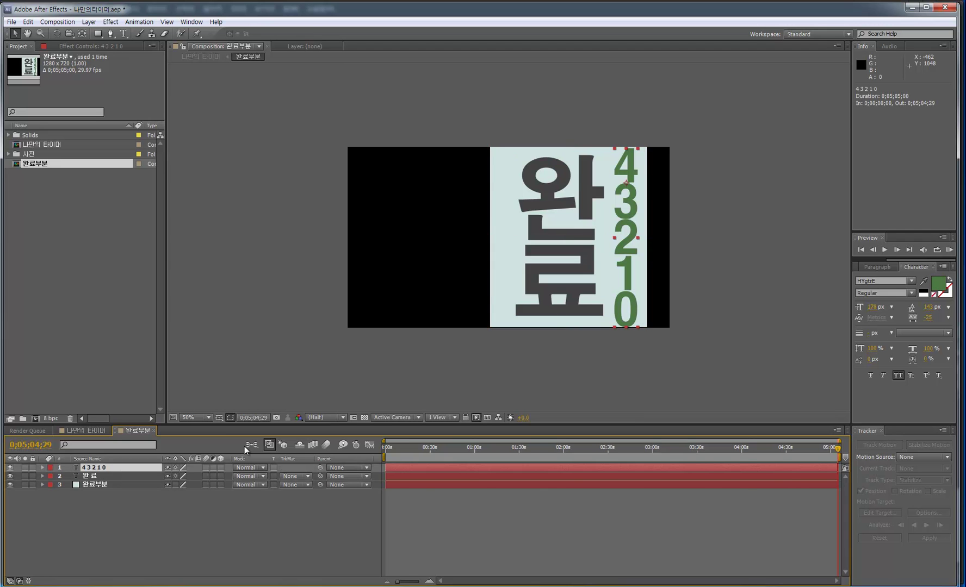
pyautogui.click(84, 431)
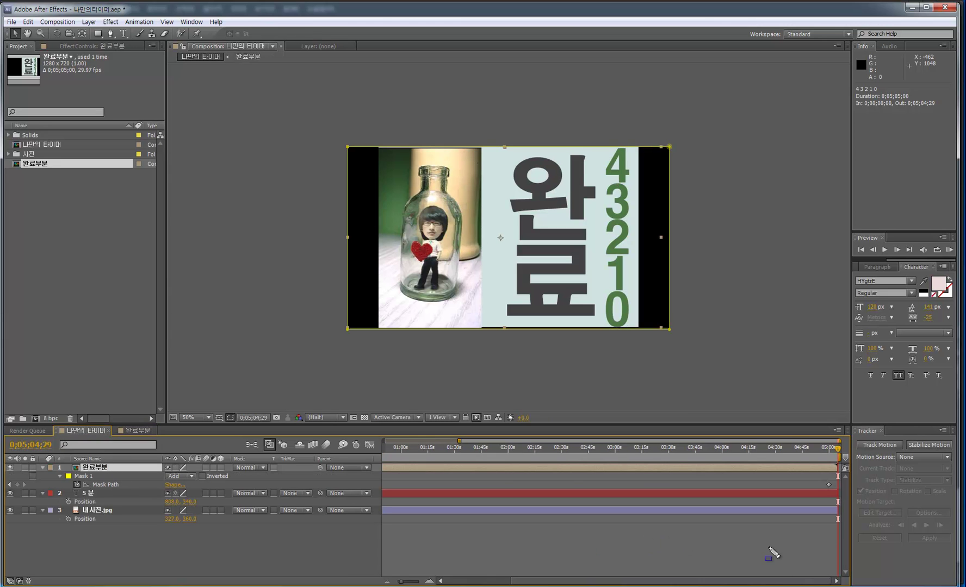
pyautogui.moveTo(66, 471)
pyautogui.mouseDown()
pyautogui.moveTo(147, 477)
pyautogui.moveTo(154, 461)
pyautogui.moveTo(82, 458)
pyautogui.moveTo(66, 467)
pyautogui.moveTo(76, 473)
pyautogui.mouseUp()
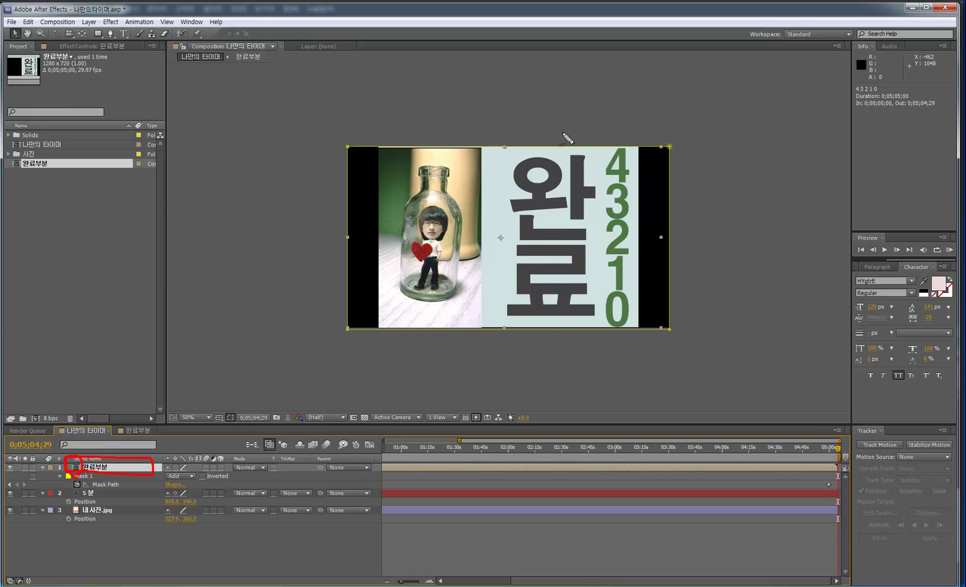
pyautogui.moveTo(560, 116)
pyautogui.mouseDown()
pyautogui.moveTo(497, 221)
pyautogui.moveTo(637, 322)
pyautogui.moveTo(613, 118)
pyautogui.moveTo(509, 141)
pyautogui.mouseUp()
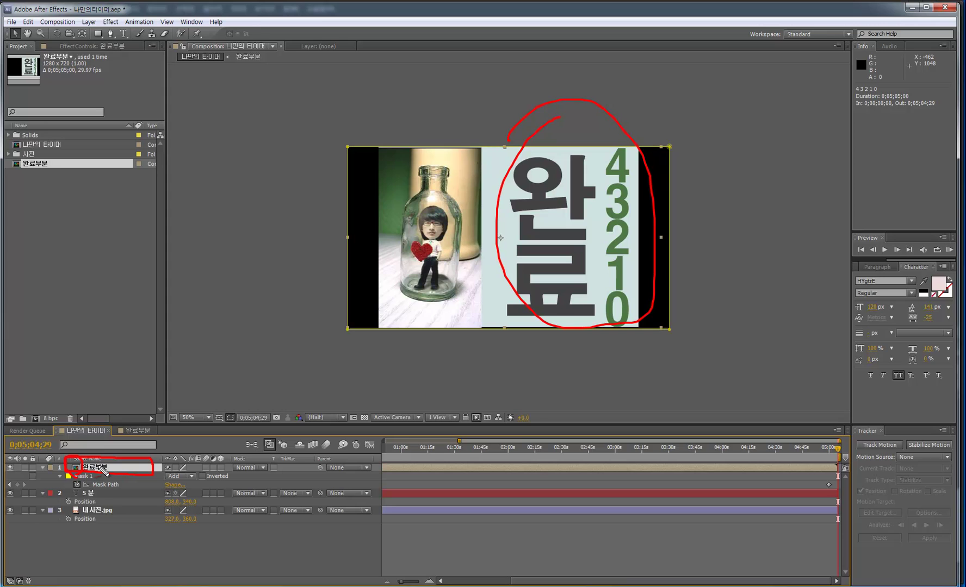
pyautogui.moveTo(488, 139)
pyautogui.mouseDown()
pyautogui.moveTo(508, 171)
pyautogui.moveTo(483, 180)
pyautogui.moveTo(502, 136)
pyautogui.moveTo(500, 160)
pyautogui.mouseUp()
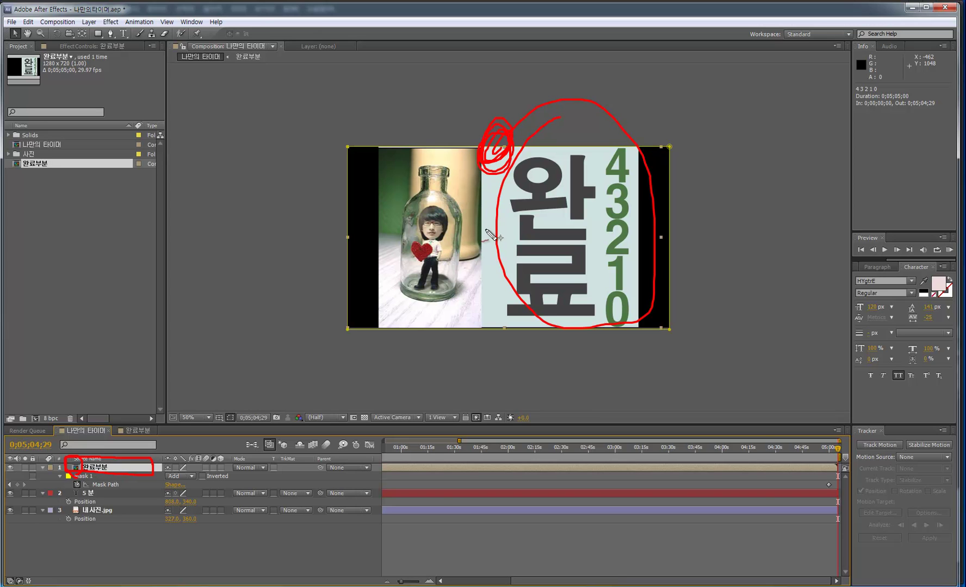
pyautogui.moveTo(578, 186)
pyautogui.mouseDown()
pyautogui.moveTo(548, 167)
pyautogui.moveTo(534, 193)
pyautogui.moveTo(540, 161)
pyautogui.moveTo(540, 196)
pyautogui.moveTo(520, 203)
pyautogui.moveTo(578, 201)
pyautogui.moveTo(577, 182)
pyautogui.moveTo(578, 209)
pyautogui.moveTo(592, 192)
pyautogui.moveTo(528, 212)
pyautogui.moveTo(574, 234)
pyautogui.mouseUp()
pyautogui.moveTo(614, 154)
pyautogui.mouseDown()
pyautogui.moveTo(604, 171)
pyautogui.moveTo(618, 160)
pyautogui.moveTo(616, 191)
pyautogui.moveTo(605, 197)
pyautogui.moveTo(624, 200)
pyautogui.moveTo(610, 231)
pyautogui.moveTo(611, 251)
pyautogui.moveTo(621, 253)
pyautogui.moveTo(625, 304)
pyautogui.mouseUp()
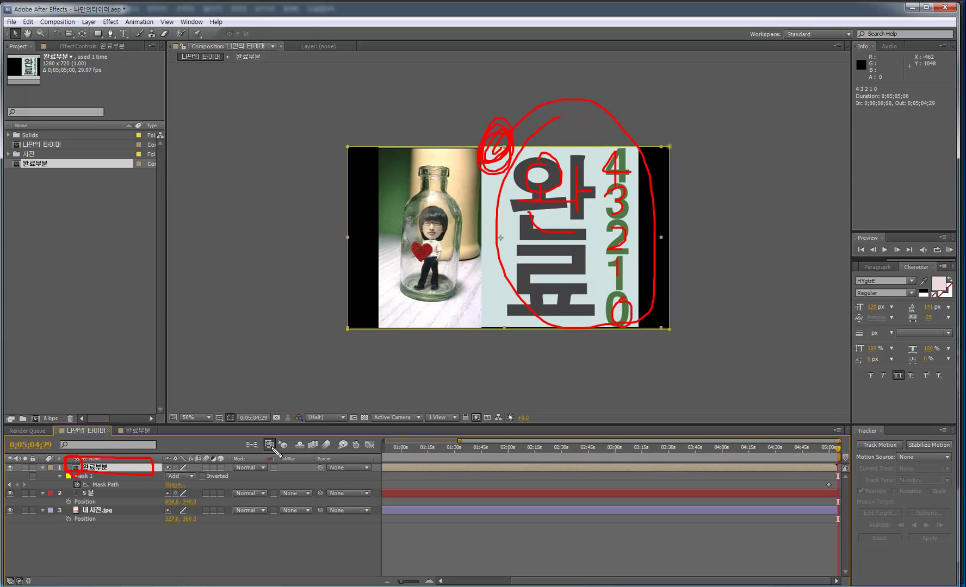
pyautogui.press('Escape')
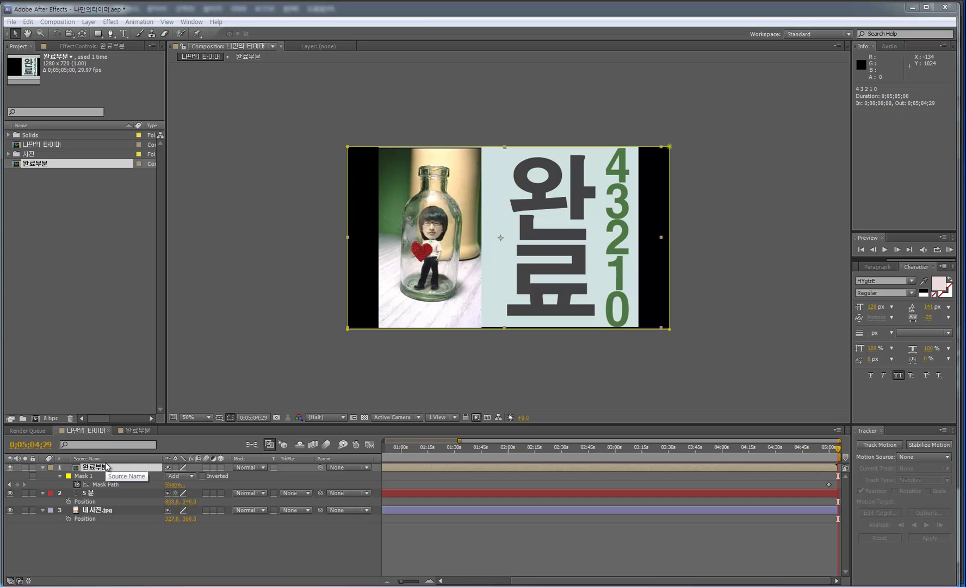
pyautogui.click(89, 282)
pyautogui.hotkey('ctrl', 'n')
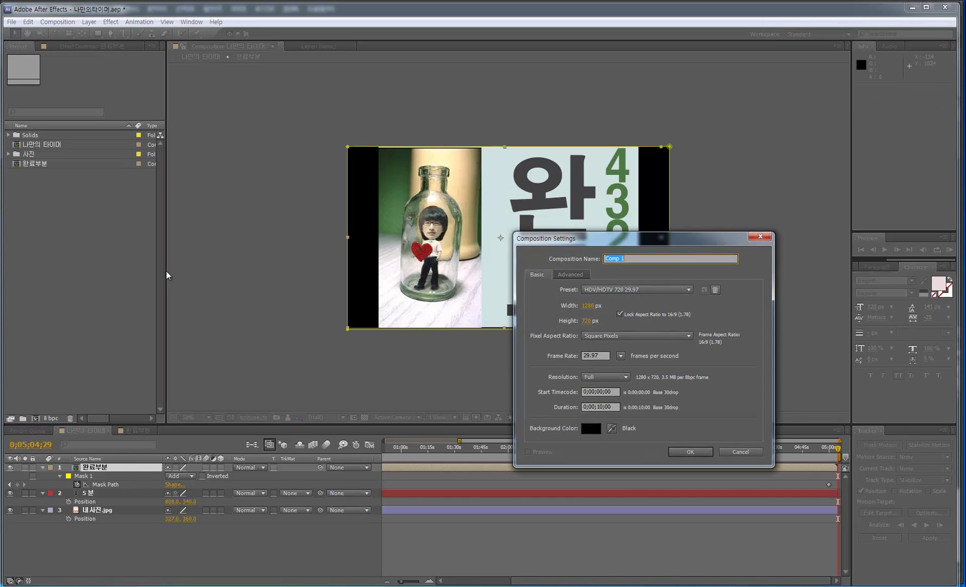
pyautogui.press('Escape')
# Create a new composition with the HDV/HDTV 720 29.97 preset, 1280 x 720 px, and a 10-second duration
pyautogui.click(63, 22)
pyautogui.click(70, 34)
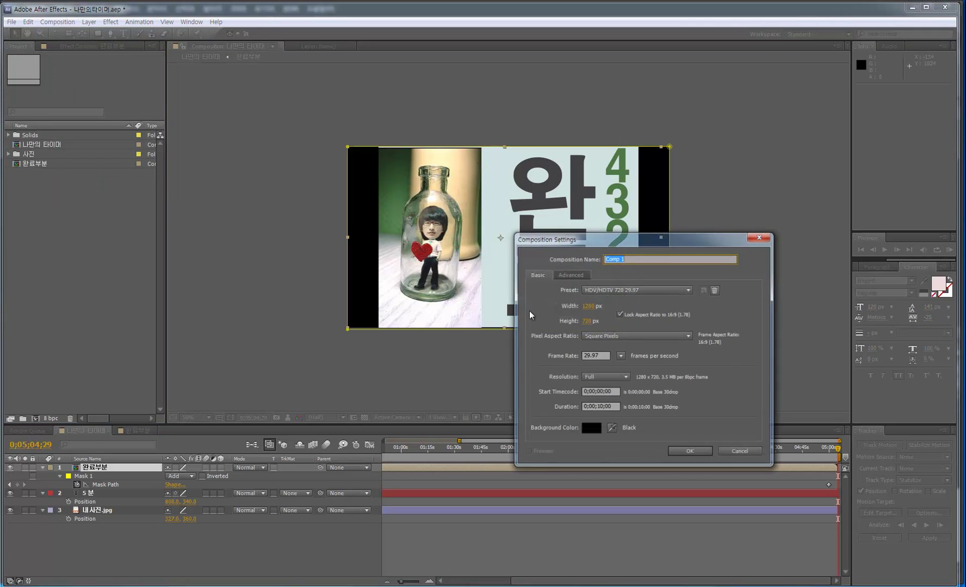
pyautogui.click(698, 451)
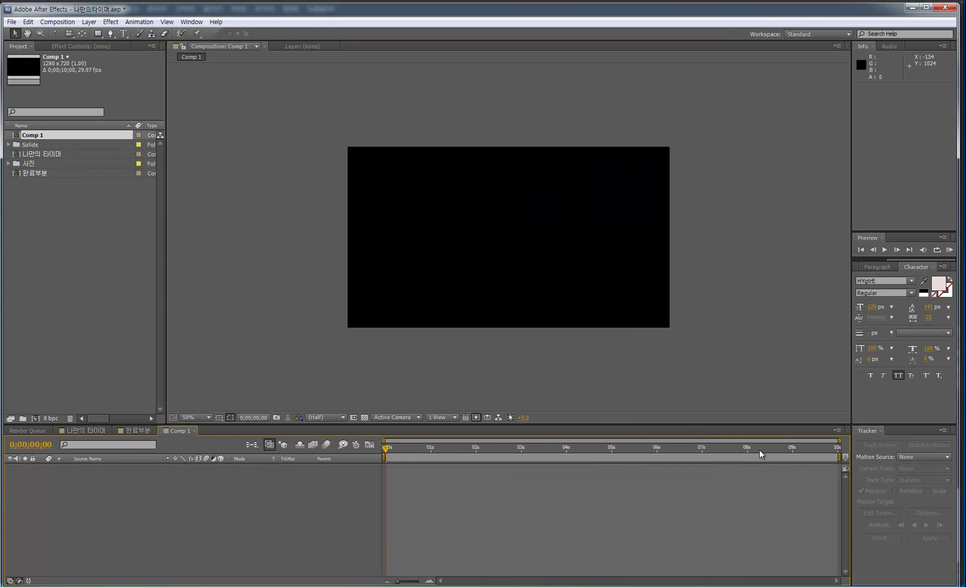
# Add 내 사진.jpg from the project's 사진 folder to the new composition as a layer
pyautogui.doubleClick(85, 258)
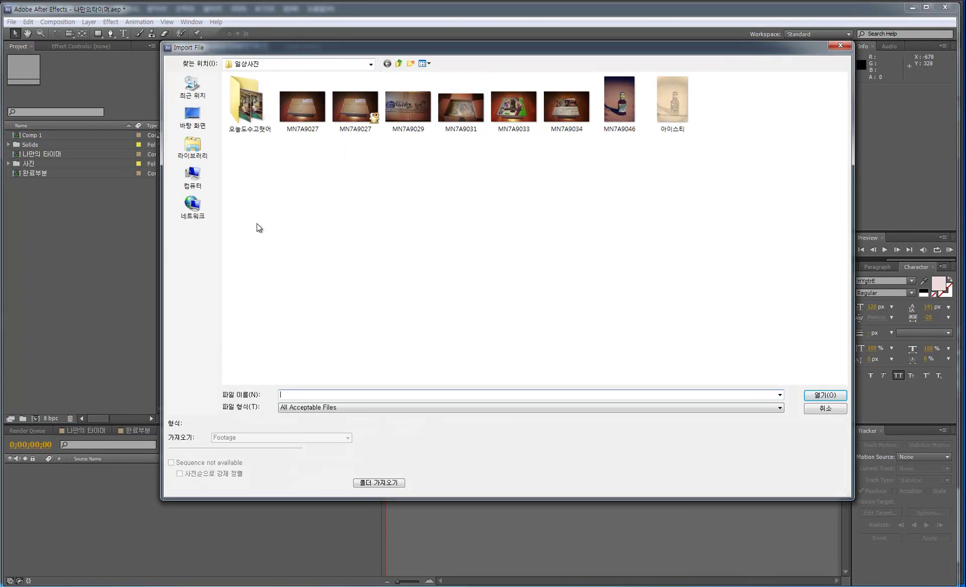
pyautogui.click(840, 45)
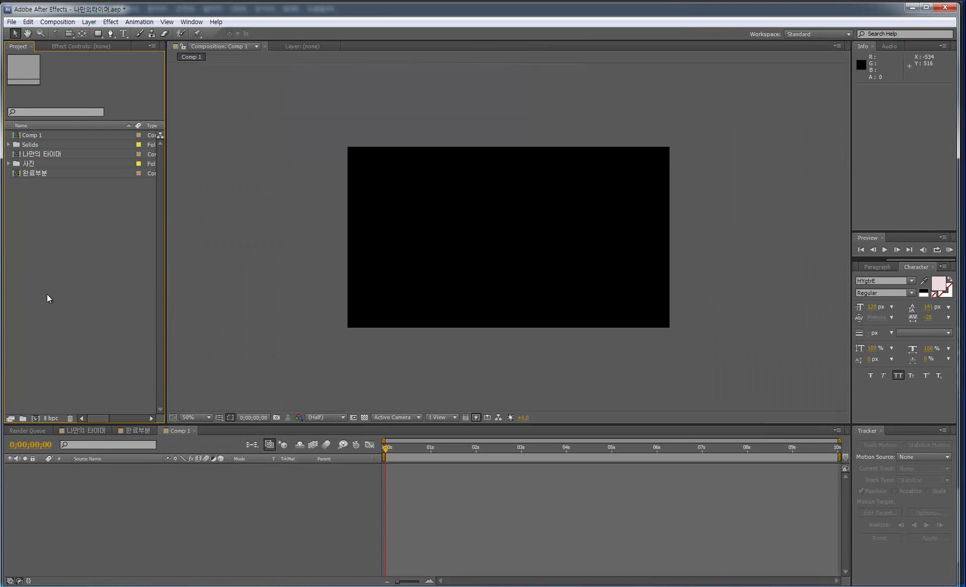
pyautogui.click(8, 164)
pyautogui.click(37, 174)
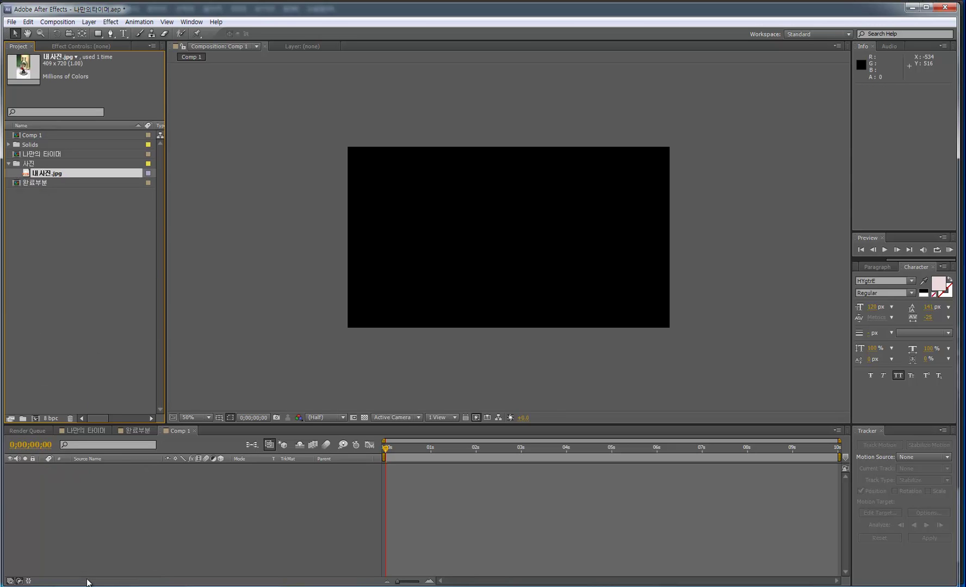
pyautogui.moveTo(36, 174); pyautogui.dragTo(104, 481)
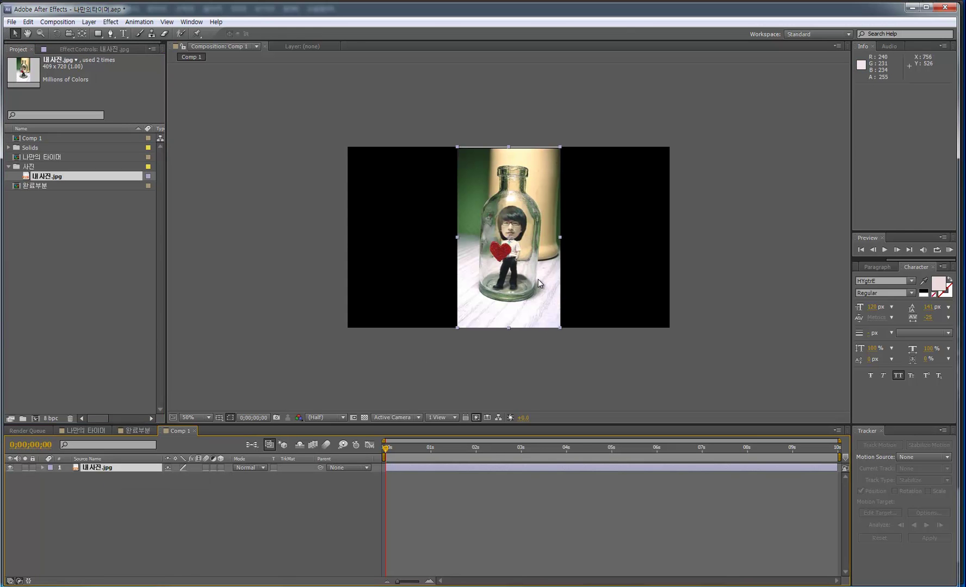
# Move the photo into the left half of the frame and adjust its Position to 351, 360
pyautogui.moveTo(518, 313); pyautogui.dragTo(450, 311)
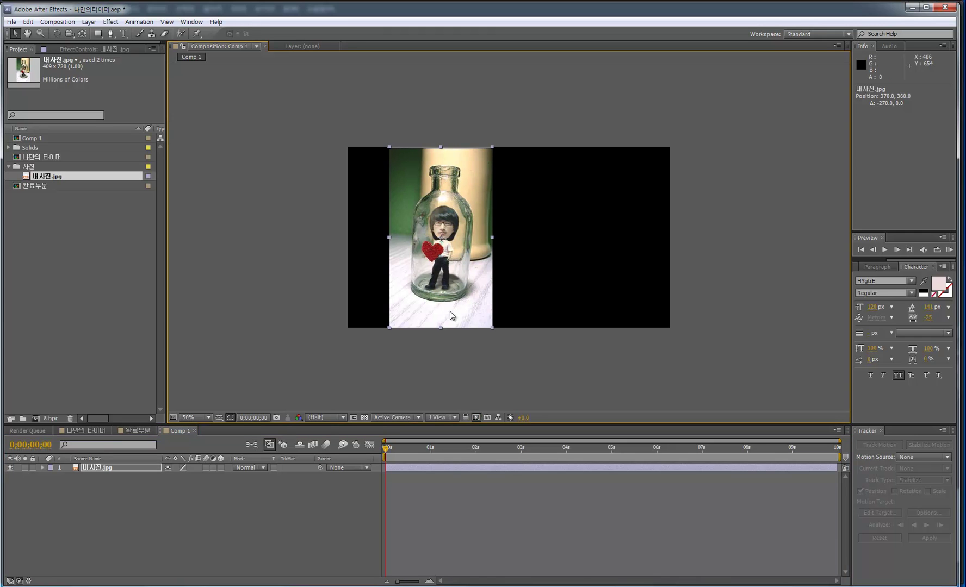
pyautogui.click(112, 466)
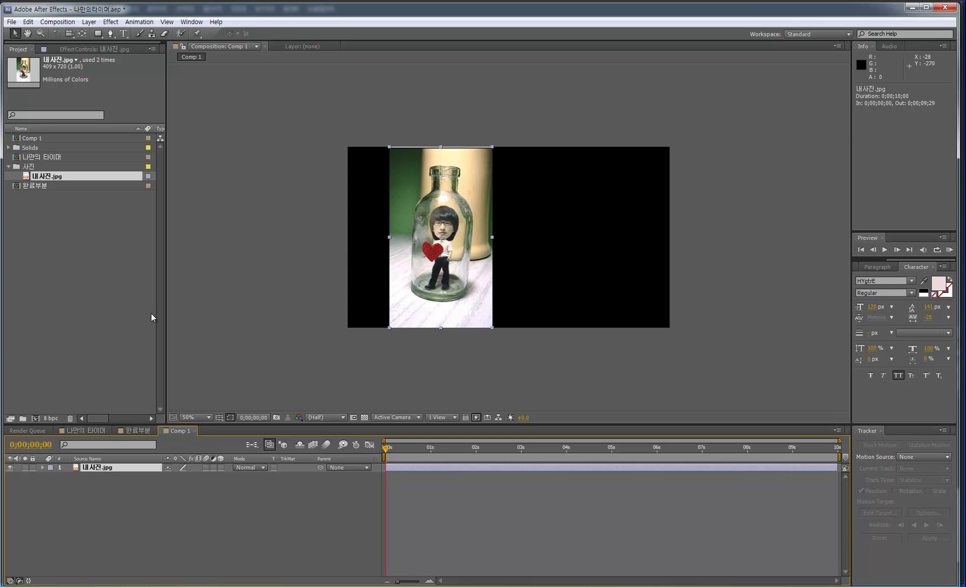
pyautogui.press('p')
pyautogui.moveTo(172, 477)
pyautogui.mouseDown()
pyautogui.moveTo(79, 478)
pyautogui.moveTo(294, 485)
pyautogui.moveTo(173, 490)
pyautogui.mouseUp()
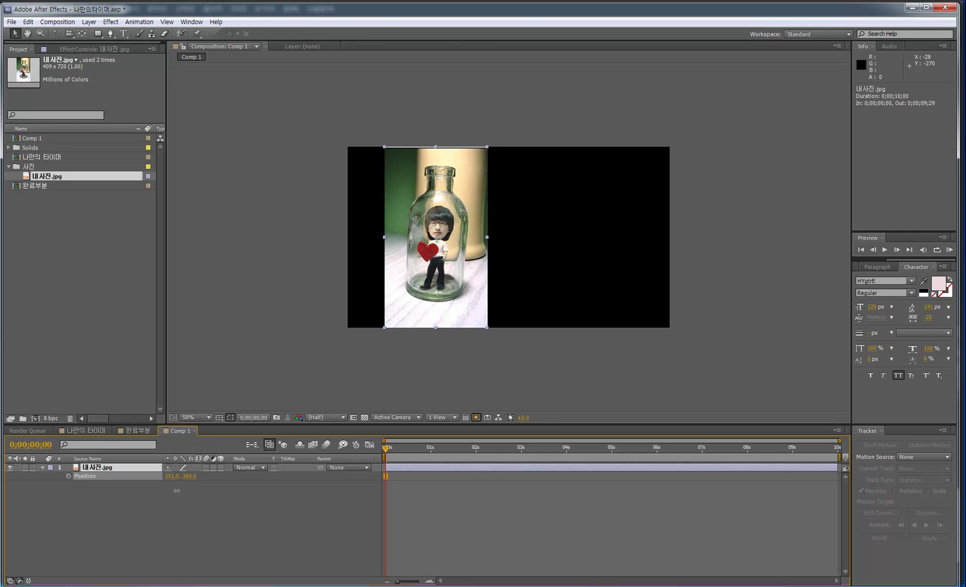
pyautogui.click(211, 501)
pyautogui.click(103, 469)
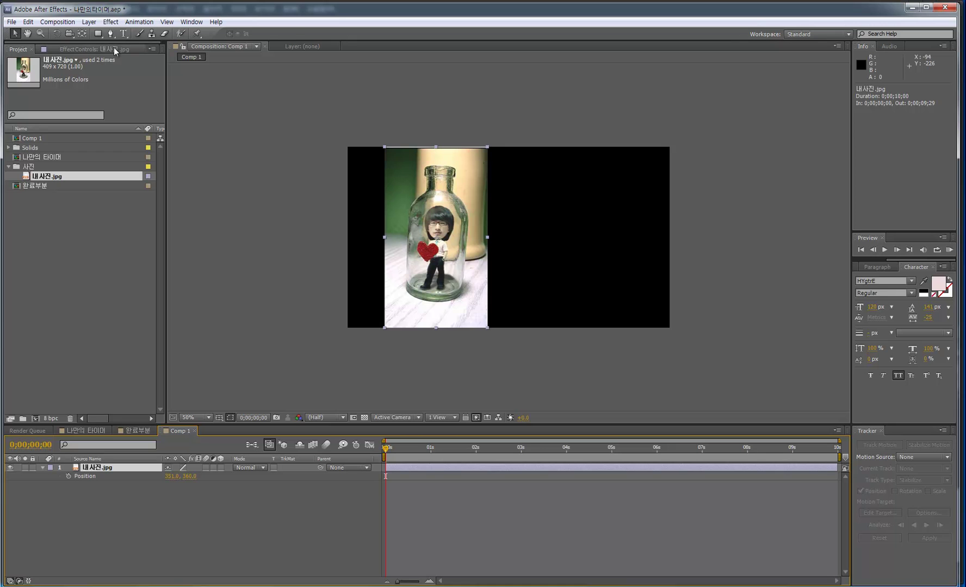
# Add a text layer beside the photo reading 완 and 료 on two separate lines
pyautogui.click(124, 34)
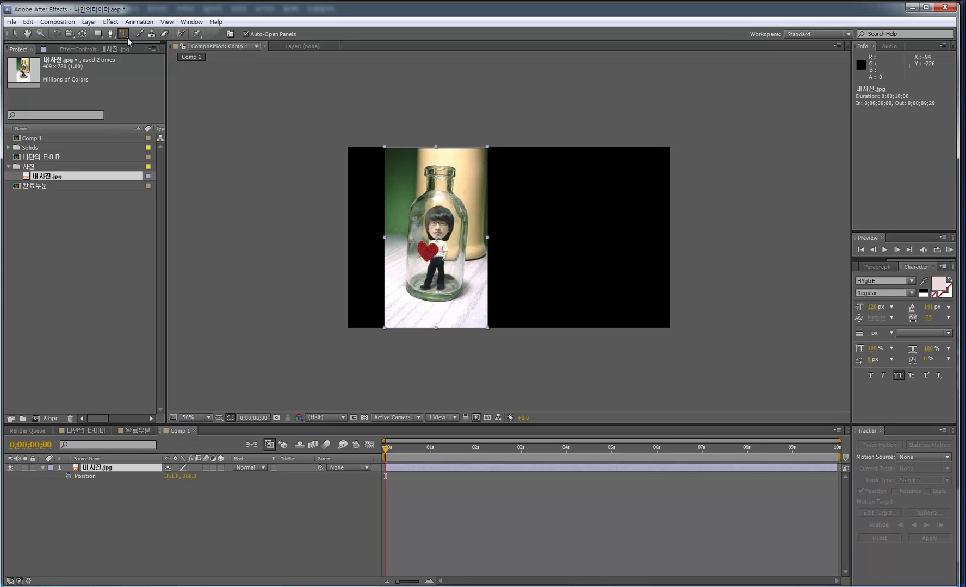
pyautogui.click(526, 193)
pyautogui.write('dhks')
pyautogui.press('BackSpace')
pyautogui.press('BackSpace')
pyautogui.press('BackSpace')
pyautogui.press('BackSpace')
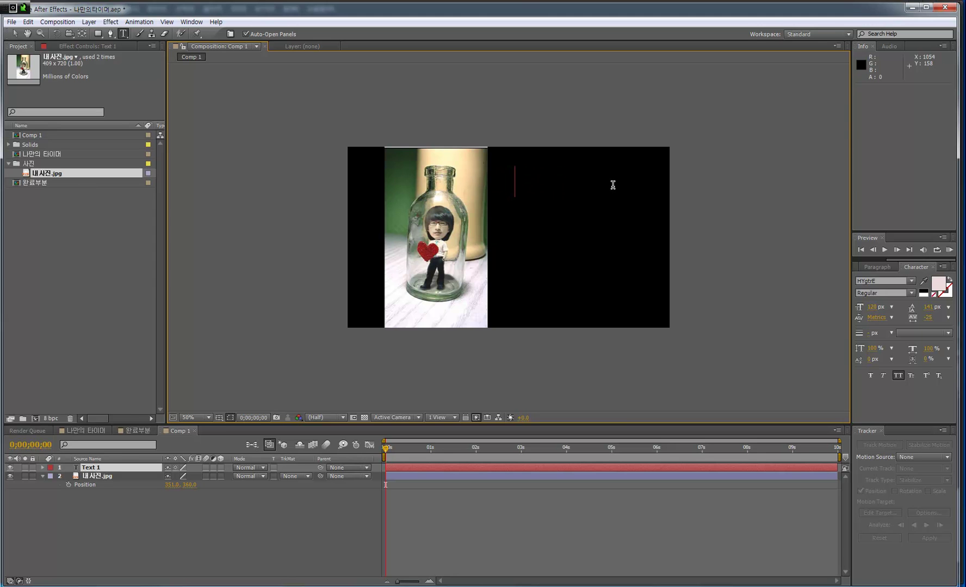
pyautogui.write('완')
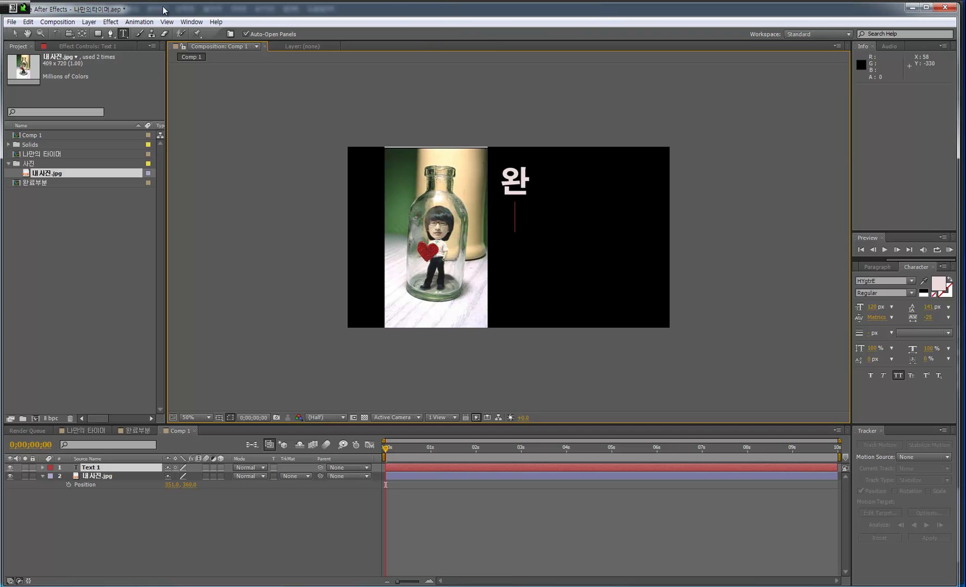
pyautogui.write('료')
pyautogui.click(129, 469)
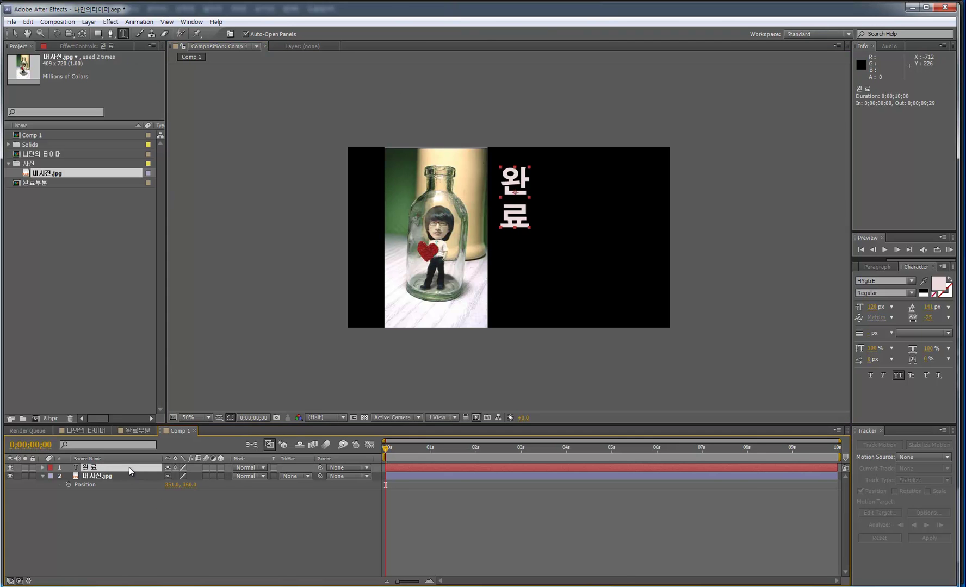
# Try enlarging the 완료 text, first by scaling the layer to 322% and again by raising its font size
pyautogui.click(15, 35)
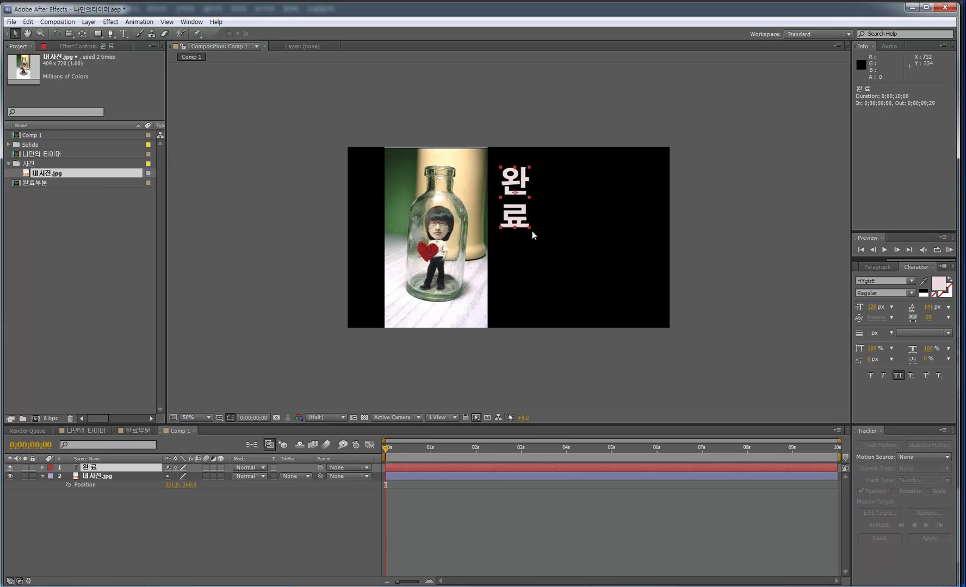
pyautogui.moveTo(529, 227); pyautogui.dragTo(608, 309)
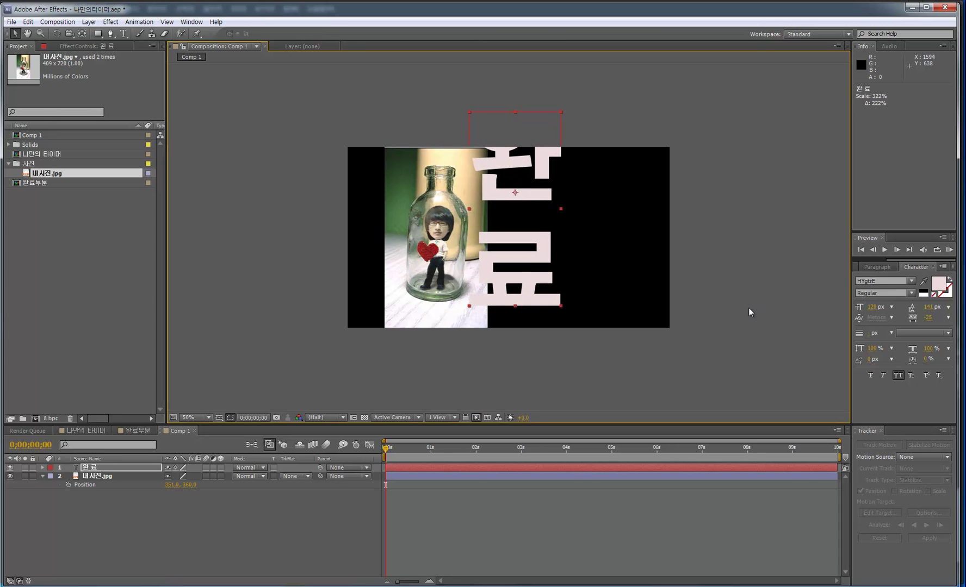
pyautogui.hotkey('ctrl', 'z')
pyautogui.moveTo(872, 307); pyautogui.dragTo(963, 310)
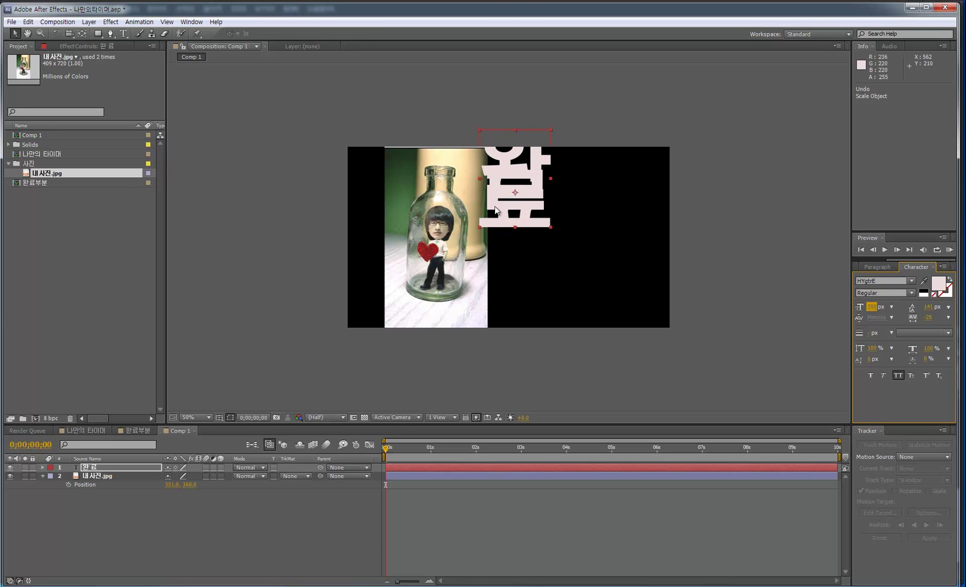
pyautogui.hotkey('ctrl', 'z')
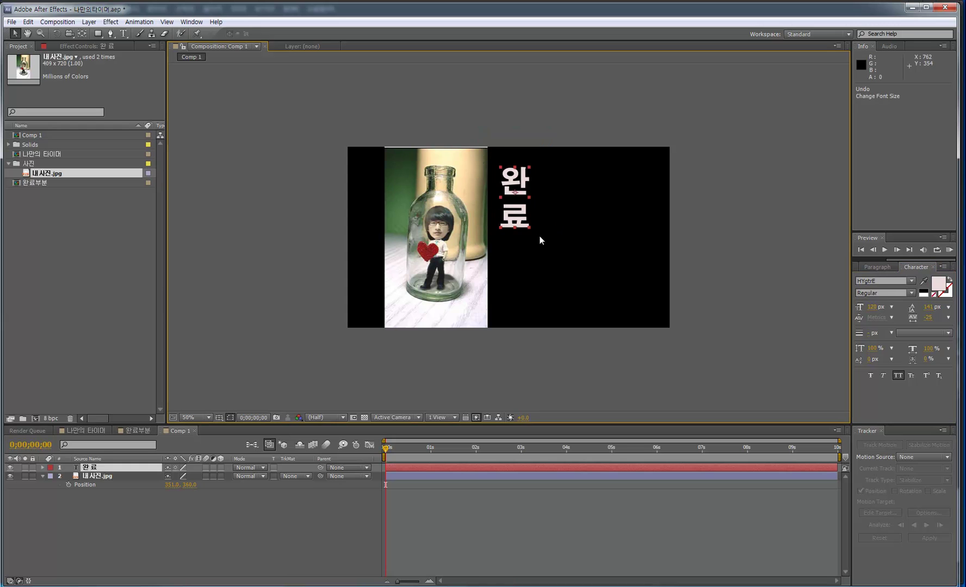
# Scale the 완료 text layer to 264.1% and place it beside the photo at Position 758, 304
pyautogui.moveTo(530, 228); pyautogui.dragTo(585, 282)
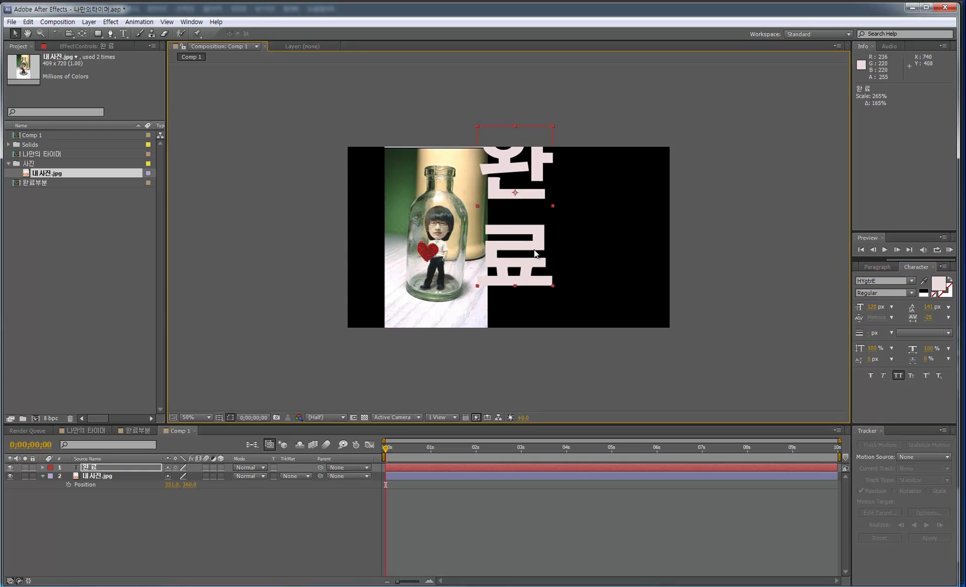
pyautogui.moveTo(524, 246); pyautogui.dragTo(550, 275)
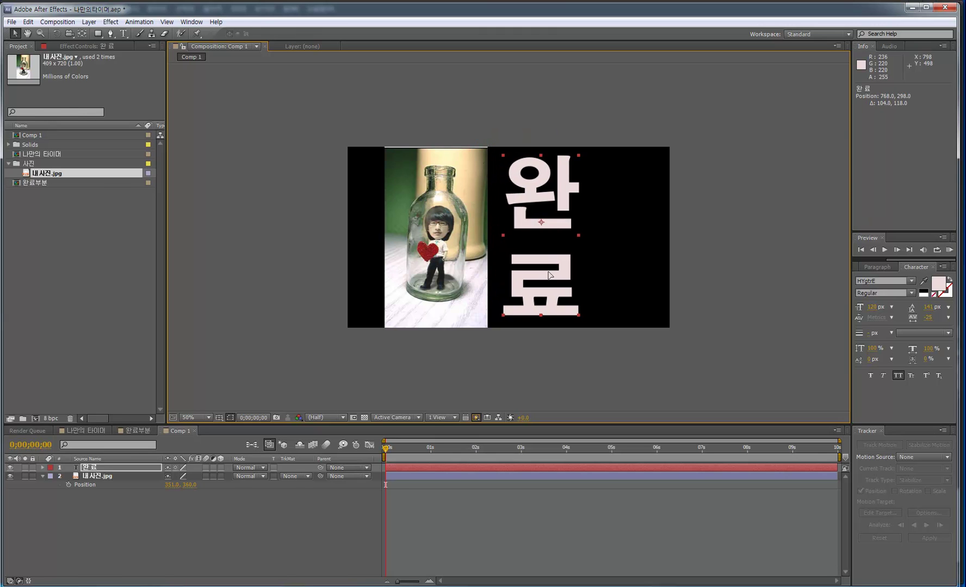
pyautogui.hotkey('ctrl', 'z')
pyautogui.click(113, 469)
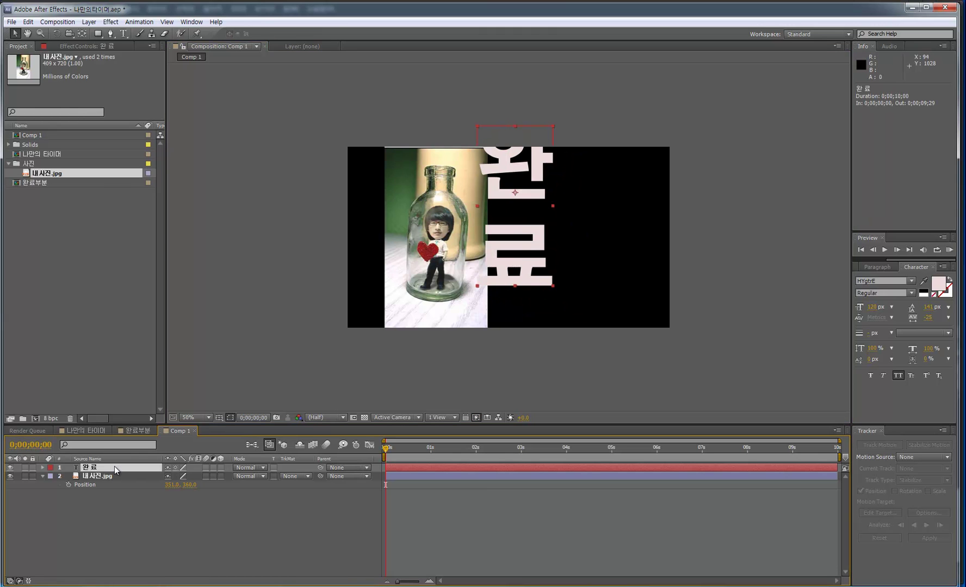
pyautogui.press('s')
pyautogui.moveTo(173, 476); pyautogui.dragTo(236, 476)
pyautogui.moveTo(535, 243); pyautogui.dragTo(549, 276)
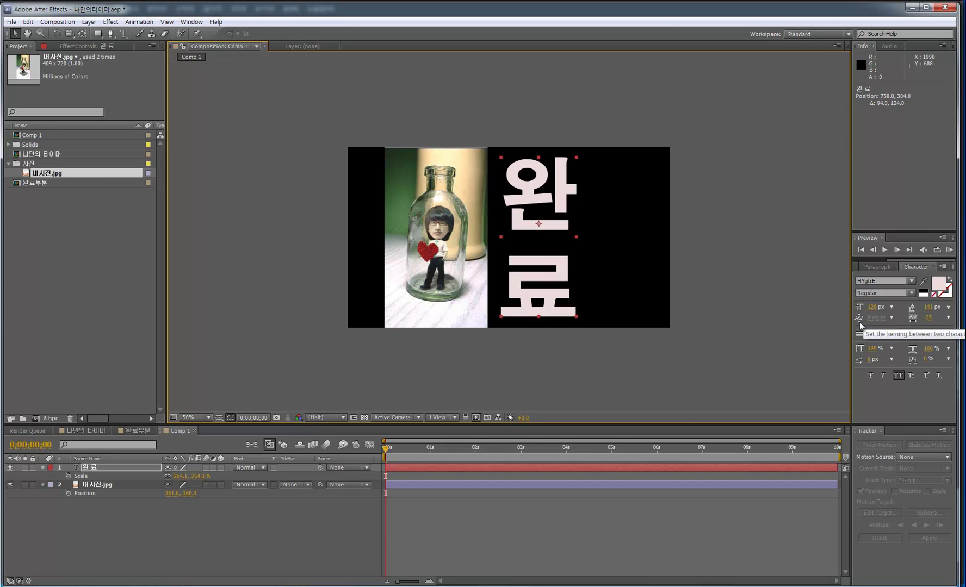
# Shift the enlarged 완료 text horizontally away from the photo to Position 862, 304
pyautogui.click(242, 557)
pyautogui.press('/')
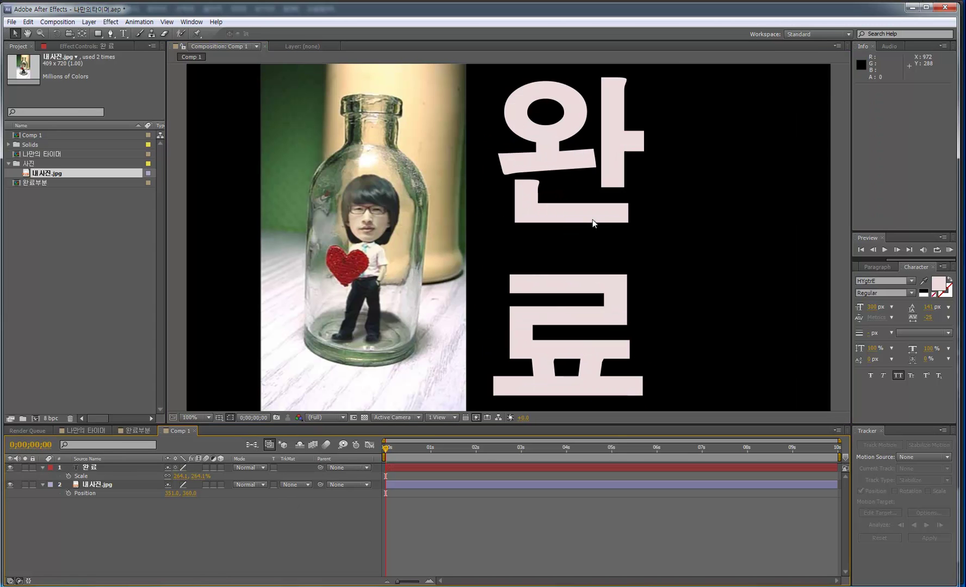
pyautogui.press('.')
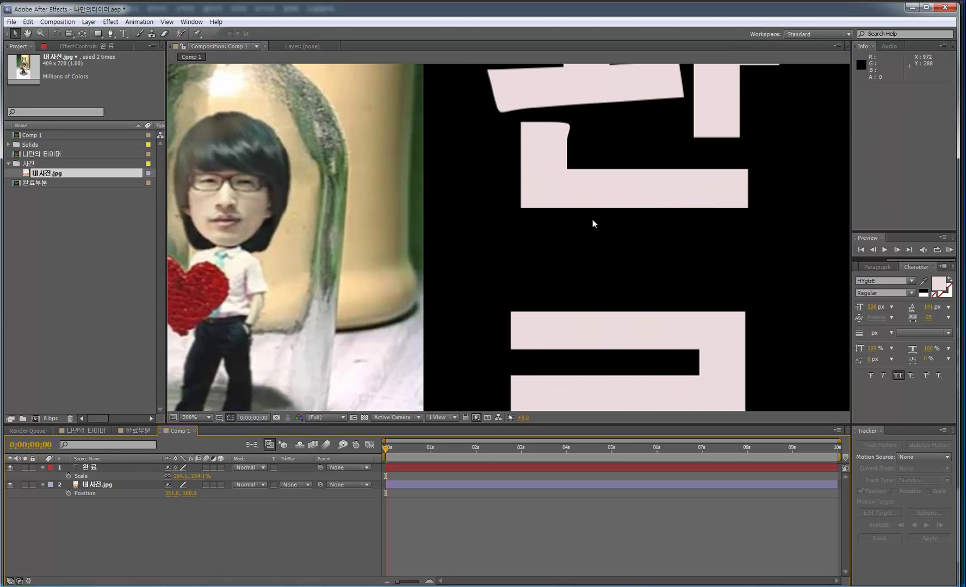
pyautogui.press(',')
pyautogui.press(',')
pyautogui.press(',')
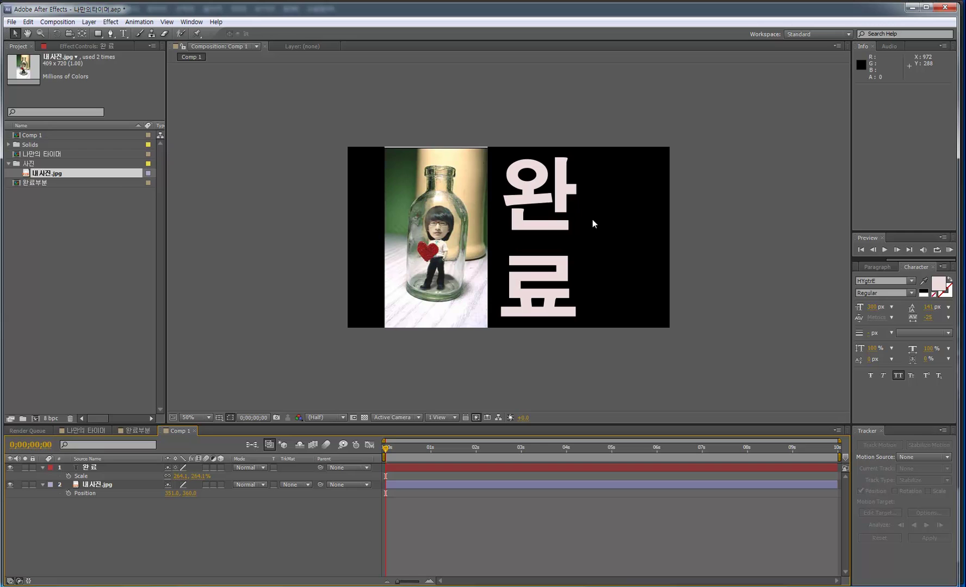
pyautogui.click(561, 283)
pyautogui.moveTo(562, 282); pyautogui.dragTo(588, 282)
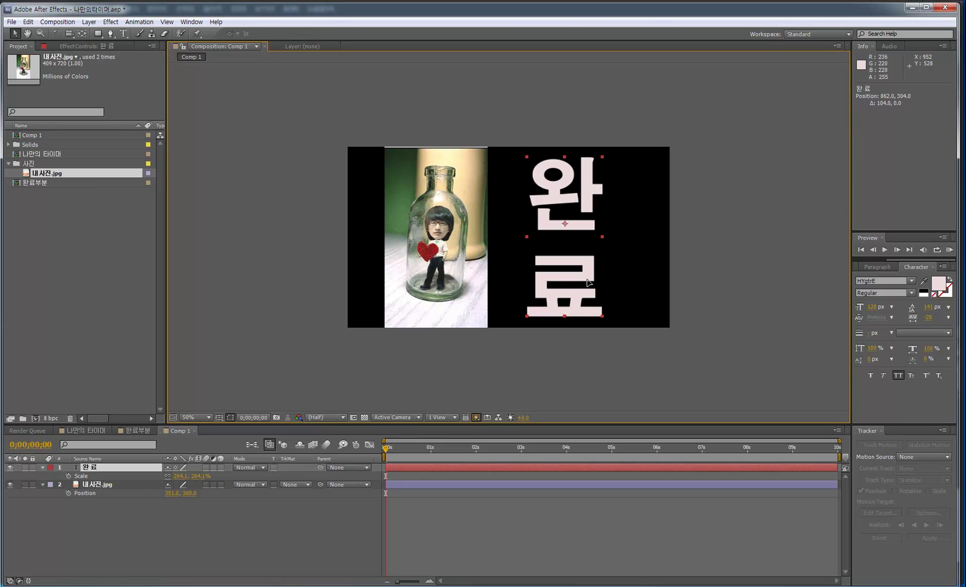
# Compare with the 완료부분 composition, and replace the new composition's text with 5 and 분 on two lines
pyautogui.click(129, 429)
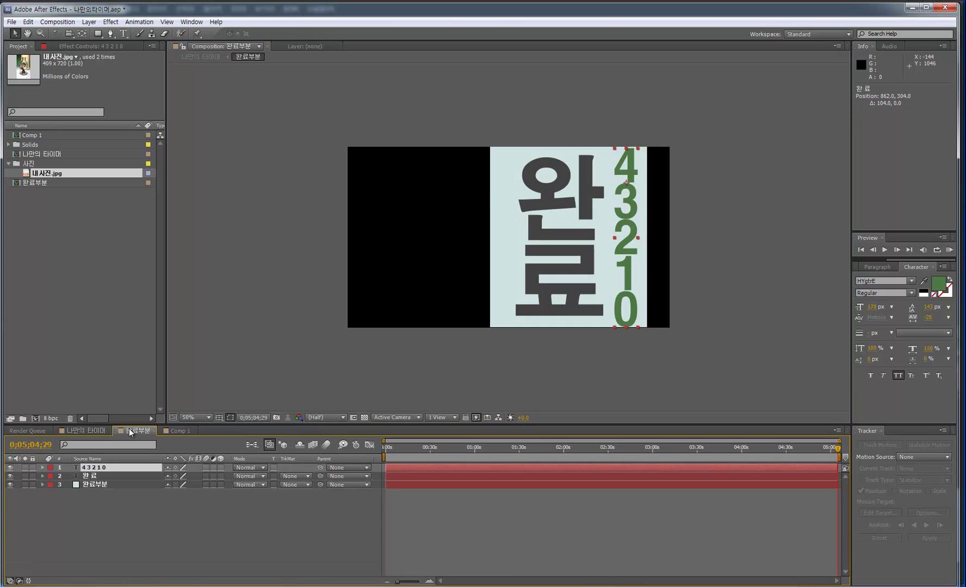
pyautogui.click(181, 430)
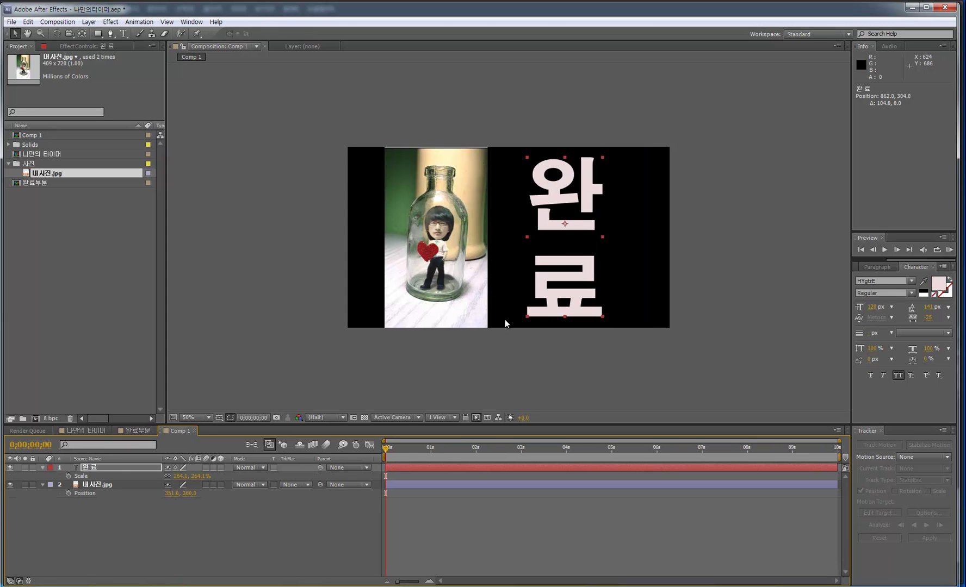
pyautogui.doubleClick(592, 220)
pyautogui.write('5')
pyautogui.press('Return')
pyautogui.write('qns')
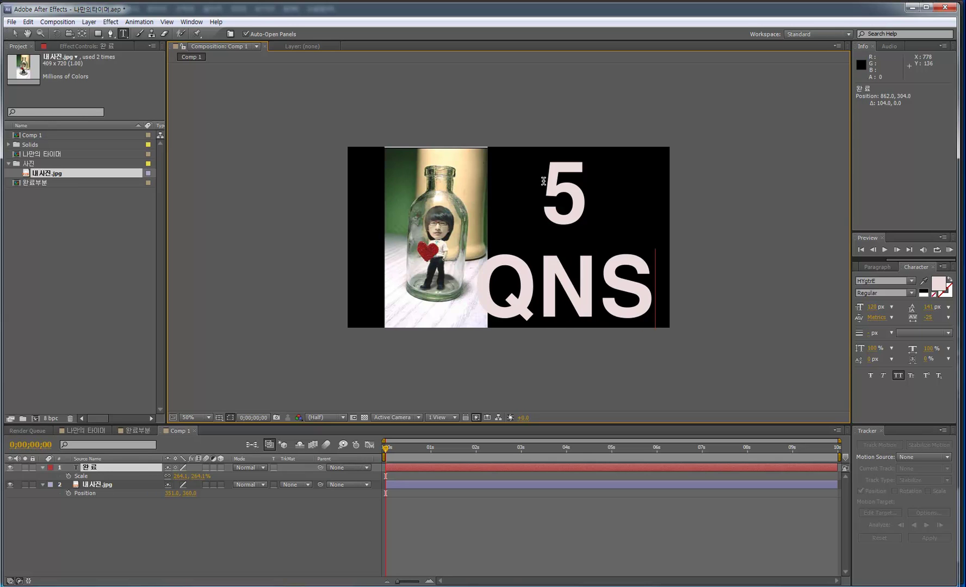
pyautogui.press('BackSpace')
pyautogui.press('BackSpace')
pyautogui.press('BackSpace')
pyautogui.press('Hangul')
pyautogui.write('분')
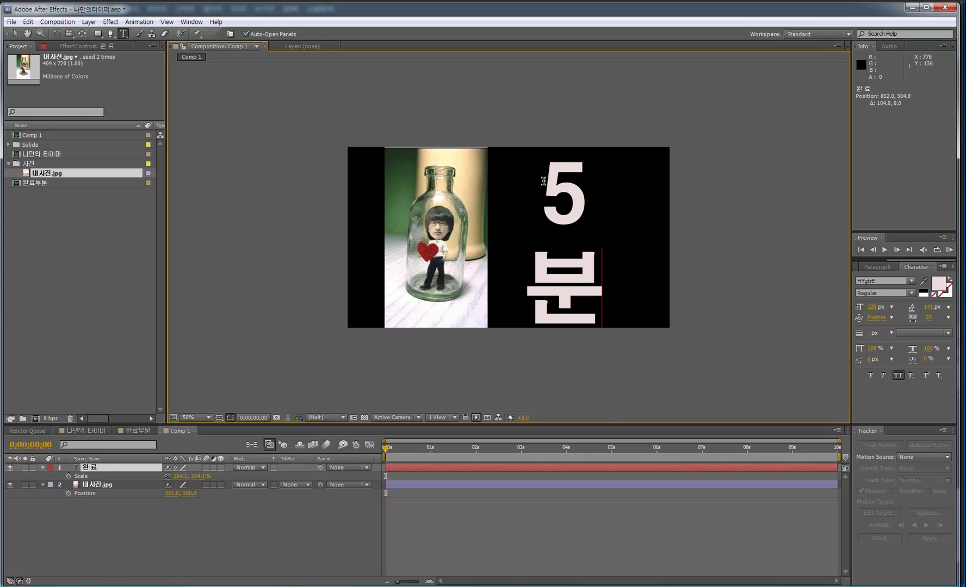
pyautogui.click(119, 468)
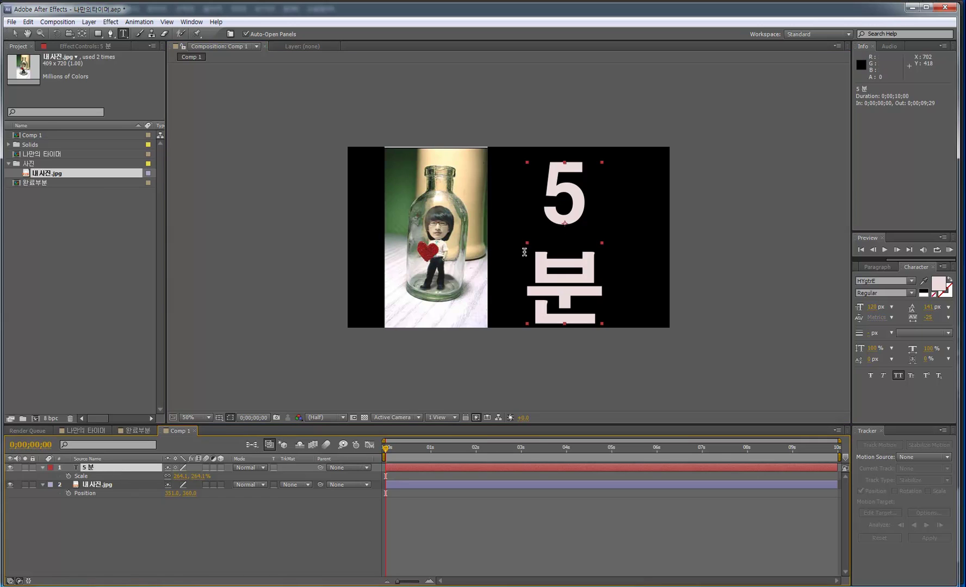
# Tighten the leading of the 5분 text to 124 px and nudge the layer to Position 864, 308
pyautogui.doubleClick(549, 193)
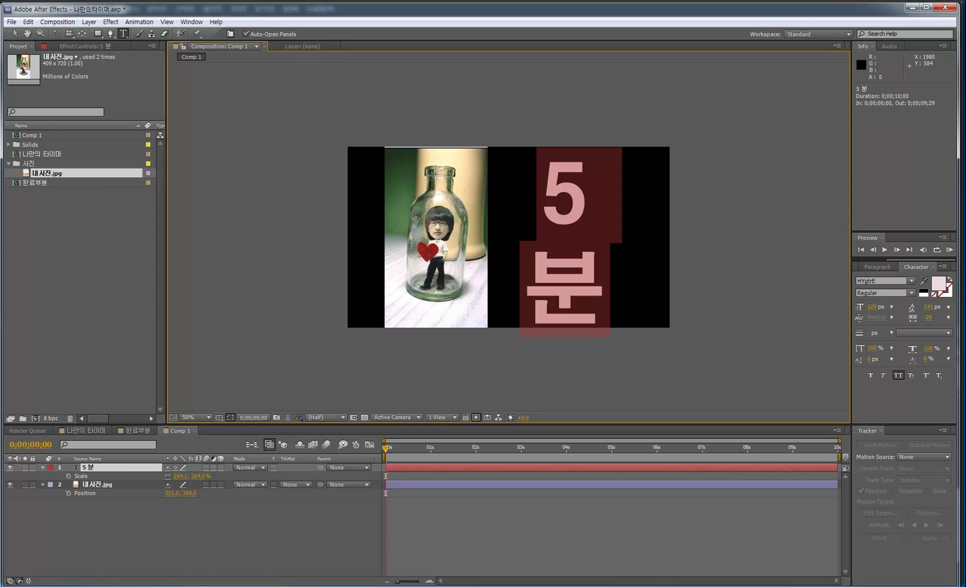
pyautogui.moveTo(927, 312); pyautogui.dragTo(919, 312)
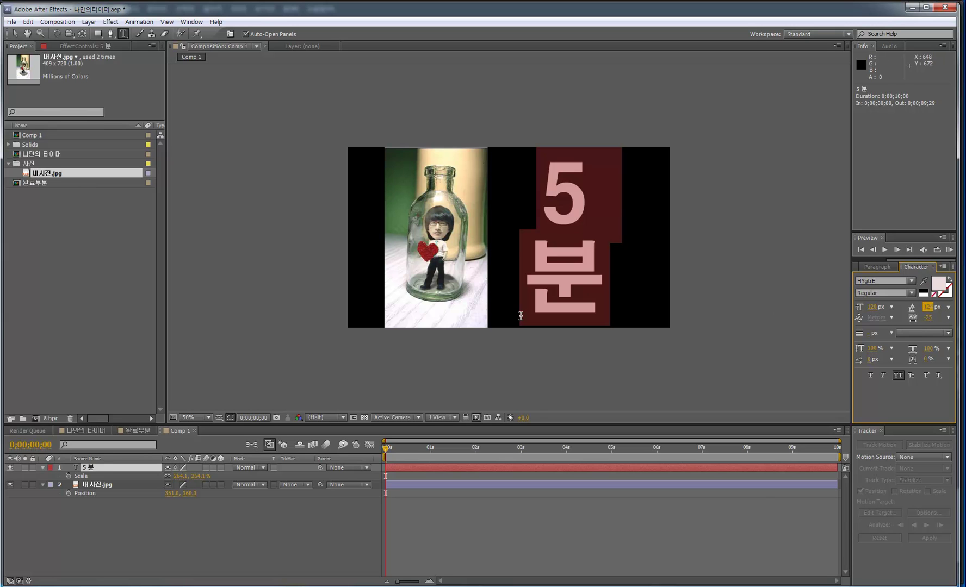
pyautogui.click(15, 33)
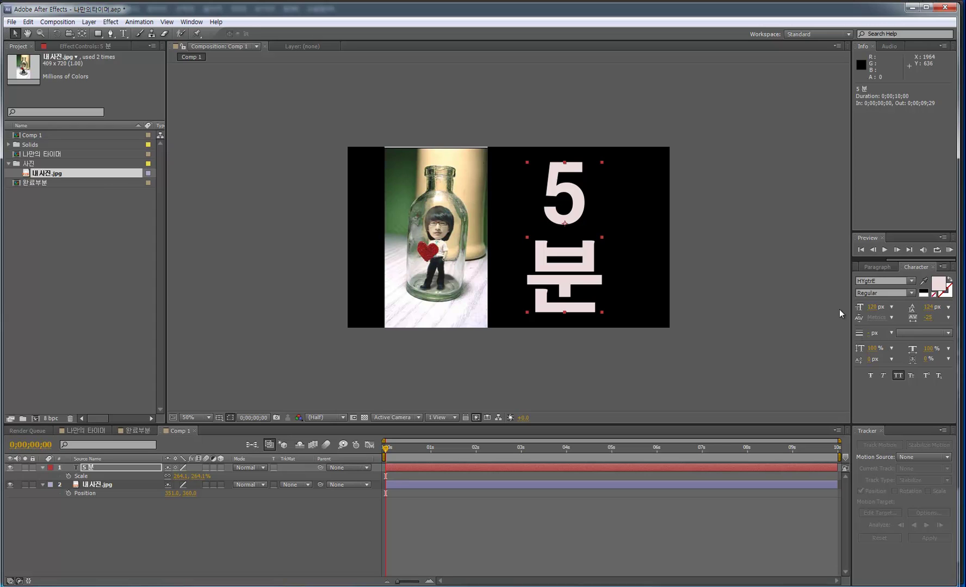
pyautogui.moveTo(575, 281); pyautogui.dragTo(575, 282)
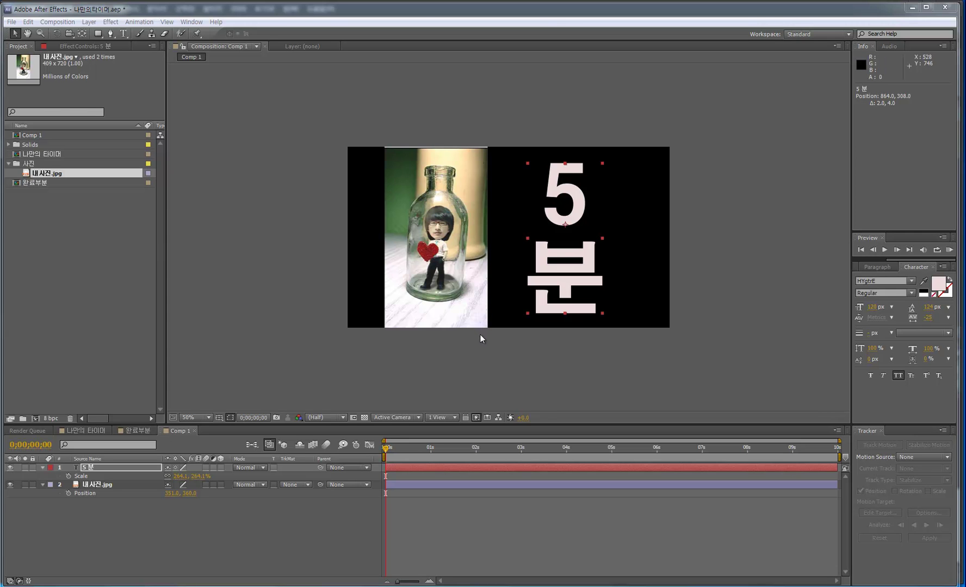
# Examine the finished 완료 panel in the 나만의 타이머 composition and return to Comp 1
pyautogui.click(137, 432)
pyautogui.click(85, 432)
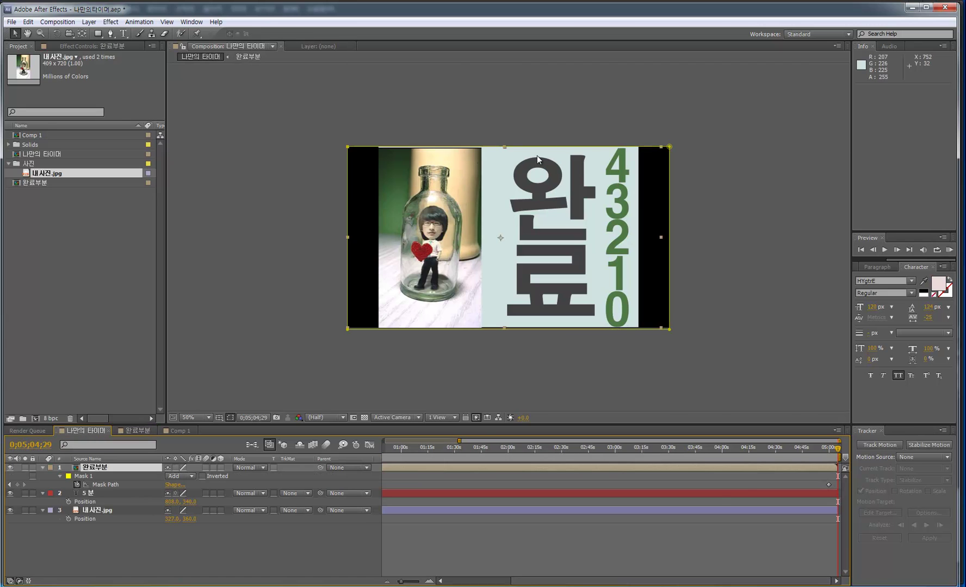
pyautogui.click(572, 106)
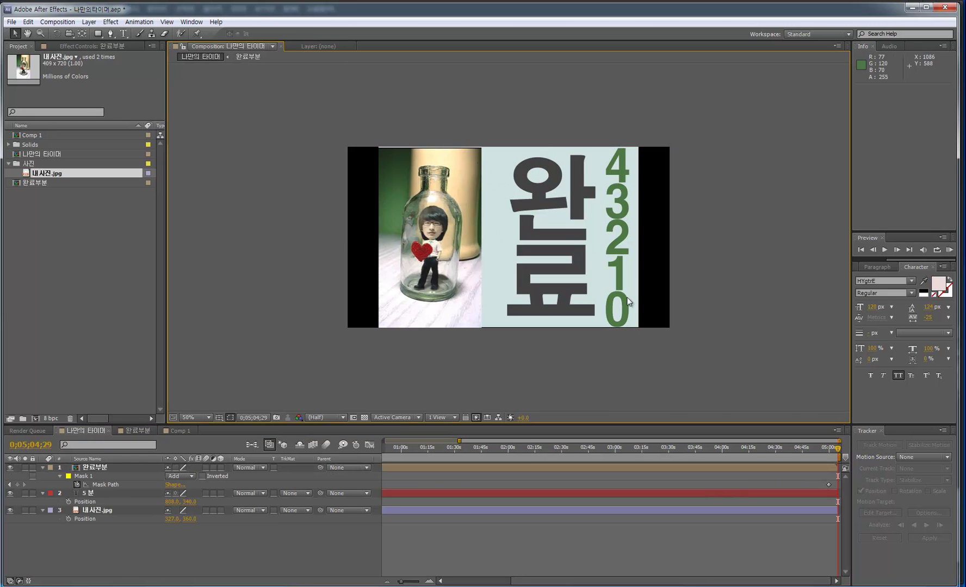
pyautogui.click(177, 431)
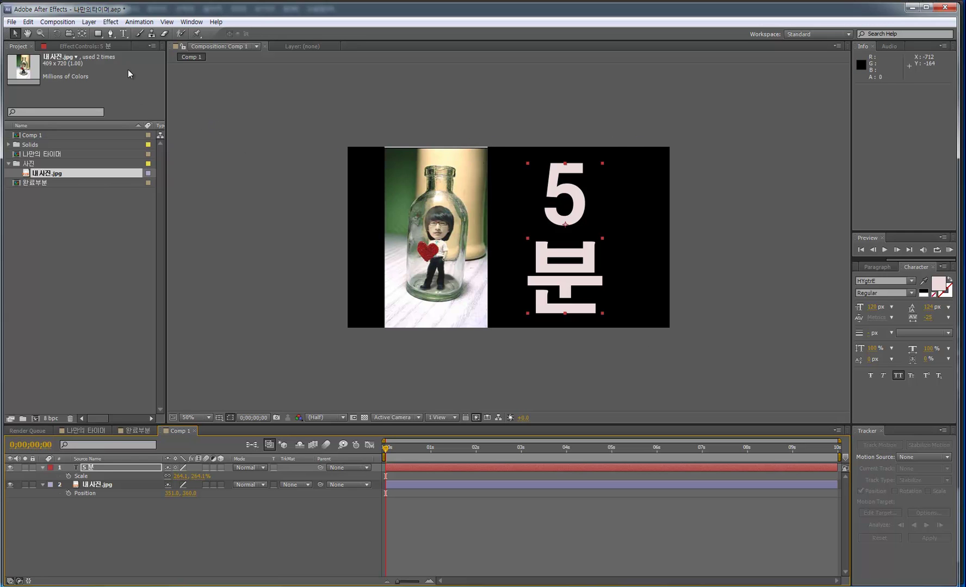
# Try adding a 1280 x 120 px solid layer to Comp 1, and delete it
pyautogui.click(89, 23)
pyautogui.moveTo(187, 34)
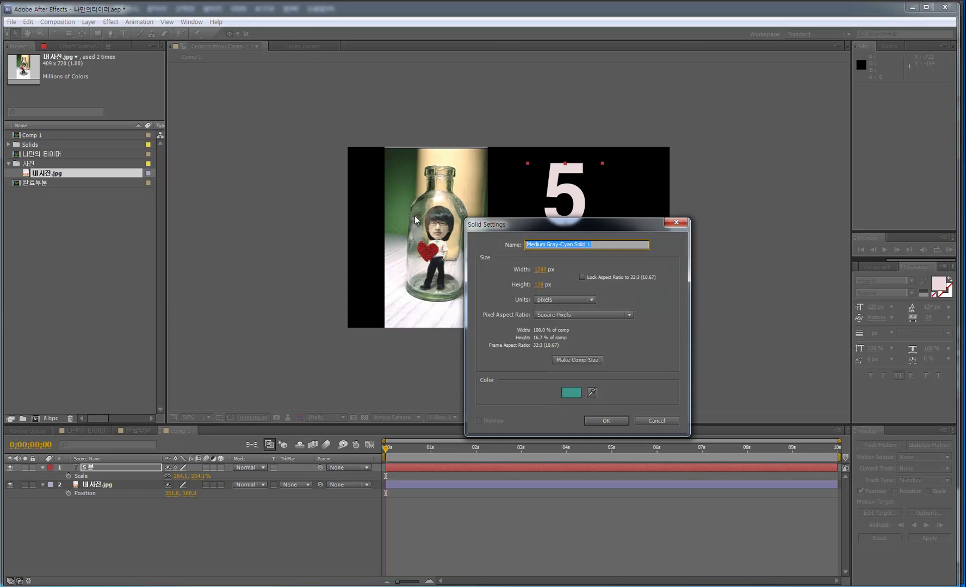
pyautogui.click(600, 419)
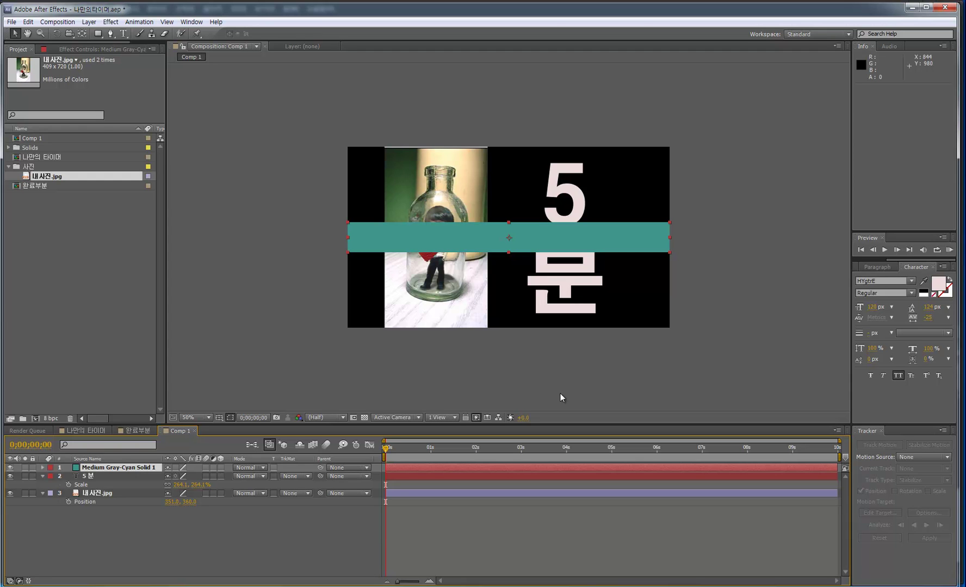
pyautogui.press('Delete')
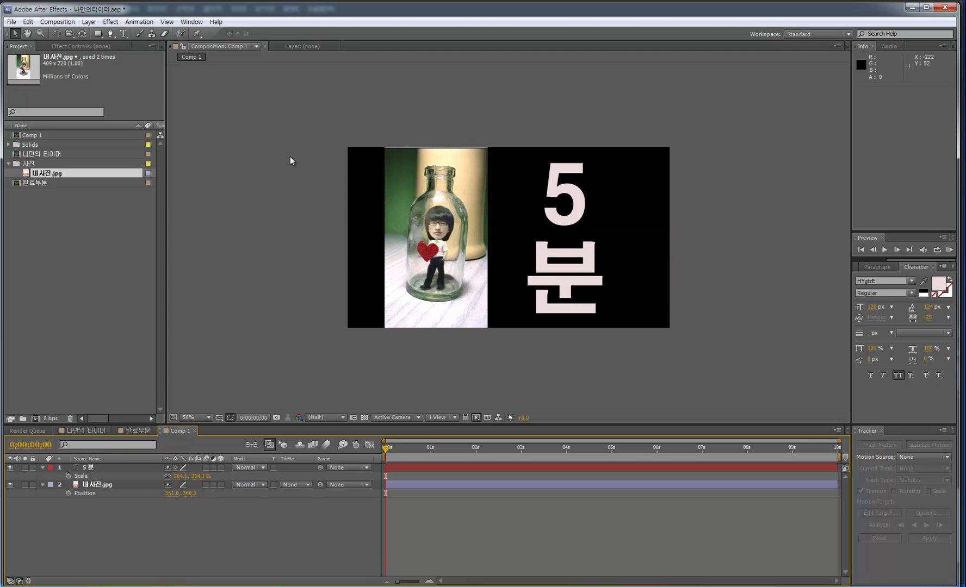
# Create a new medium gray-cyan solid layer matching the full composition size
pyautogui.click(88, 22)
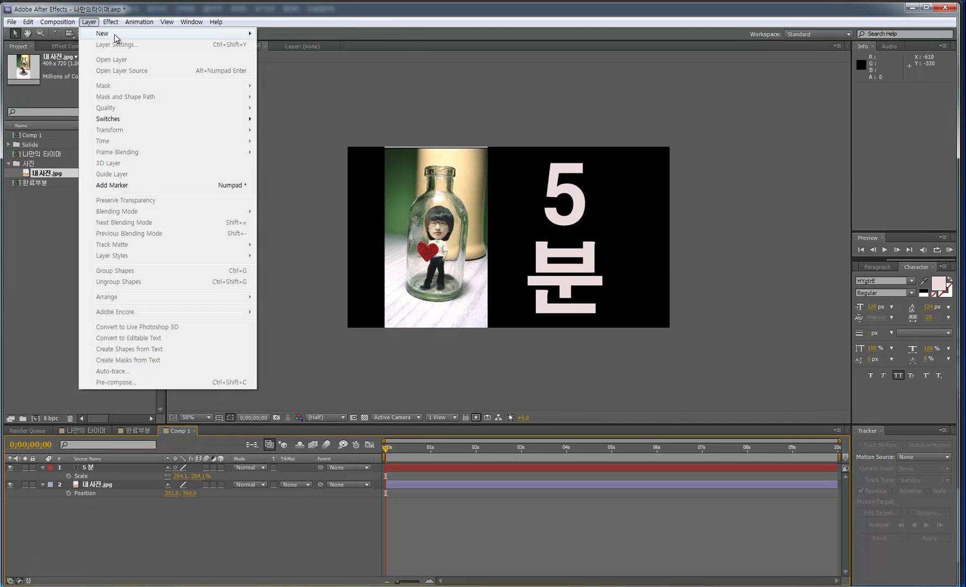
pyautogui.moveTo(185, 36)
pyautogui.click(280, 45)
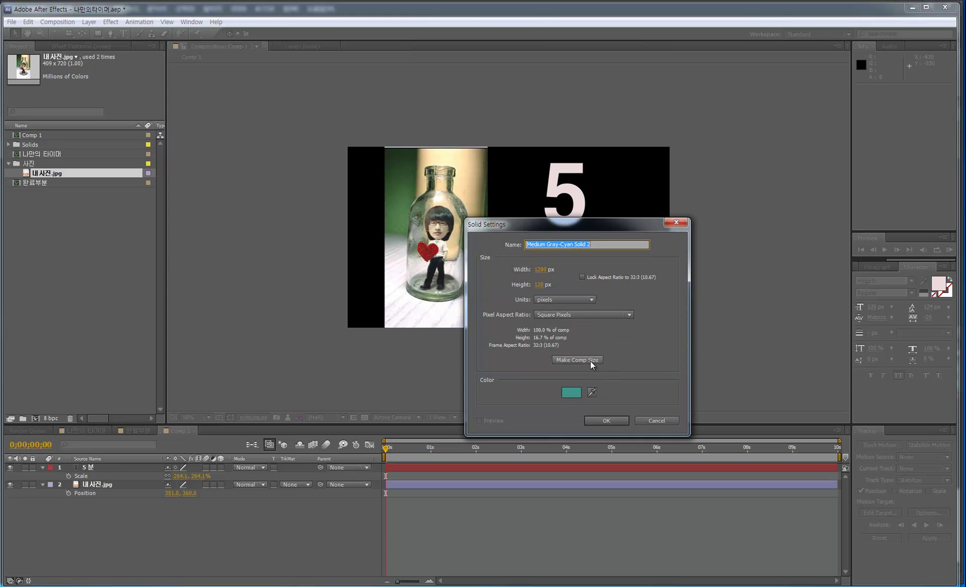
pyautogui.click(588, 361)
pyautogui.click(609, 421)
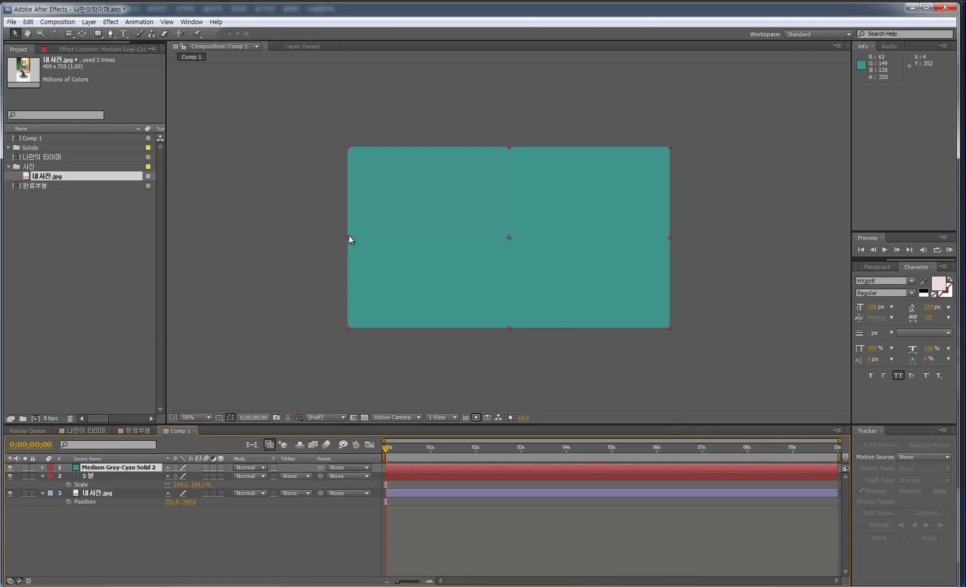
# Narrow the medium gray-cyan solid and place it beside the photo's right edge at Position 838, 360
pyautogui.moveTo(348, 237); pyautogui.dragTo(502, 252)
pyautogui.hotkey('ctrl', 'z')
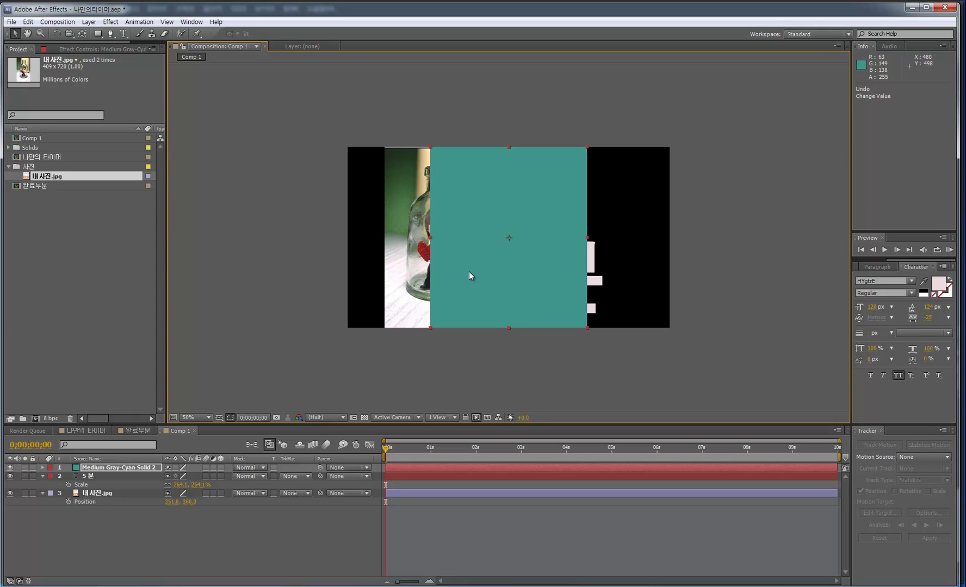
pyautogui.moveTo(508, 272); pyautogui.dragTo(565, 274)
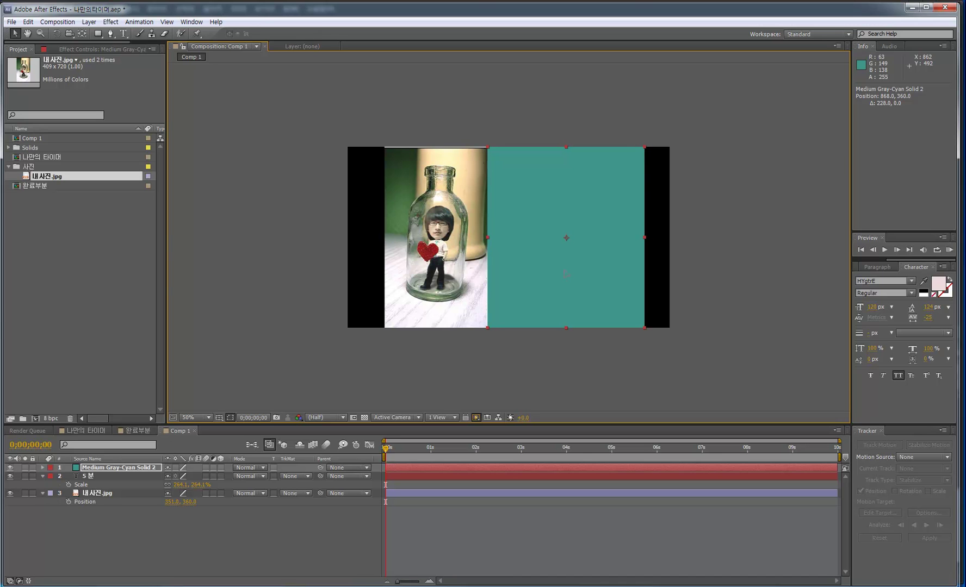
pyautogui.click(362, 226)
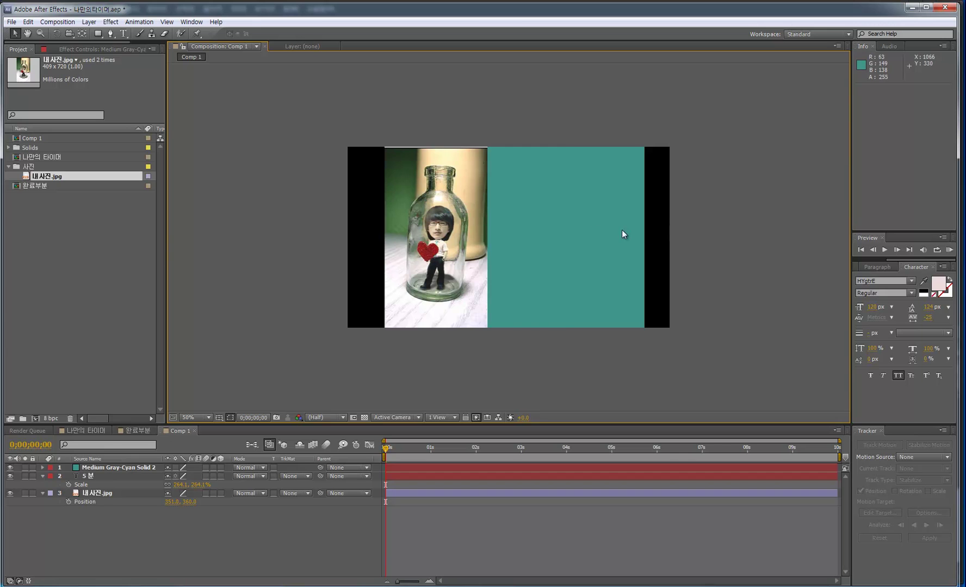
pyautogui.click(640, 238)
pyautogui.moveTo(645, 238); pyautogui.dragTo(602, 253)
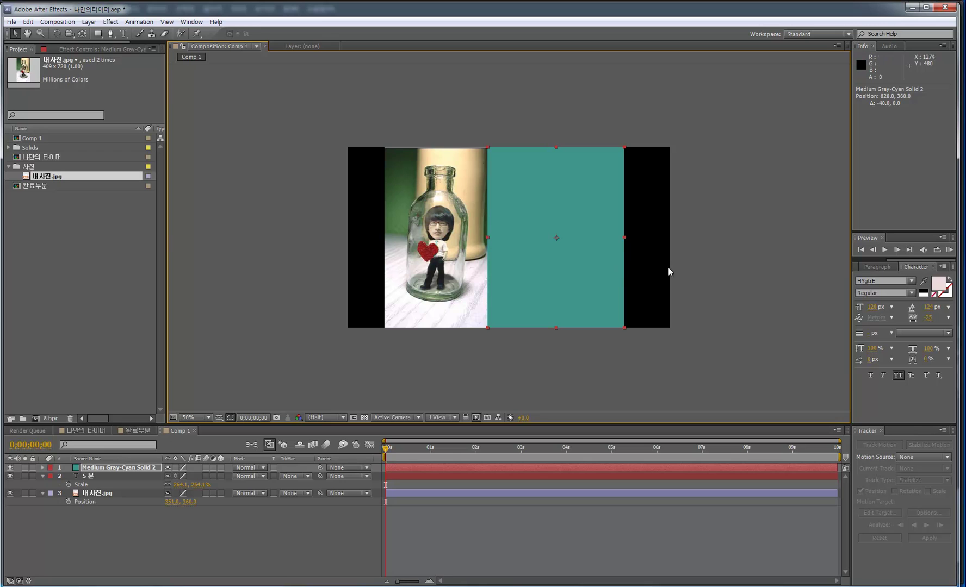
pyautogui.moveTo(625, 239); pyautogui.dragTo(593, 247)
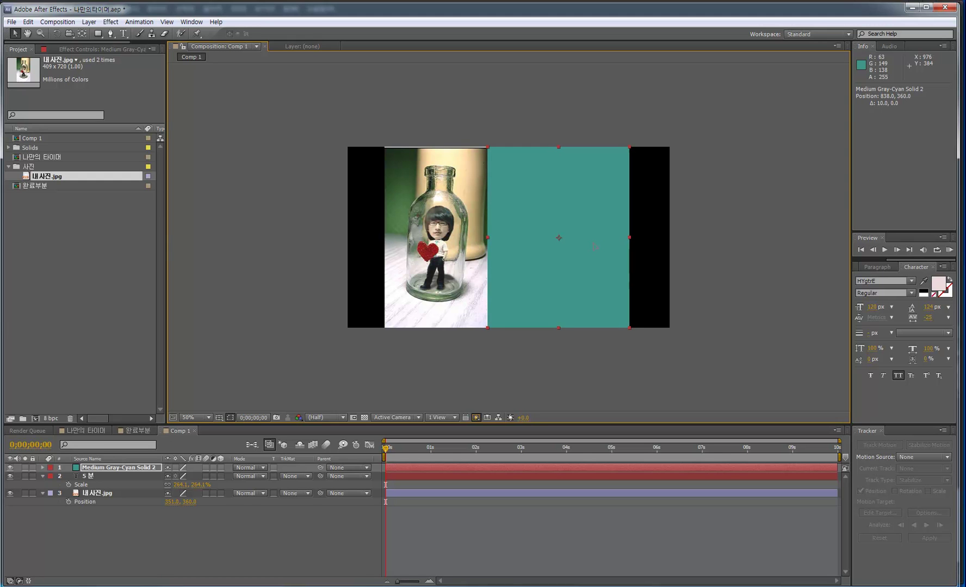
pyautogui.click(752, 274)
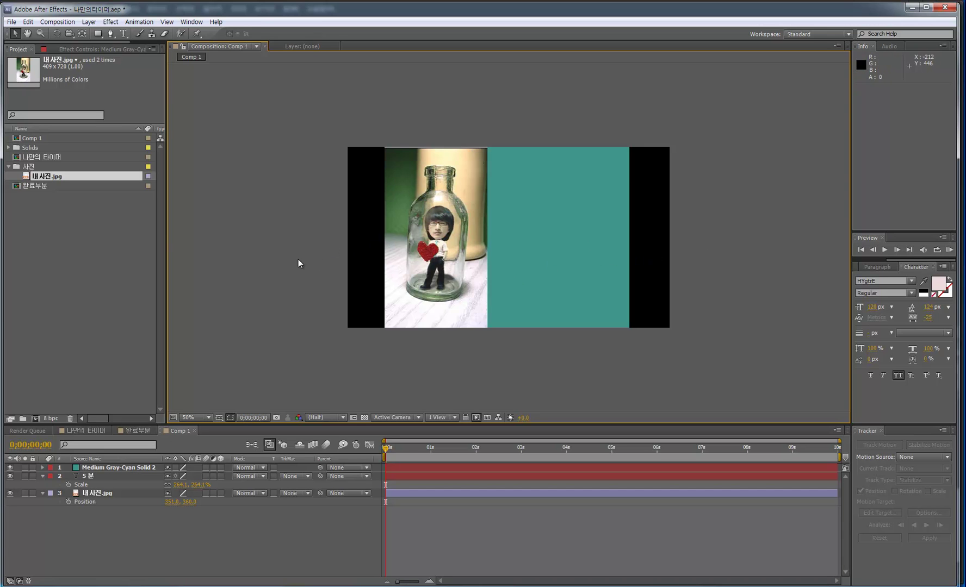
pyautogui.click(412, 271)
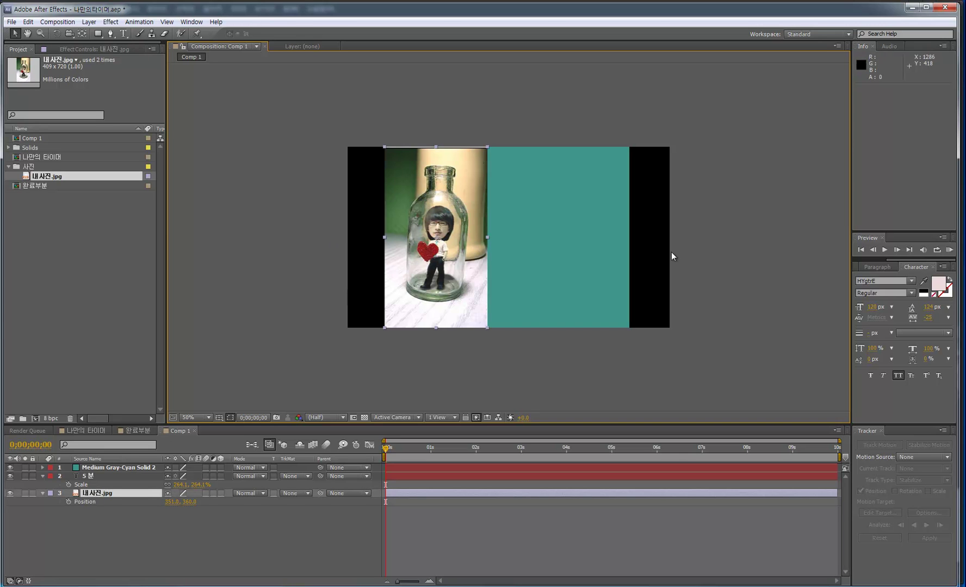
pyautogui.click(261, 333)
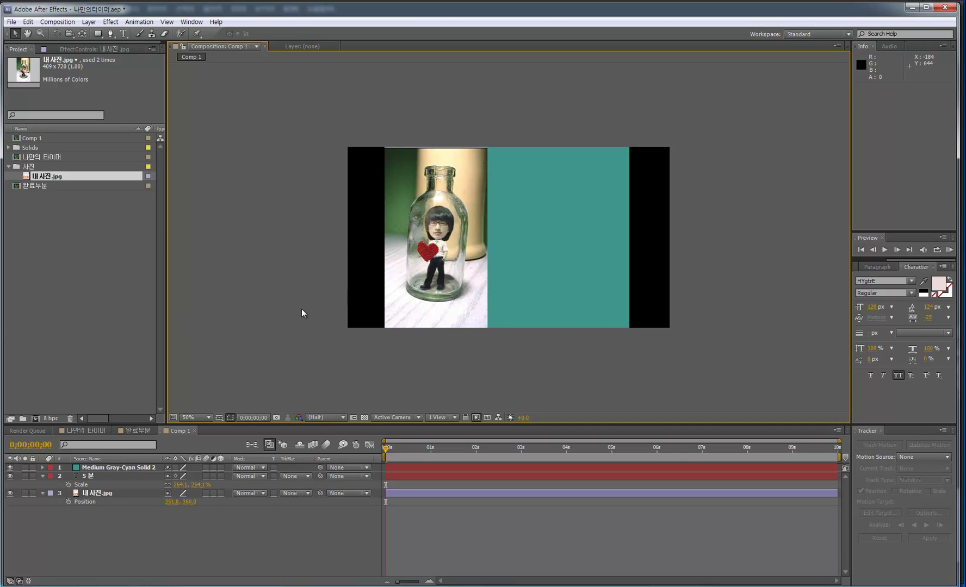
# Add a 완료 text layer above the solid, with the two characters stacked on separate lines
pyautogui.click(548, 267)
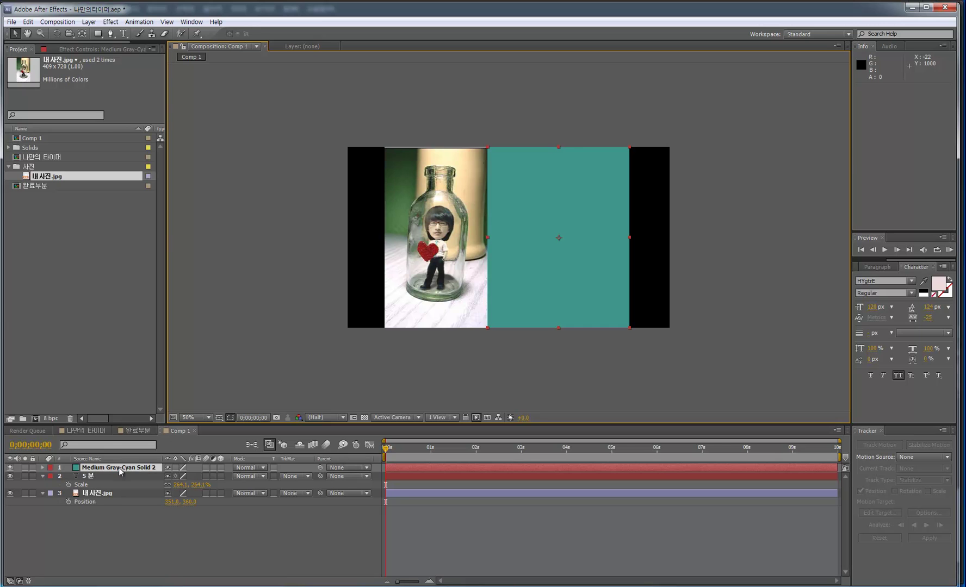
pyautogui.click(112, 33)
pyautogui.click(123, 34)
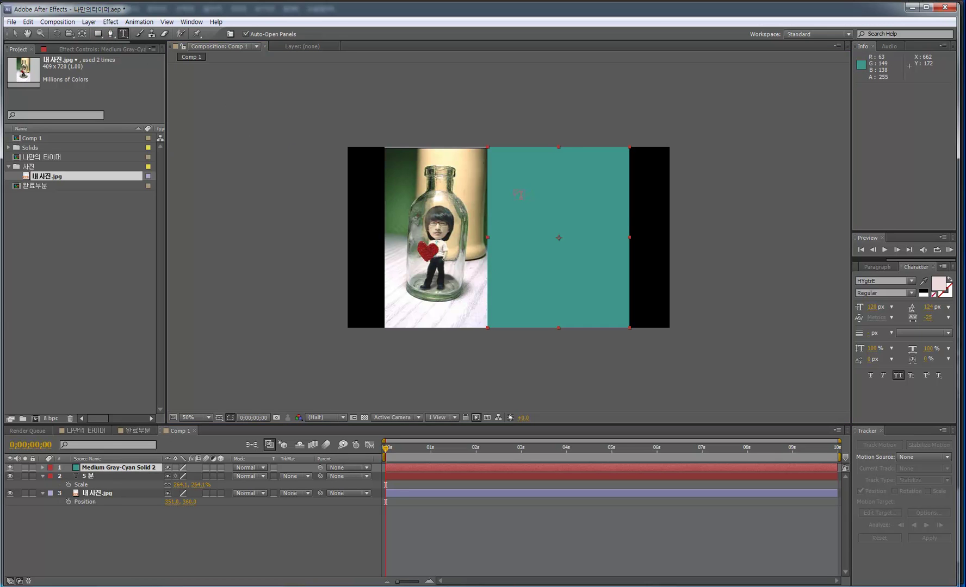
pyautogui.click(516, 194)
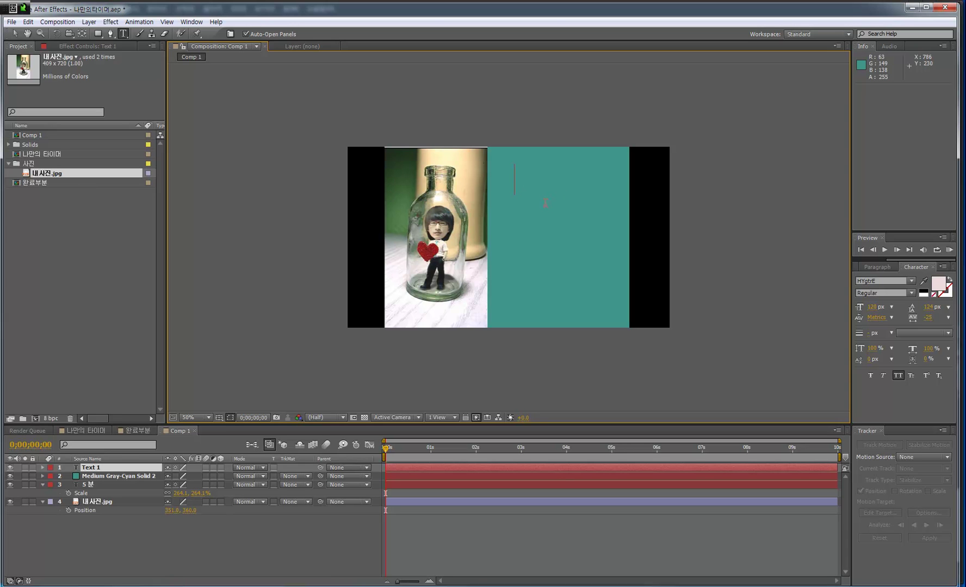
pyautogui.write('완')
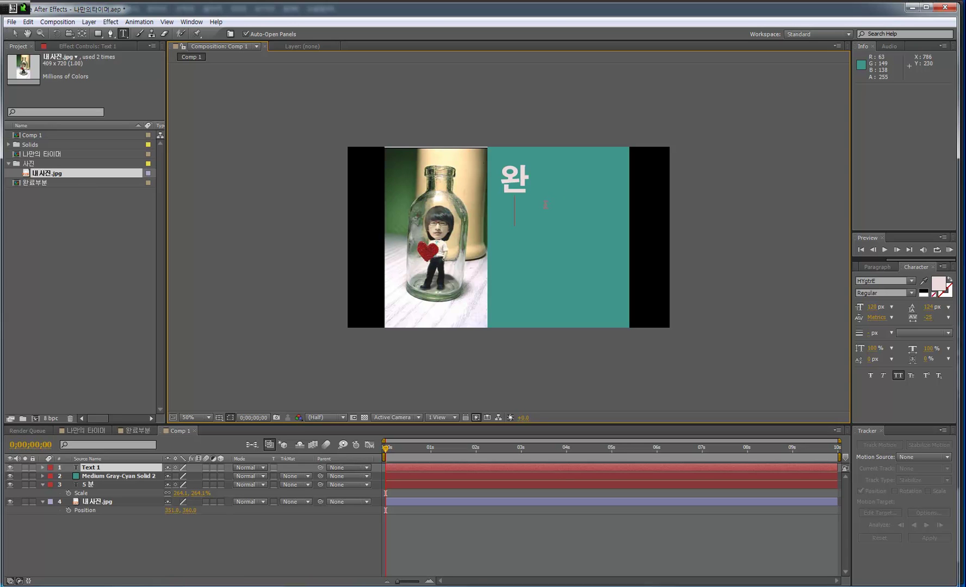
pyautogui.write('료')
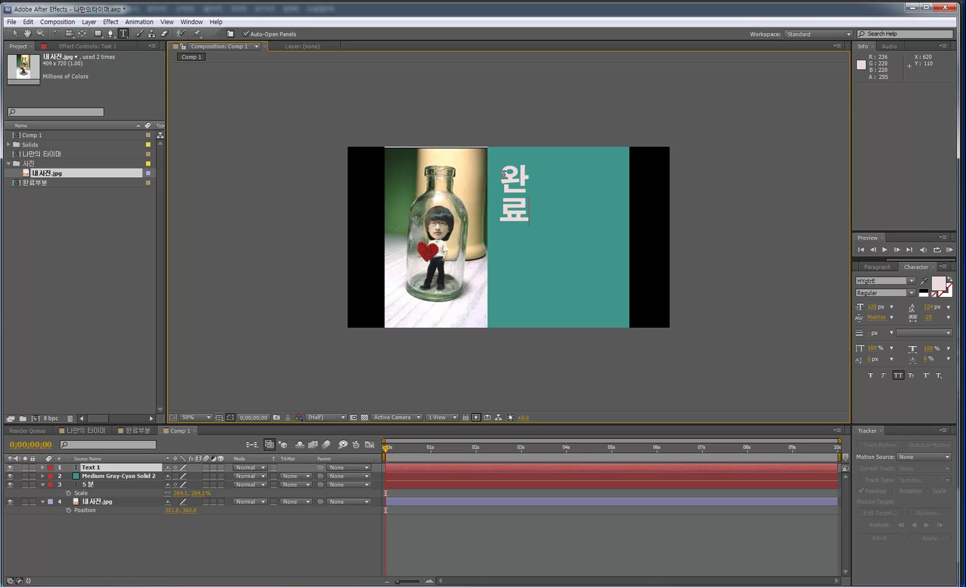
pyautogui.click(15, 33)
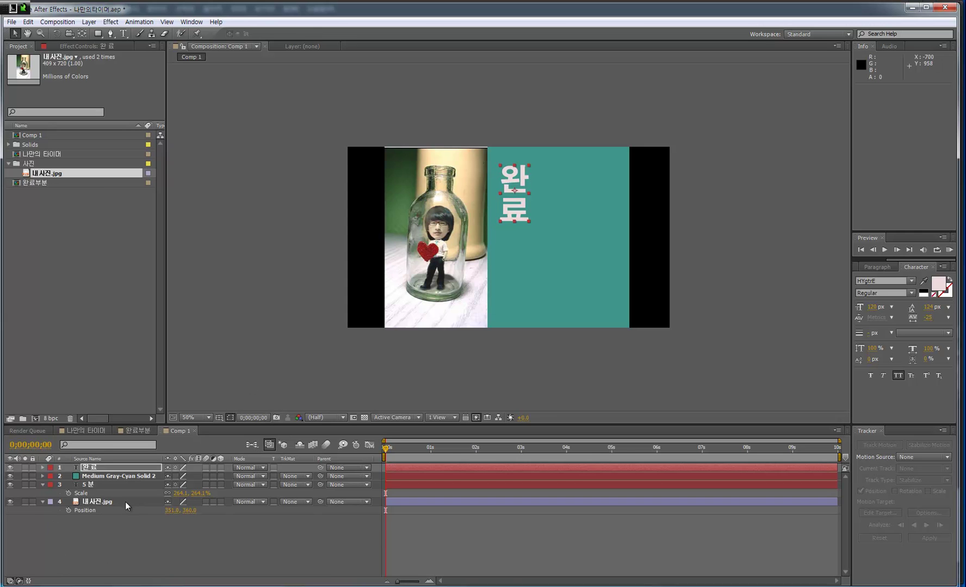
# Scale the 완료 text to 267% and move it to Position 744, 322 over the solid
pyautogui.press('s')
pyautogui.moveTo(177, 476); pyautogui.dragTo(264, 476)
pyautogui.moveTo(529, 270); pyautogui.dragTo(544, 289)
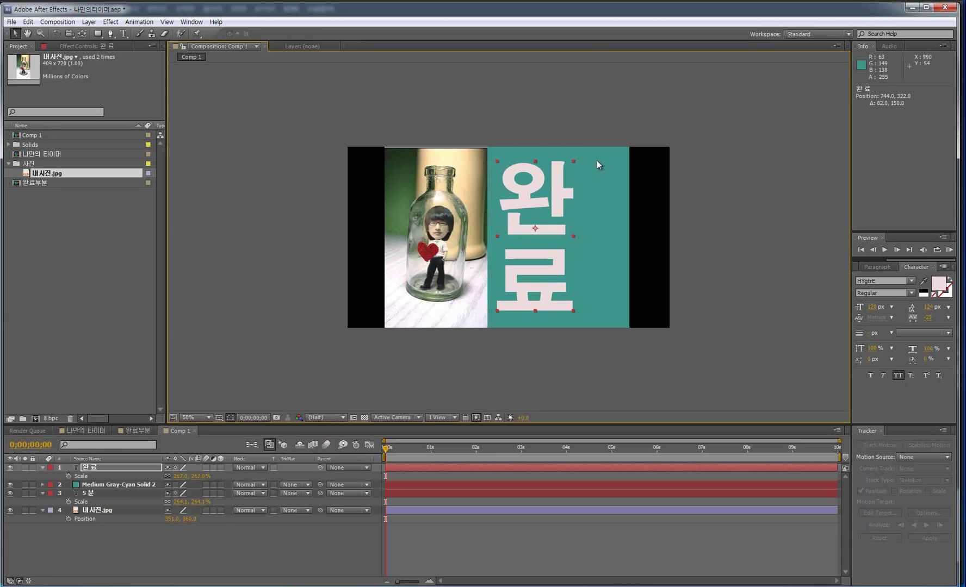
pyautogui.click(124, 33)
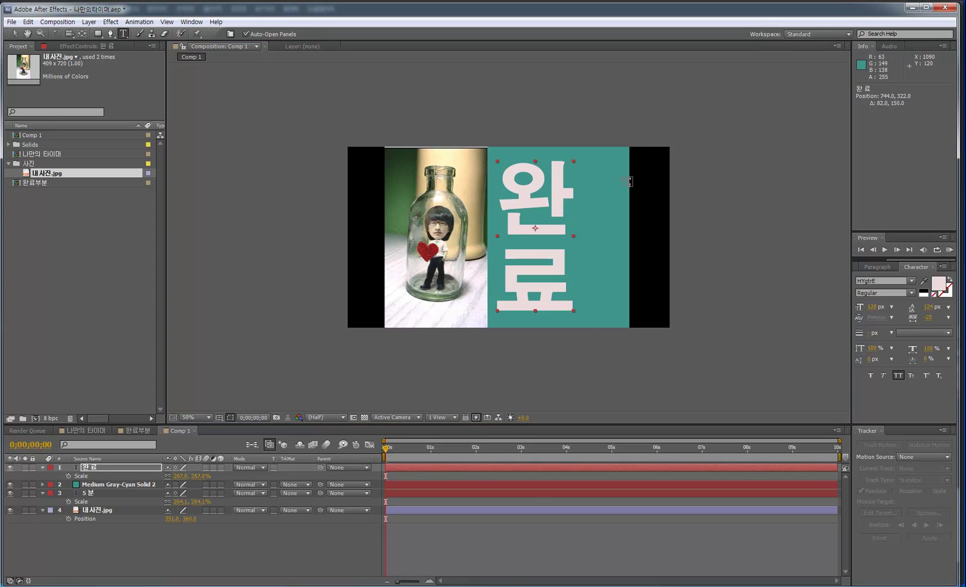
pyautogui.click(631, 181)
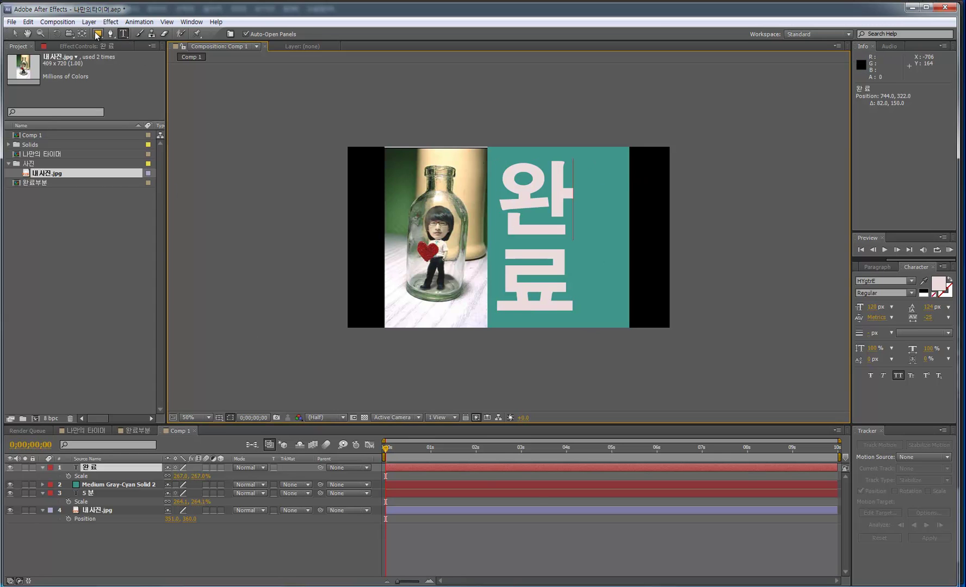
pyautogui.click(15, 33)
# Create a new text layer over the photo with the digits 4, 3, 2, 1 and 0 on separate lines
pyautogui.click(124, 34)
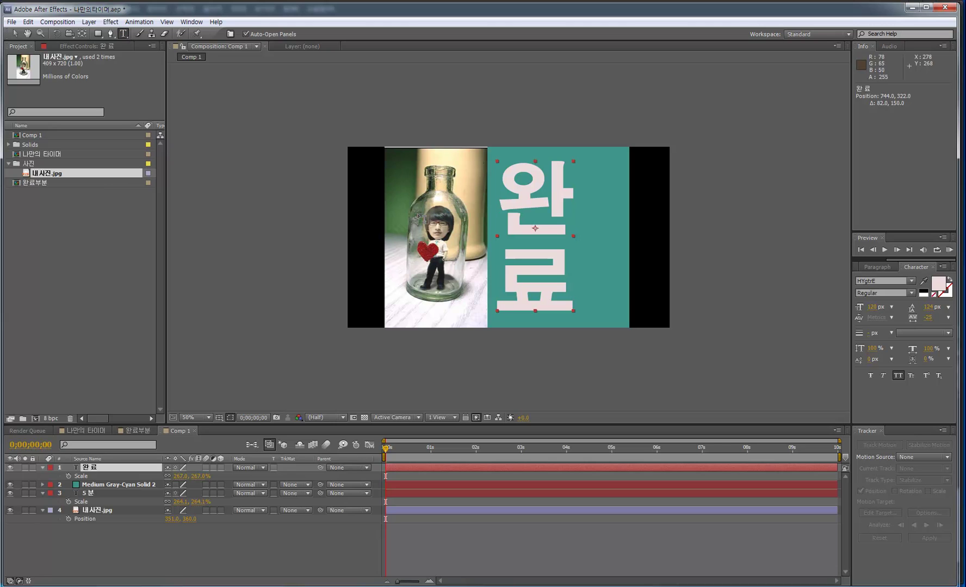
pyautogui.click(398, 193)
pyautogui.write('43')
pyautogui.press('Return')
pyautogui.write('2')
pyautogui.press('Return')
pyautogui.write('1')
pyautogui.press('Return')
pyautogui.write('0')
pyautogui.press('Return')
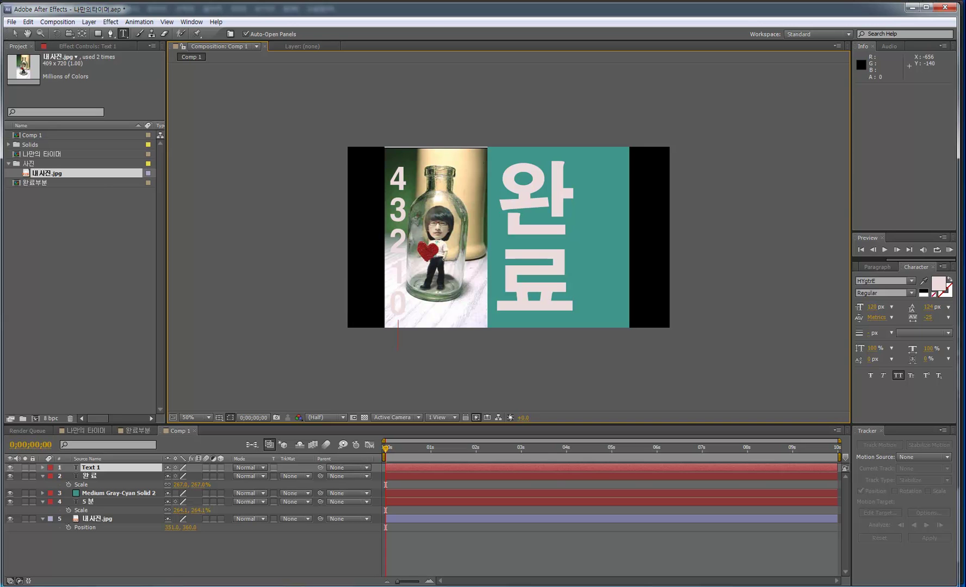
pyautogui.click(15, 33)
# Place the 4 3 2 1 0 text along the solid's right side at Position 1034, 118 with a scale of 121%
pyautogui.moveTo(404, 239); pyautogui.dragTo(631, 243)
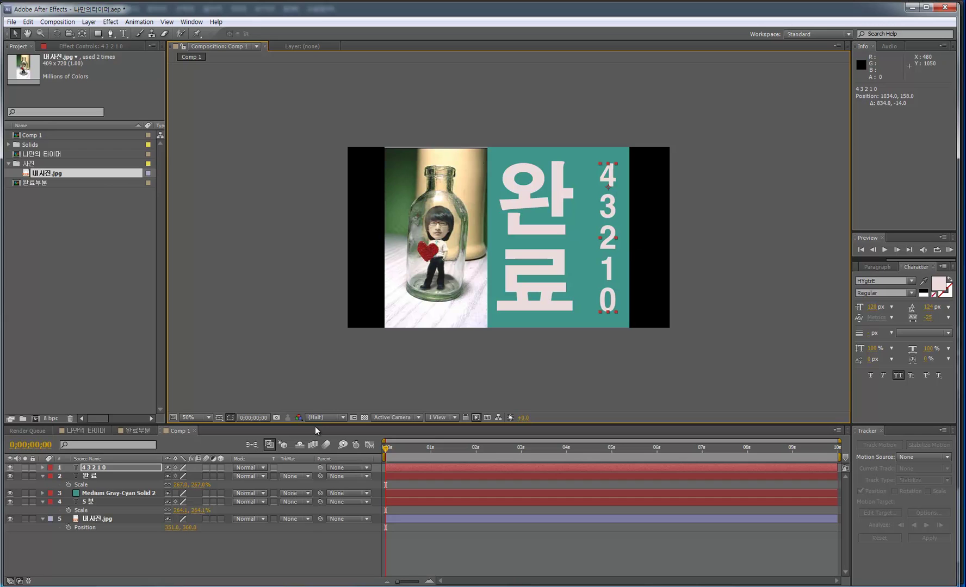
pyautogui.press('s')
pyautogui.moveTo(181, 478); pyautogui.dragTo(185, 471)
pyautogui.press('Up')
pyautogui.press('Up')
pyautogui.press('Up')
pyautogui.press('Up')
pyautogui.press('Up')
pyautogui.press('Up')
pyautogui.press('Up')
pyautogui.press('Up')
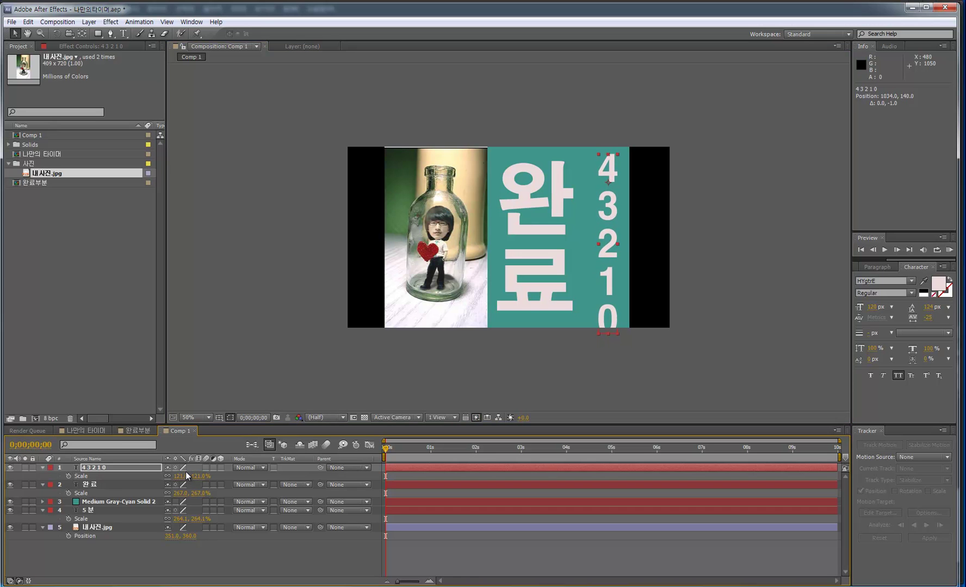
pyautogui.press('Up')
pyautogui.press('Up')
pyautogui.press('Up')
pyautogui.press('Up')
pyautogui.press('Up')
pyautogui.press('Up')
pyautogui.press('Up')
pyautogui.press('Up')
pyautogui.press('Up')
pyautogui.press('Up')
pyautogui.press('Up')
pyautogui.press('Up')
pyautogui.press('Up')
pyautogui.press('Up')
pyautogui.press('Up')
pyautogui.press('Up')
pyautogui.press('Up')
pyautogui.press('Up')
pyautogui.press('Up')
pyautogui.press('Up')
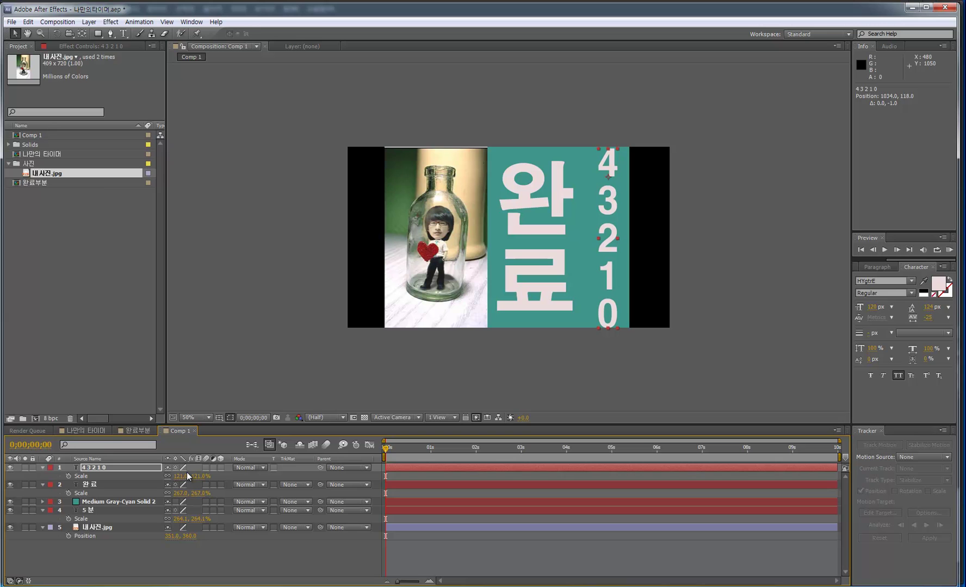
pyautogui.click(612, 376)
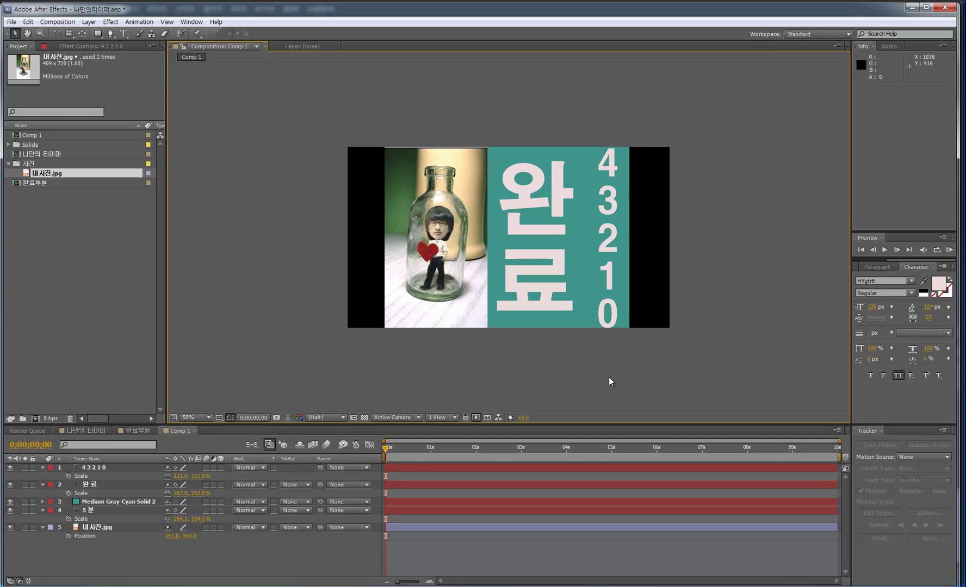
# Nudge the 완료 text rightward to Position 770, 322
pyautogui.click(90, 485)
pyautogui.press('Return')
pyautogui.press('Right')
pyautogui.press('Right')
pyautogui.press('Right')
pyautogui.press('Right')
pyautogui.press('Right')
pyautogui.press('Right')
pyautogui.press('Right')
pyautogui.press('Right')
pyautogui.press('Right')
pyautogui.press('Right')
pyautogui.press('Right')
pyautogui.press('Right')
pyautogui.press('Right')
pyautogui.press('Right')
pyautogui.press('Right')
pyautogui.press('Right')
pyautogui.press('Right')
pyautogui.press('Right')
pyautogui.press('Right')
pyautogui.press('Right')
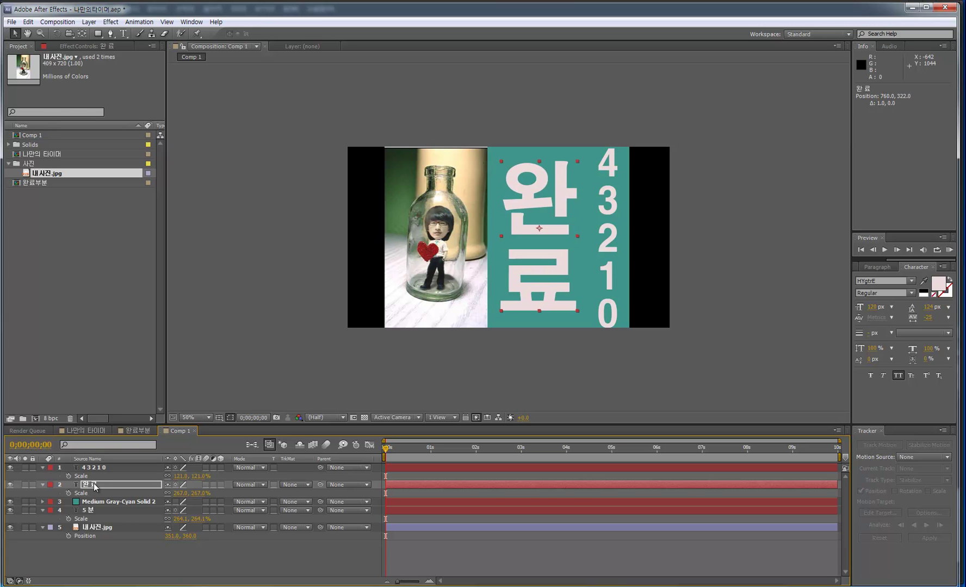
pyautogui.press('Right')
pyautogui.press('Right')
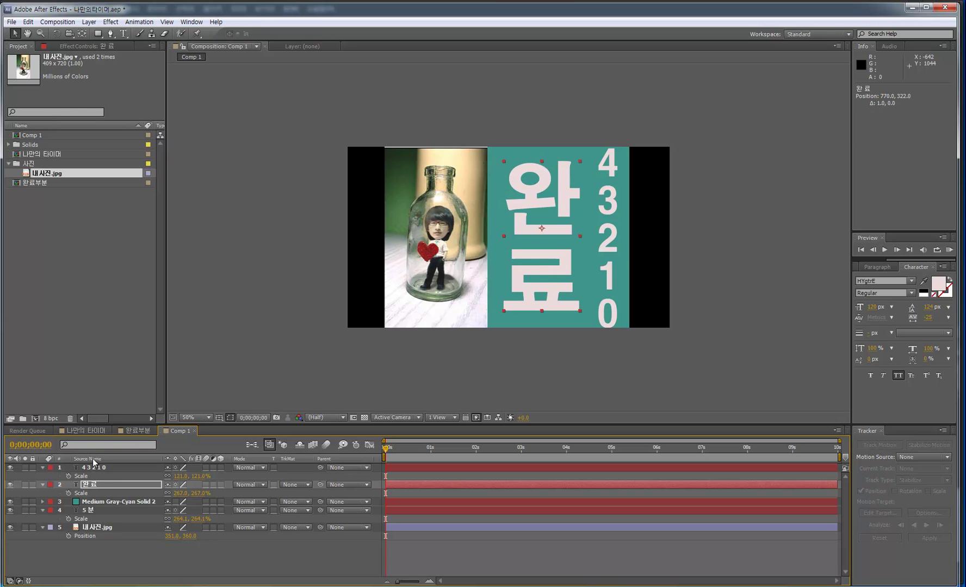
# Recolour the 완료 and 4 3 2 1 0 text layers pale cyan BDFBF3, starting from the solid's sampled colour
pyautogui.keyDown('shift'); pyautogui.click(99, 469); pyautogui.keyUp('shift')
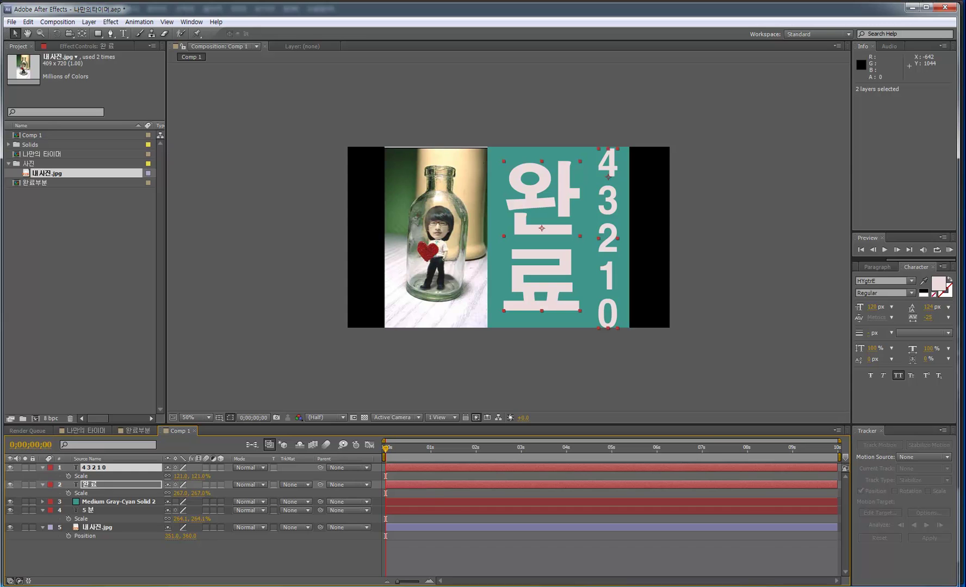
pyautogui.click(944, 288)
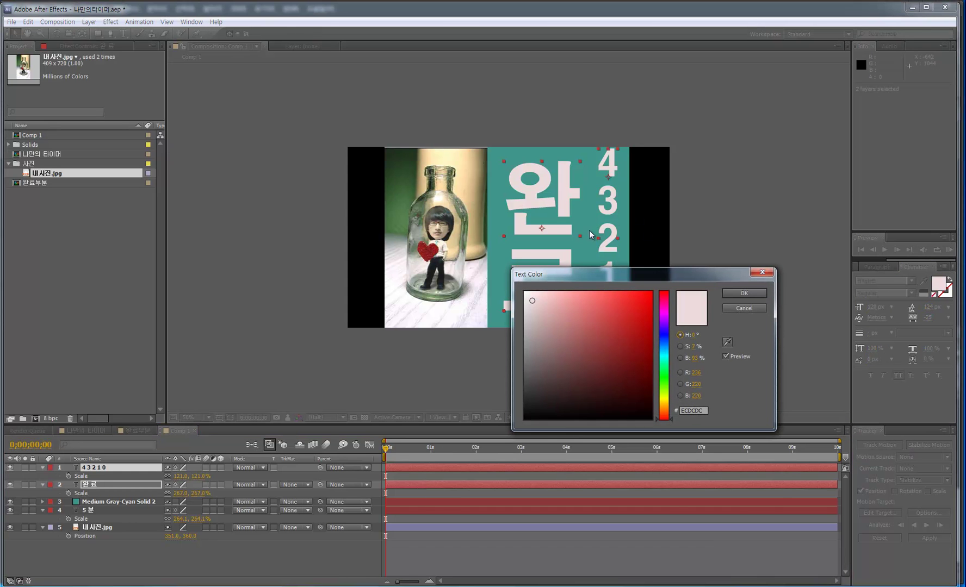
pyautogui.click(727, 342)
pyautogui.click(594, 221)
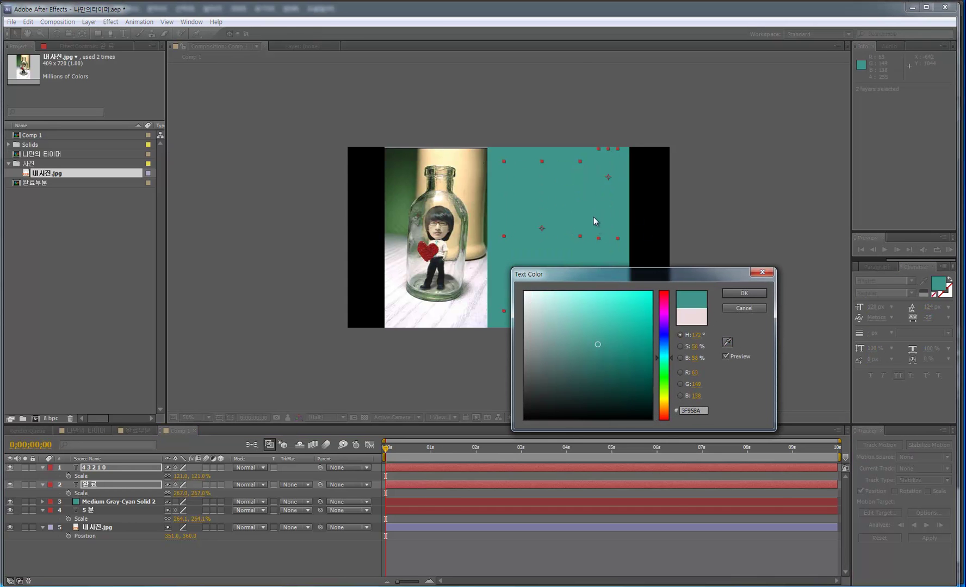
pyautogui.moveTo(610, 368)
pyautogui.mouseDown()
pyautogui.moveTo(620, 389)
pyautogui.moveTo(545, 316)
pyautogui.moveTo(571, 304)
pyautogui.moveTo(540, 318)
pyautogui.moveTo(558, 294)
pyautogui.moveTo(568, 298)
pyautogui.moveTo(555, 293)
pyautogui.mouseUp()
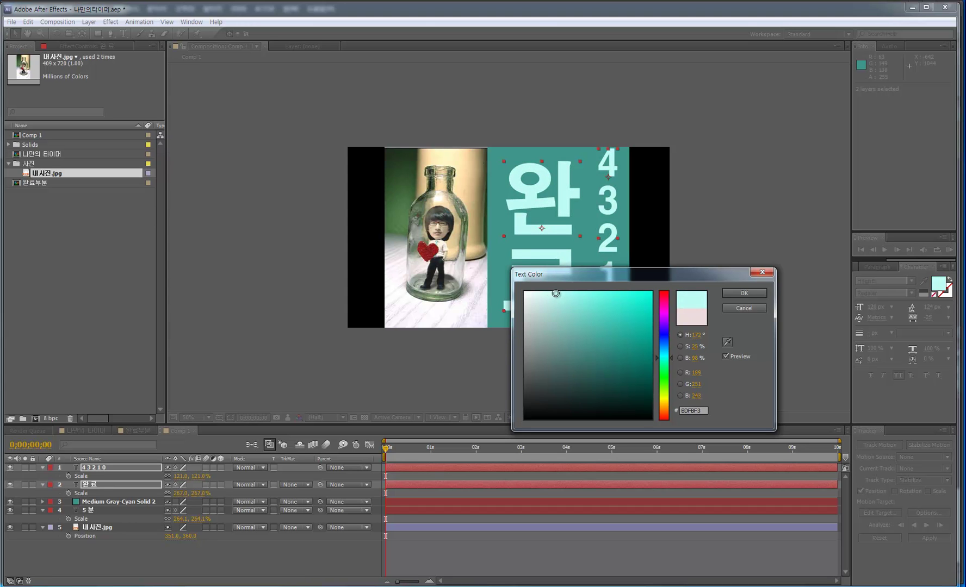
pyautogui.click(741, 295)
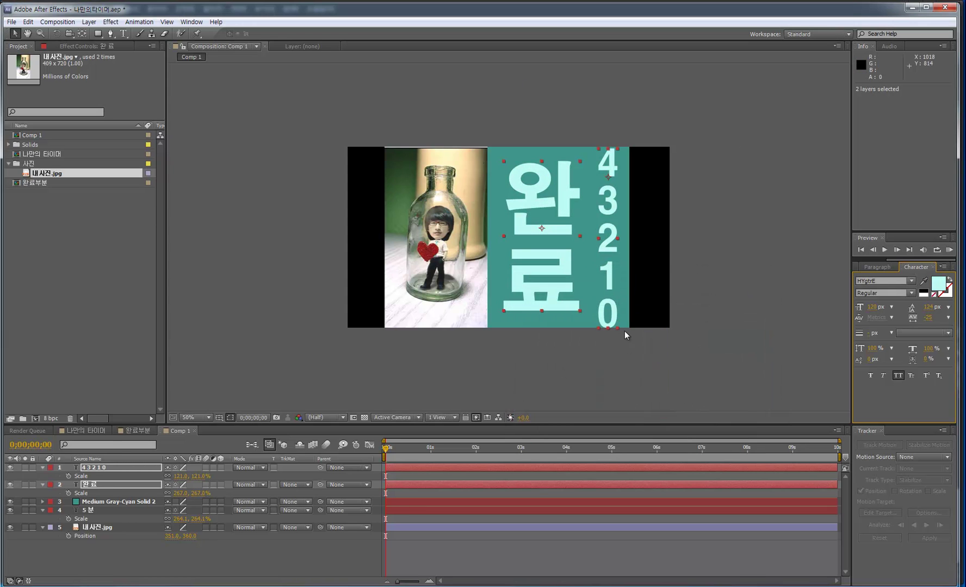
pyautogui.click(121, 468)
pyautogui.click(117, 500)
pyautogui.click(124, 467)
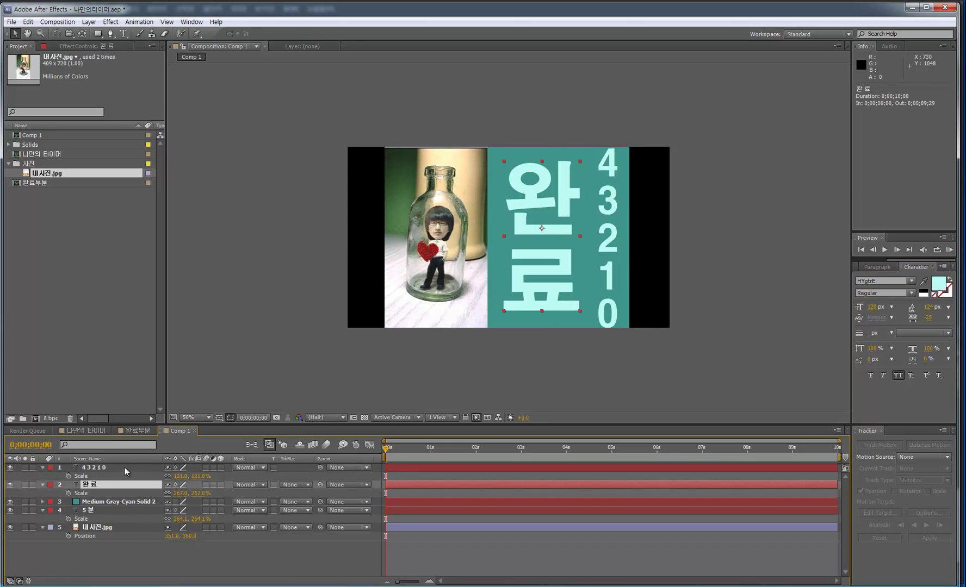
pyautogui.click(122, 500)
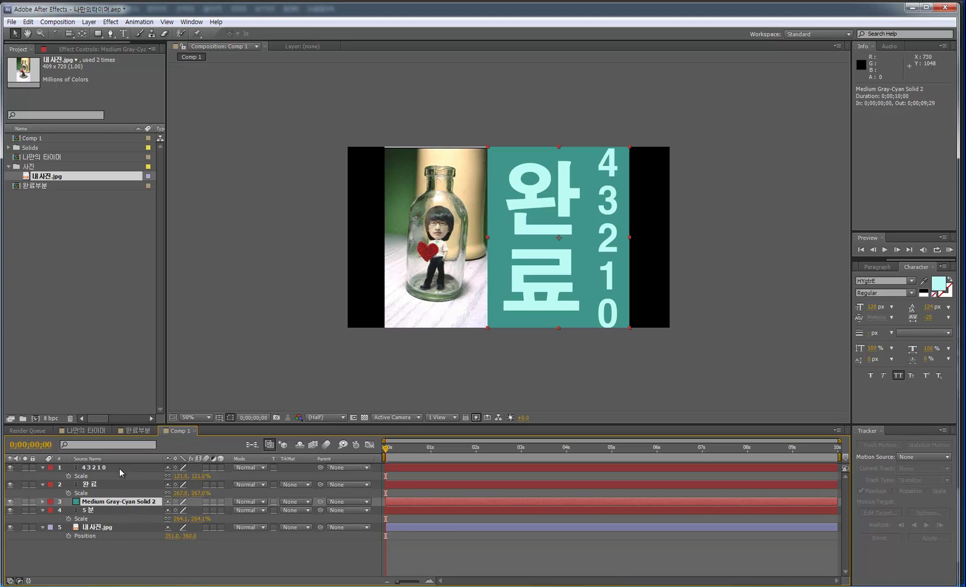
pyautogui.click(110, 557)
pyautogui.click(111, 502)
pyautogui.keyDown('shift'); pyautogui.click(114, 469); pyautogui.keyUp('shift')
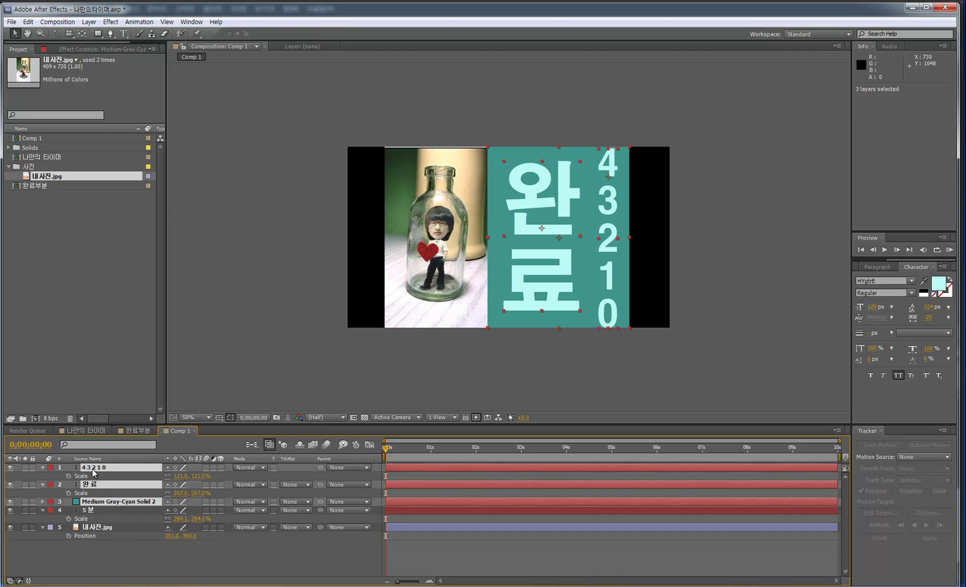
pyautogui.click(125, 553)
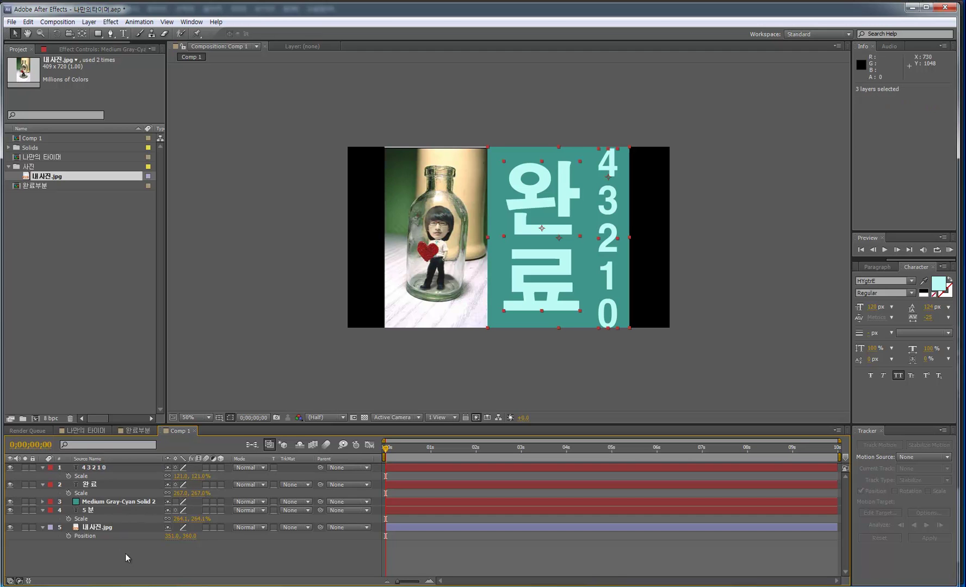
# Pre-compose the Medium Gray-Cyan Solid 2, 완료 and 4 3 2 1 0 layers into a new composition named Last
pyautogui.click(134, 500)
pyautogui.keyDown('shift'); pyautogui.click(138, 484); pyautogui.keyUp('shift')
pyautogui.keyDown('shift'); pyautogui.click(138, 469); pyautogui.keyUp('shift')
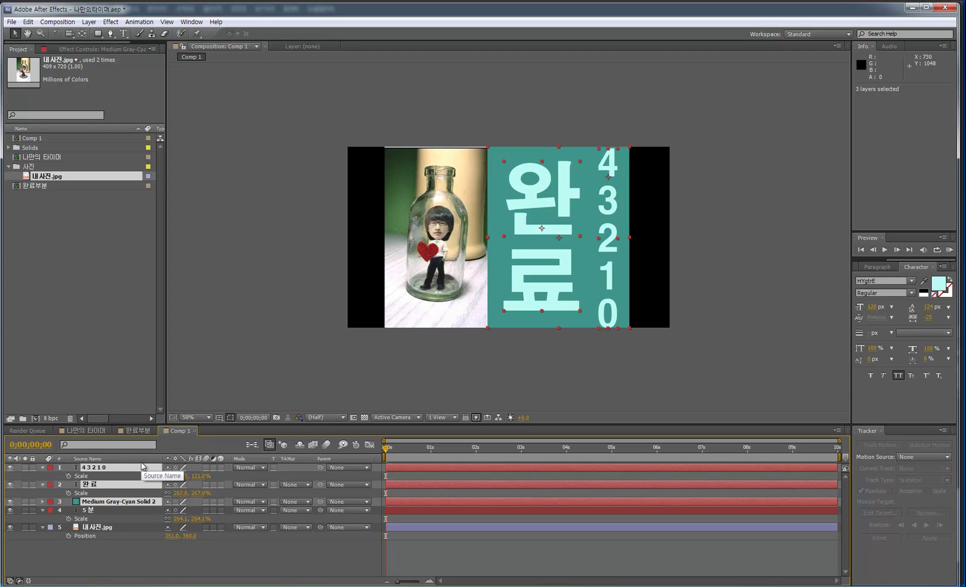
pyautogui.hotkey('ctrl', 'shift', 'c')
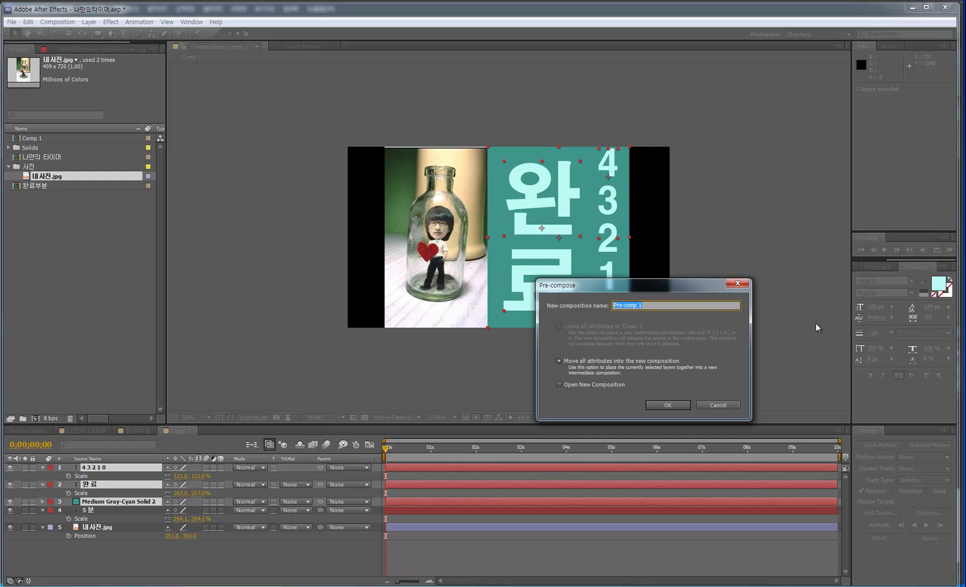
pyautogui.write('ㄴ')
pyautogui.click(679, 405)
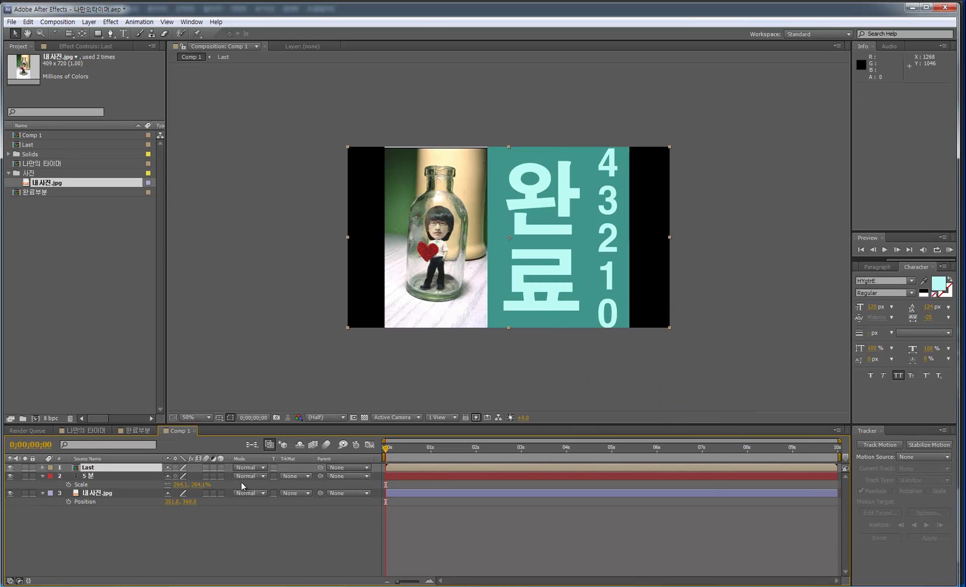
# Try moving the Last layer around the frame as one unit and undo the move
pyautogui.moveTo(565, 298)
pyautogui.mouseDown()
pyautogui.moveTo(639, 274)
pyautogui.moveTo(574, 282)
pyautogui.mouseUp()
pyautogui.moveTo(544, 273); pyautogui.dragTo(574, 294)
pyautogui.hotkey('ctrl', 'z')
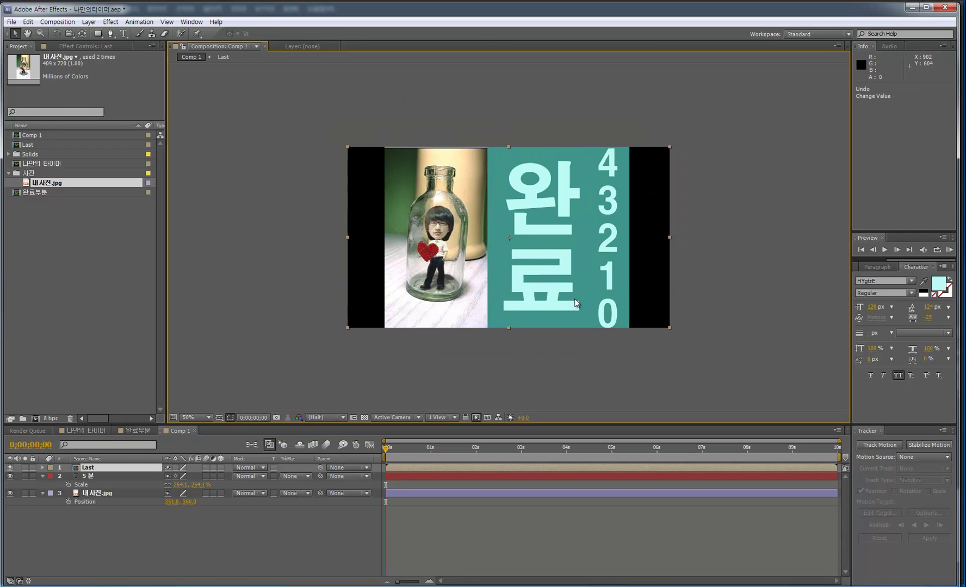
# Set the duration of Comp 1 to 0;05;10;00 in its composition settings
pyautogui.click(124, 466)
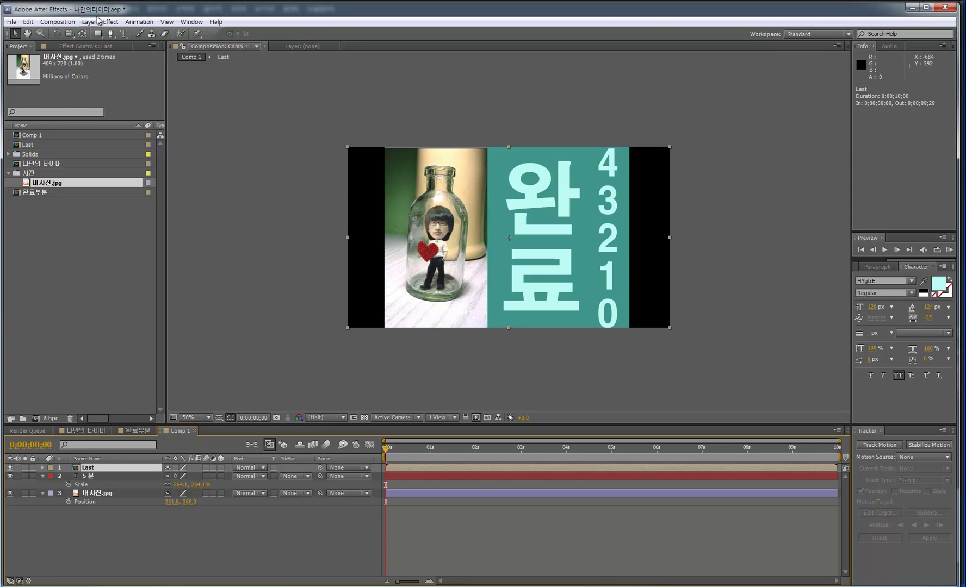
pyautogui.click(58, 22)
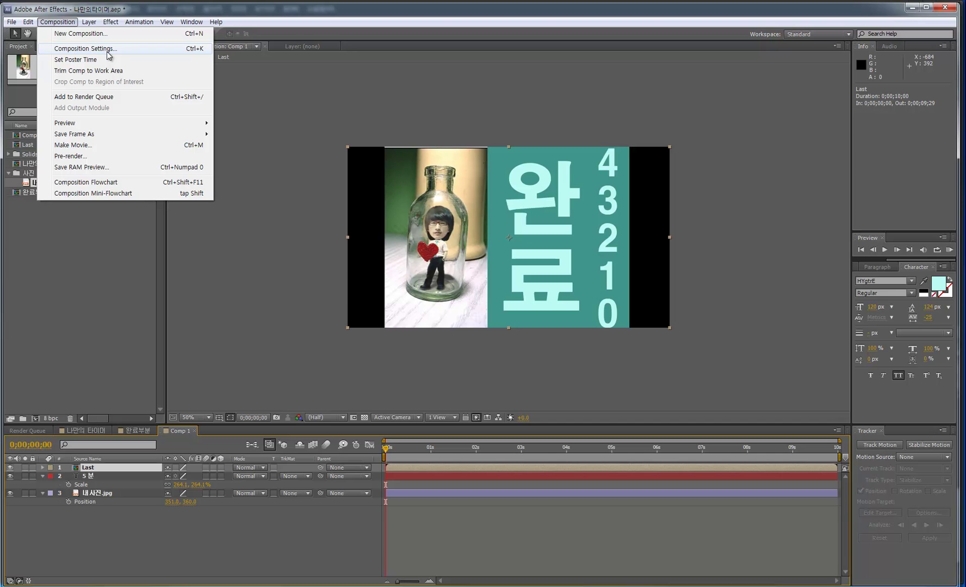
pyautogui.click(85, 48)
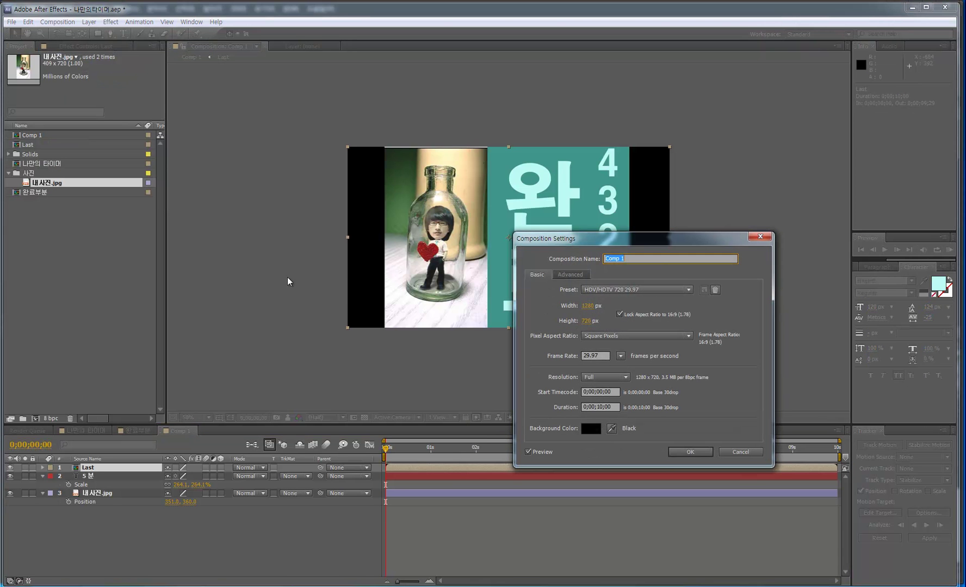
pyautogui.click(593, 408)
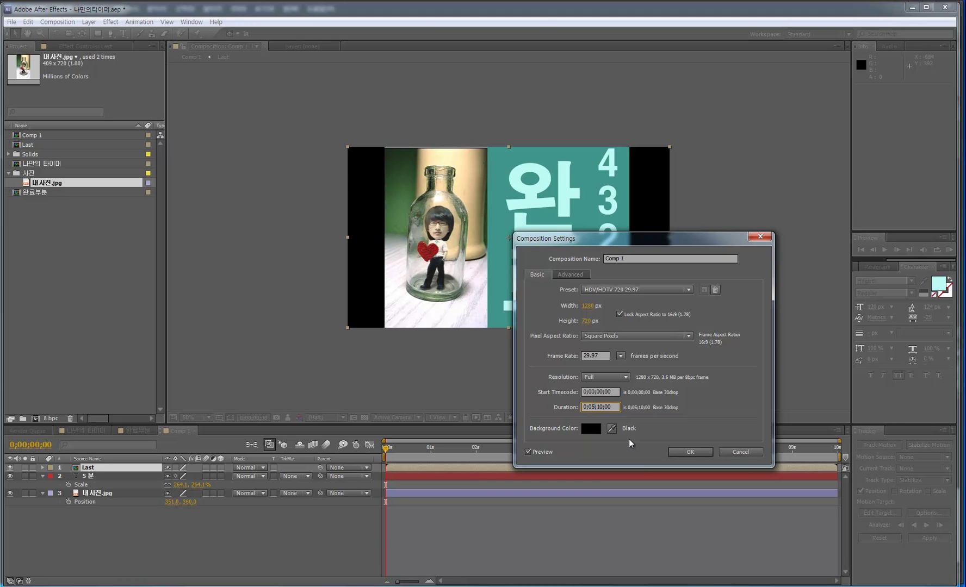
pyautogui.click(690, 451)
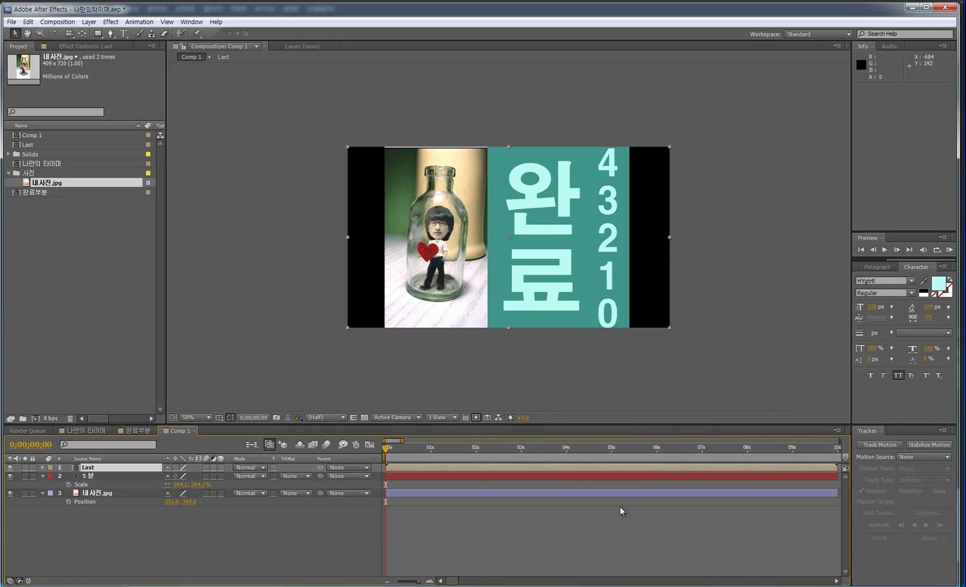
# Extend the 5분 text and 내 사진.jpg layers to the end of Comp 1
pyautogui.moveTo(147, 535); pyautogui.dragTo(79, 446)
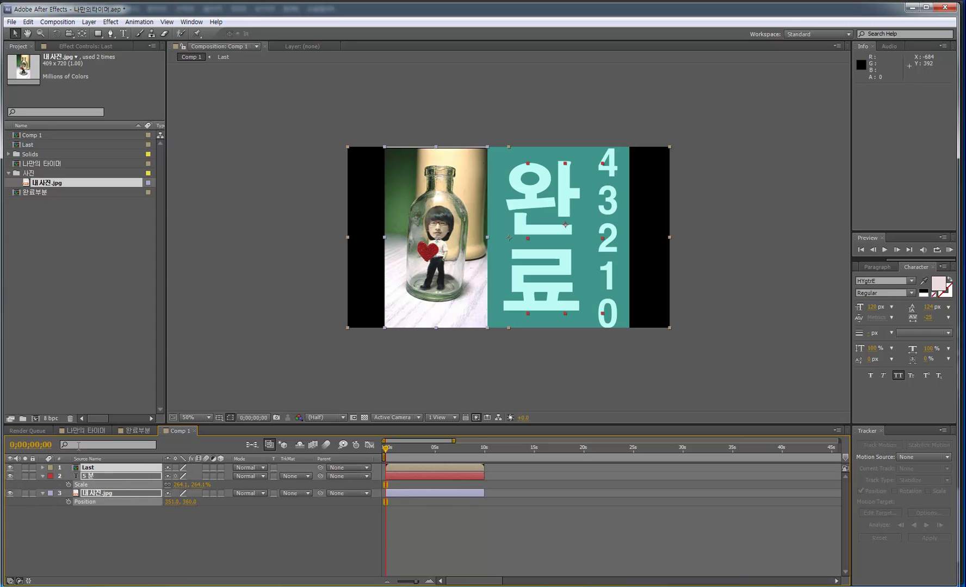
pyautogui.moveTo(483, 493); pyautogui.dragTo(912, 490)
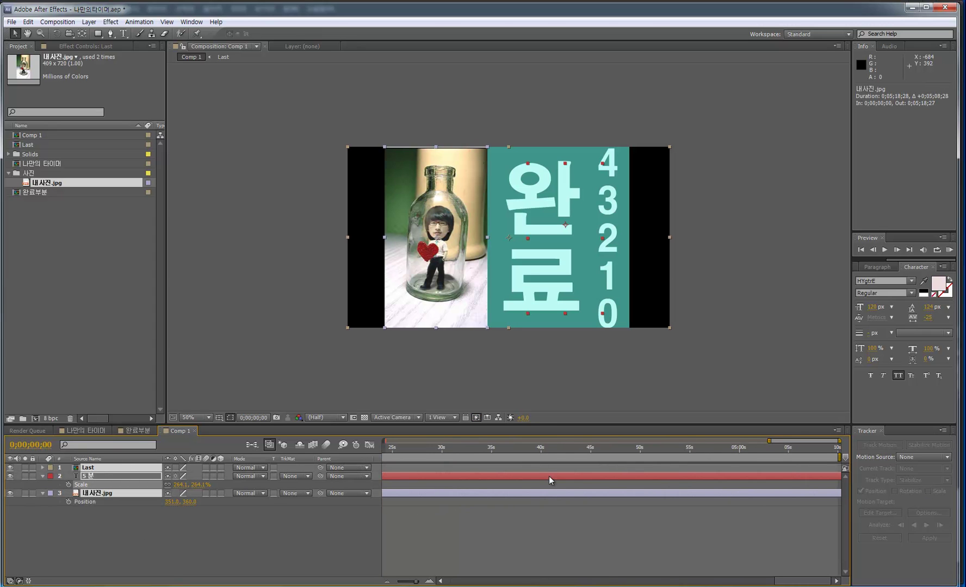
pyautogui.moveTo(785, 580); pyautogui.dragTo(454, 580)
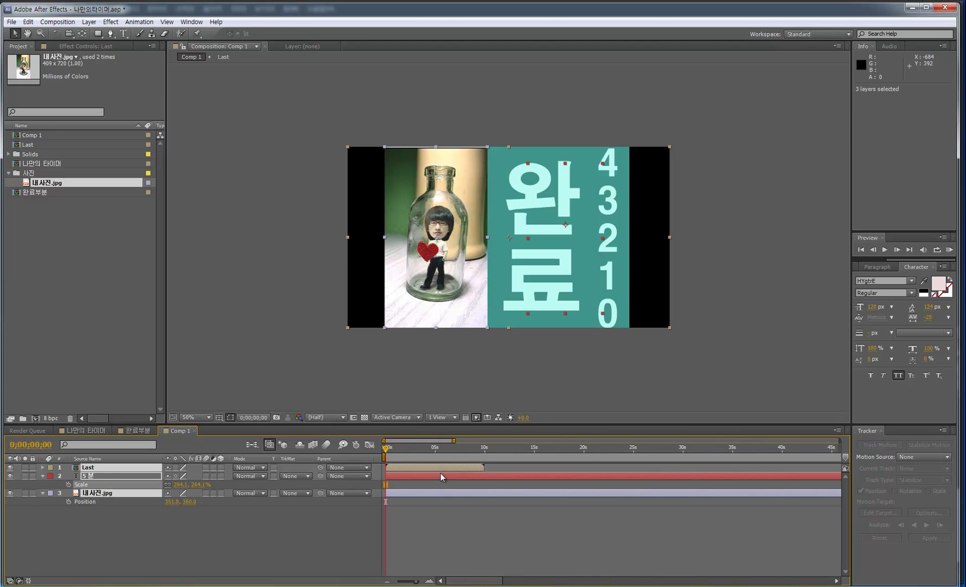
pyautogui.click(179, 503)
# Open the Last composition, select all its layers and set the composition's duration to 0;05;10;00
pyautogui.click(107, 470)
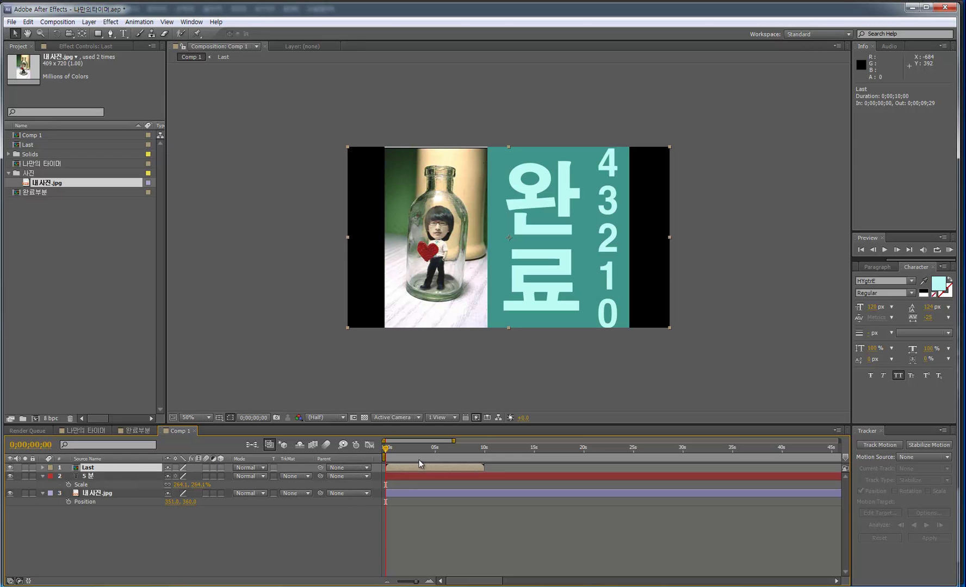
pyautogui.doubleClick(126, 466)
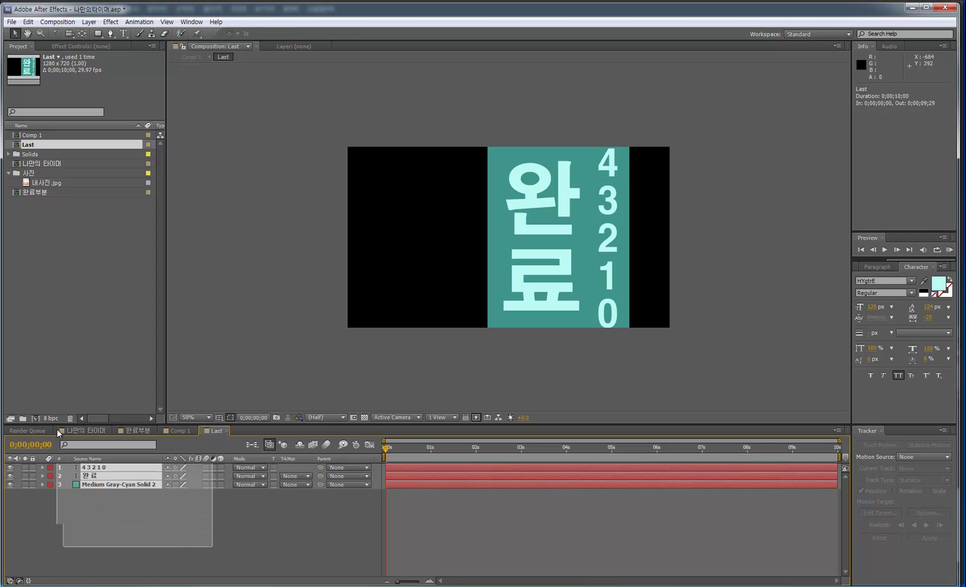
pyautogui.hotkey('ctrl', 'a')
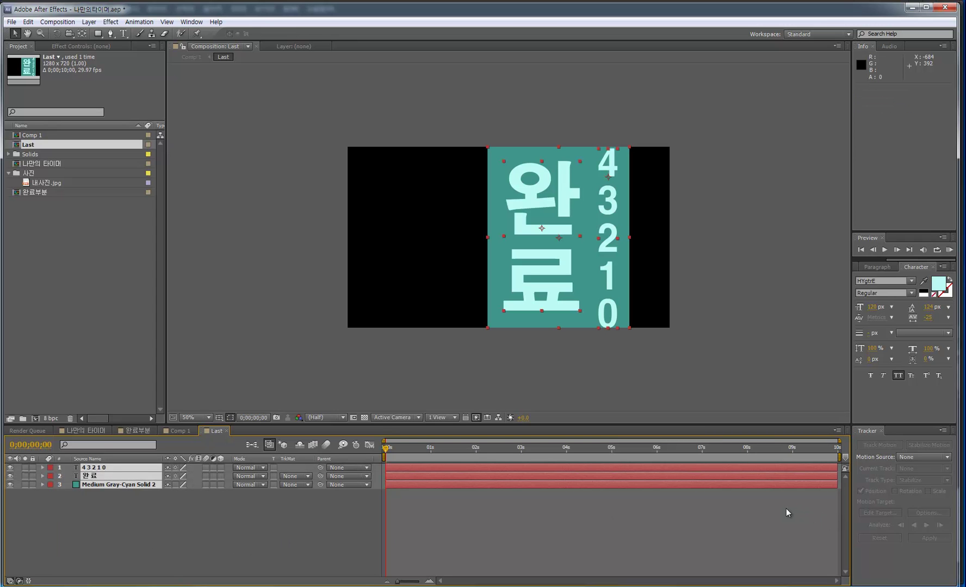
pyautogui.click(57, 22)
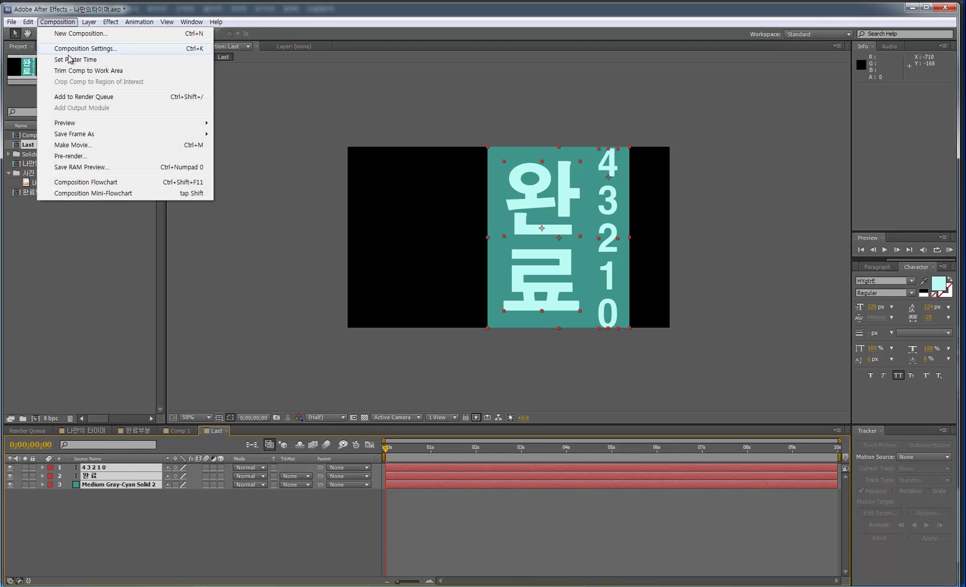
pyautogui.click(76, 49)
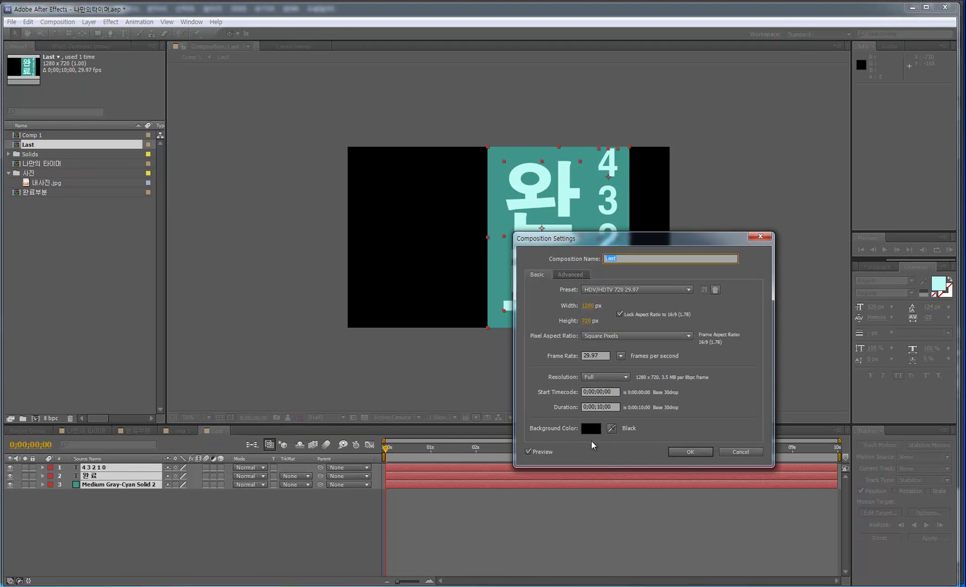
pyautogui.click(593, 406)
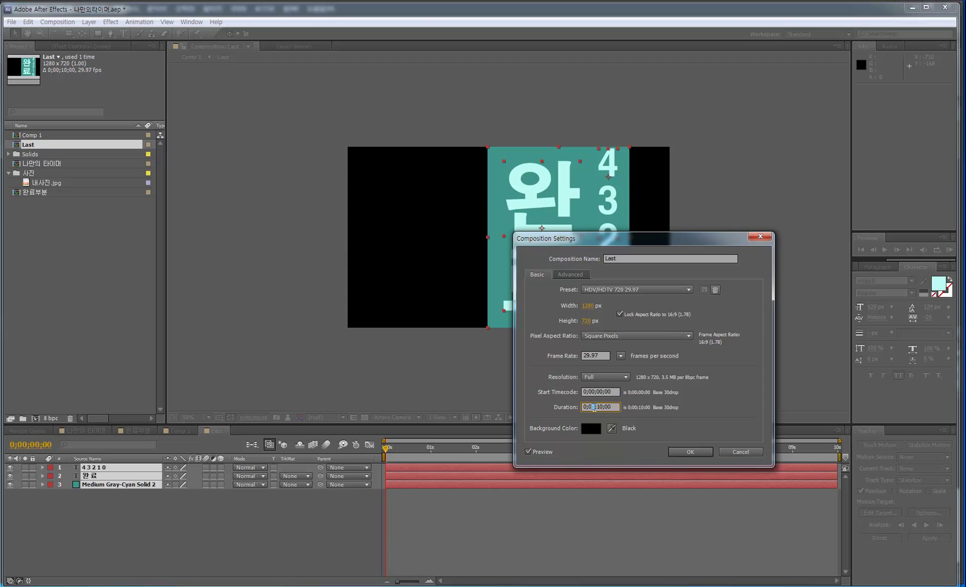
pyautogui.click(688, 452)
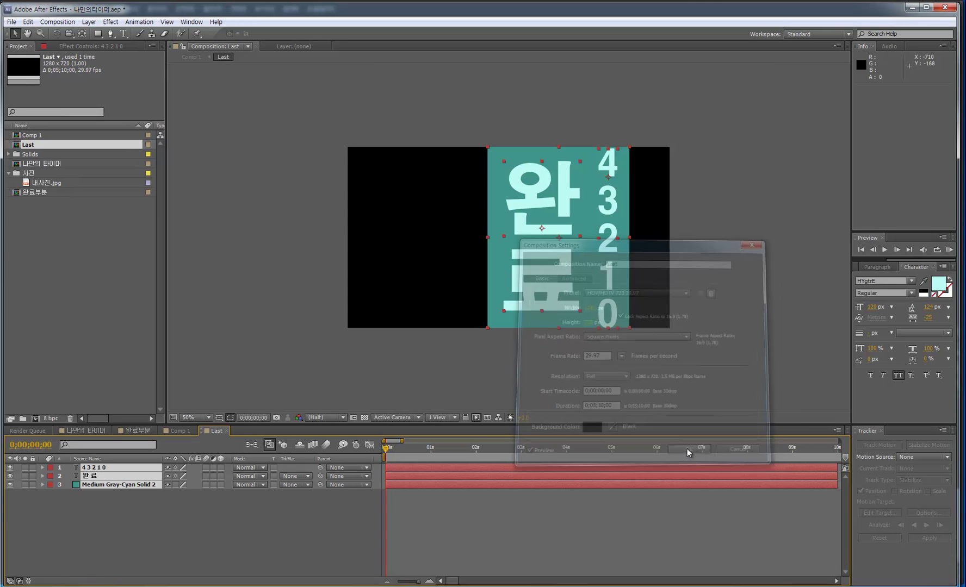
# Extend all three layers inside Last, and the Last layer in Comp 1, to the end of their compositions
pyautogui.scroll(-3, 503, 516)
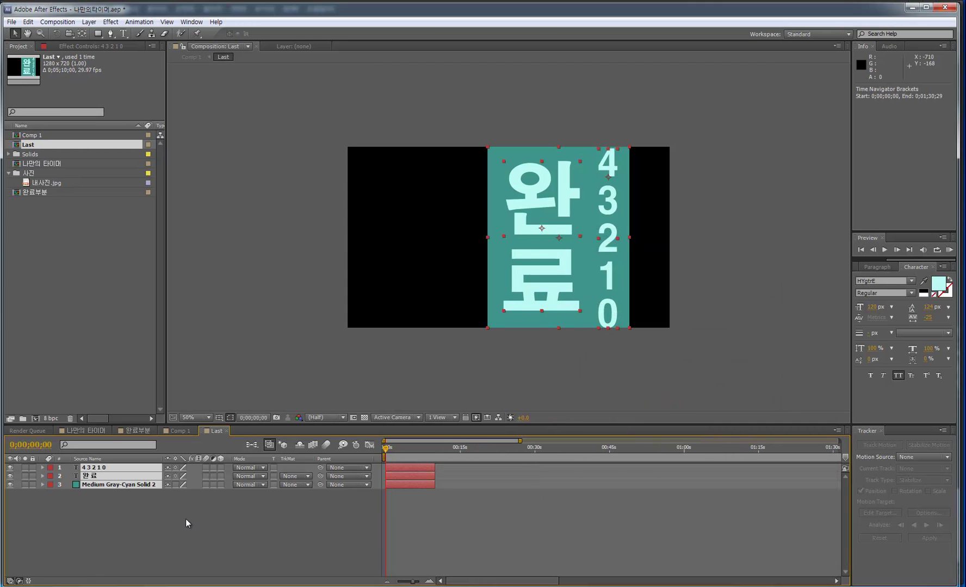
pyautogui.moveTo(436, 484); pyautogui.dragTo(844, 484)
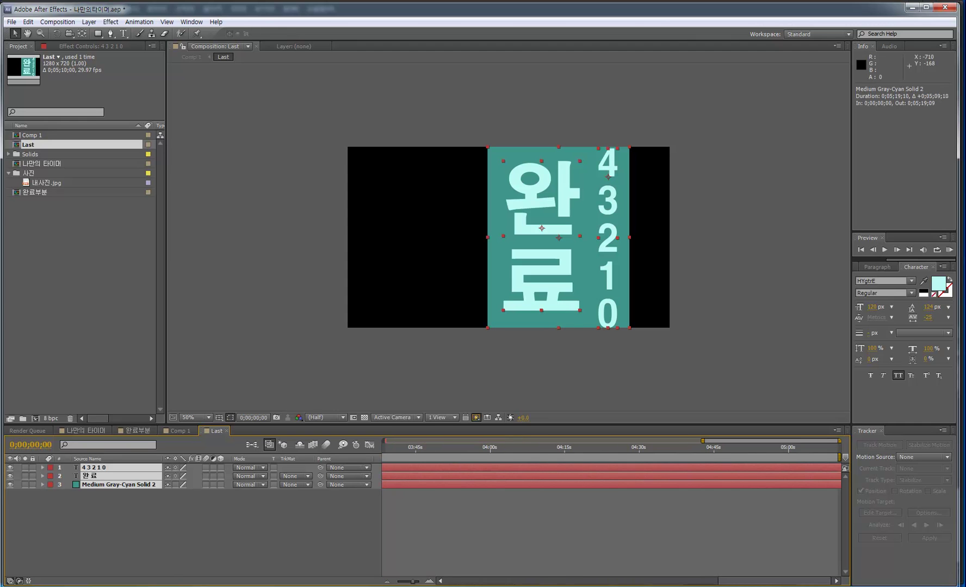
pyautogui.click(177, 431)
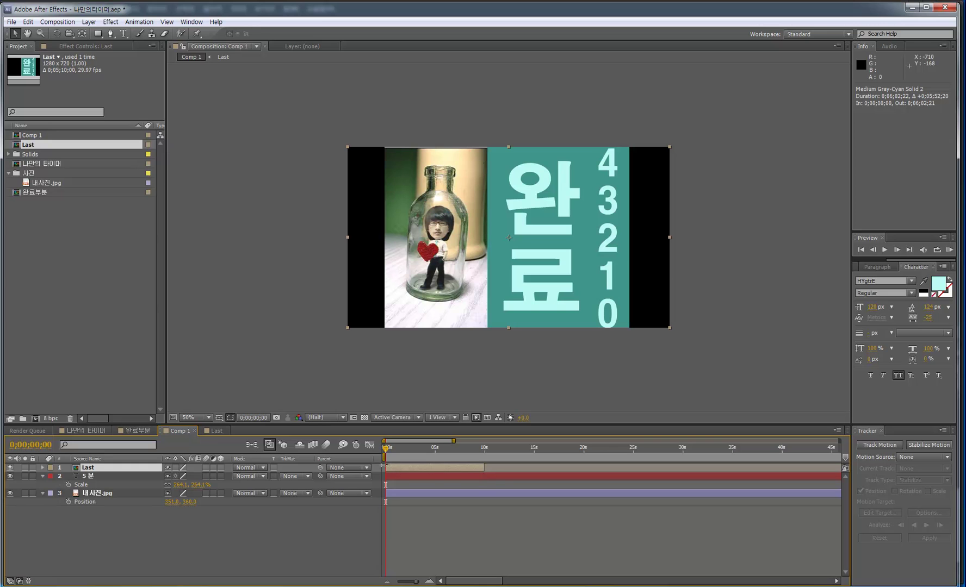
pyautogui.moveTo(483, 467); pyautogui.dragTo(903, 471)
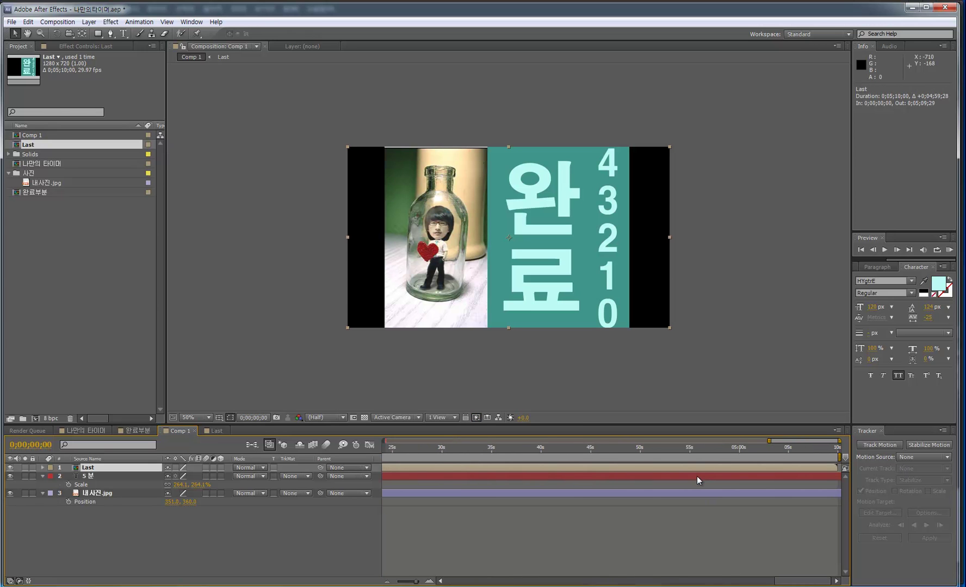
# Place the current time in Comp 1 near the five-minute mark, at 0;04;59;28
pyautogui.click(664, 449)
pyautogui.moveTo(217, 444); pyautogui.dragTo(745, 469)
pyautogui.scroll(-3, 678, 514)
pyautogui.scroll(6, 660, 513)
pyautogui.scroll(-6, 658, 514)
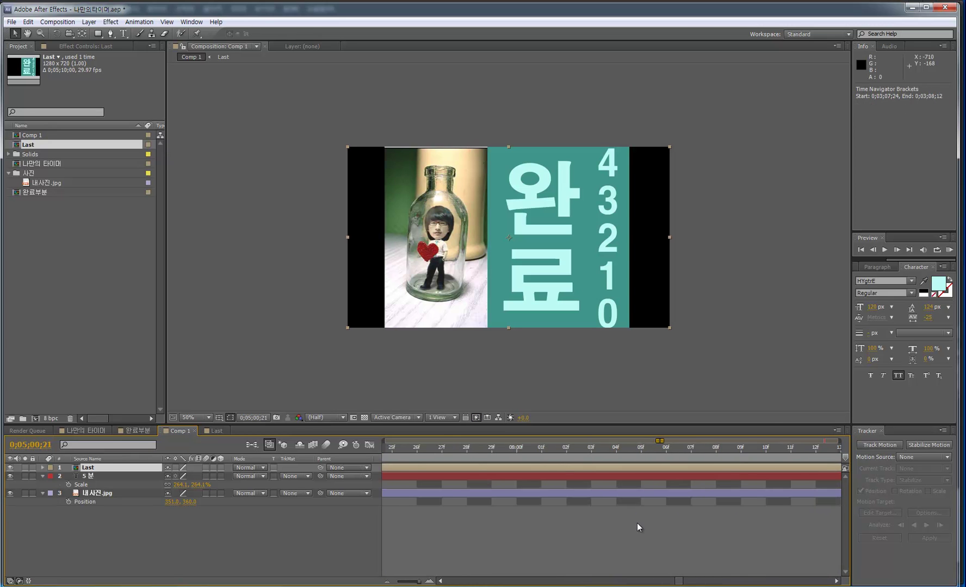
pyautogui.moveTo(825, 449); pyautogui.dragTo(825, 458)
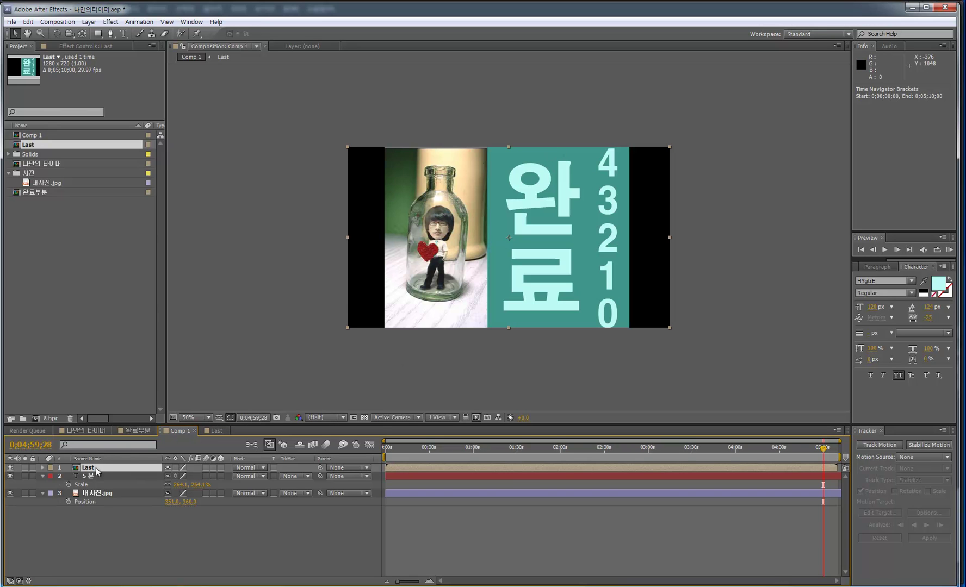
# Add a full-frame rectangular mask to the Last layer and select the mask
pyautogui.doubleClick(98, 33)
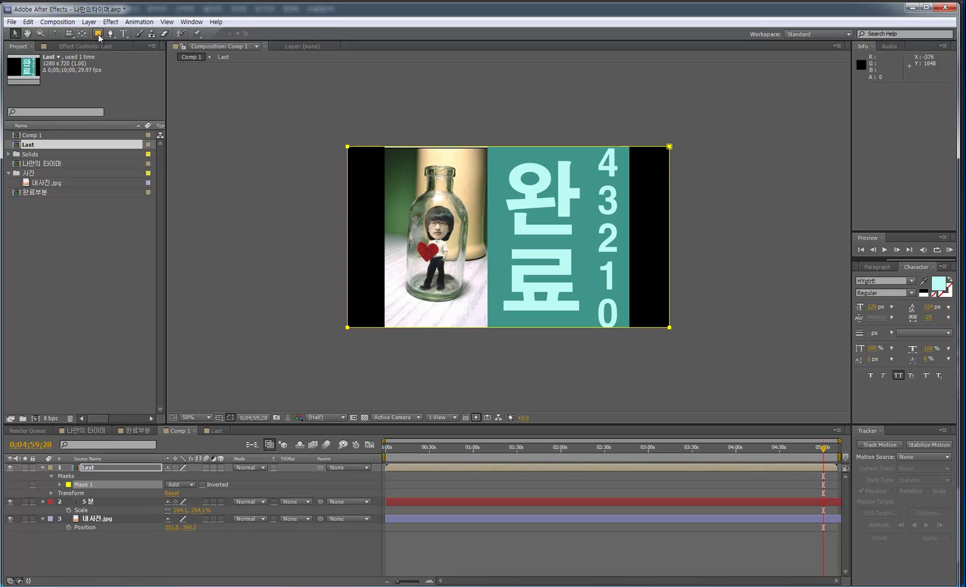
pyautogui.click(93, 473)
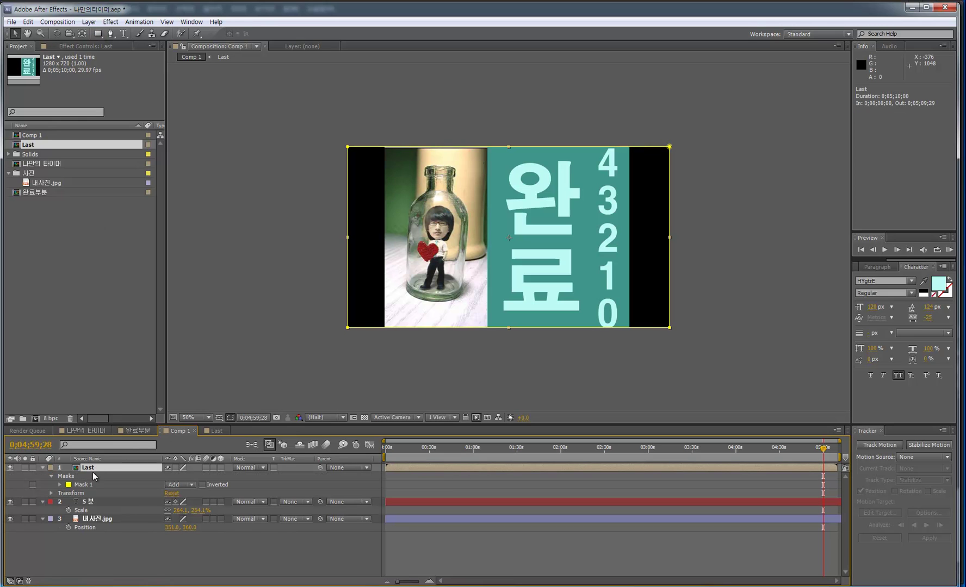
pyautogui.click(90, 486)
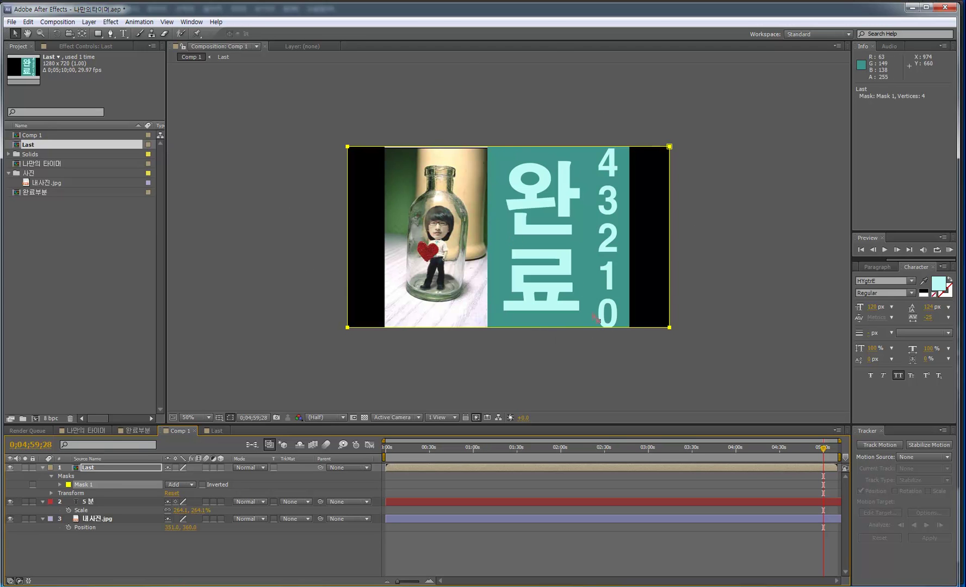
# Review the finished mask reveal in the 완료부분 and 나만의 타이머 compositions and return to Comp 1
pyautogui.click(136, 431)
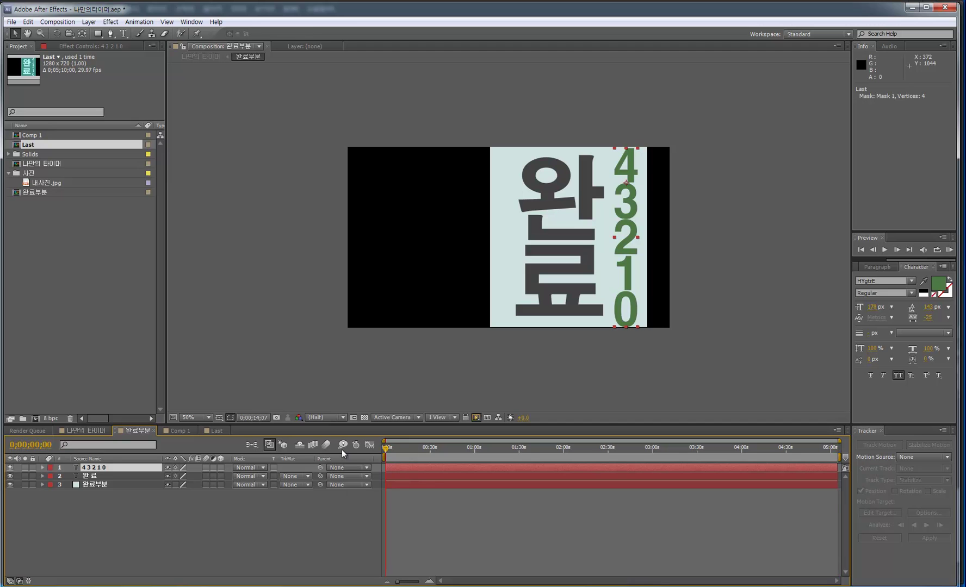
pyautogui.click(87, 430)
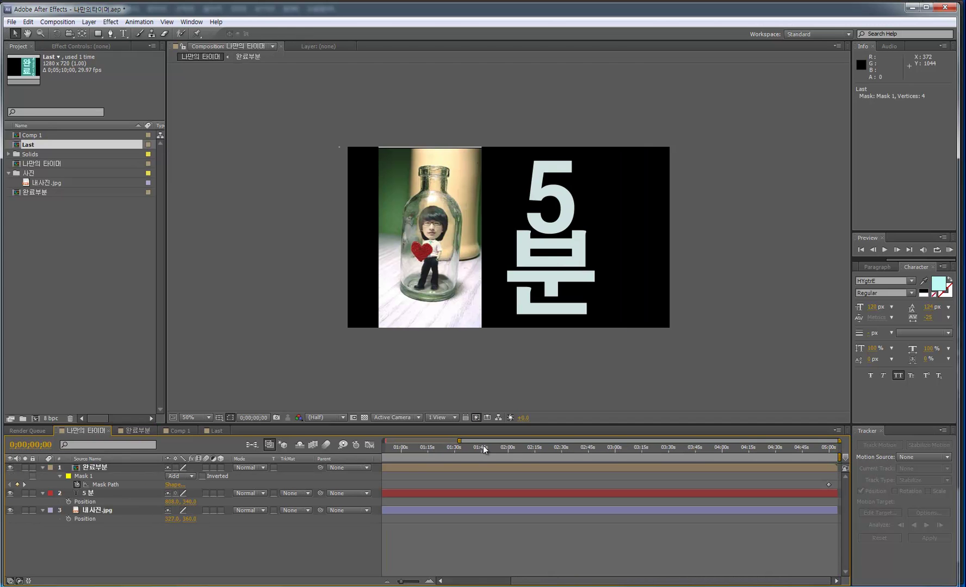
pyautogui.moveTo(390, 449); pyautogui.dragTo(838, 448)
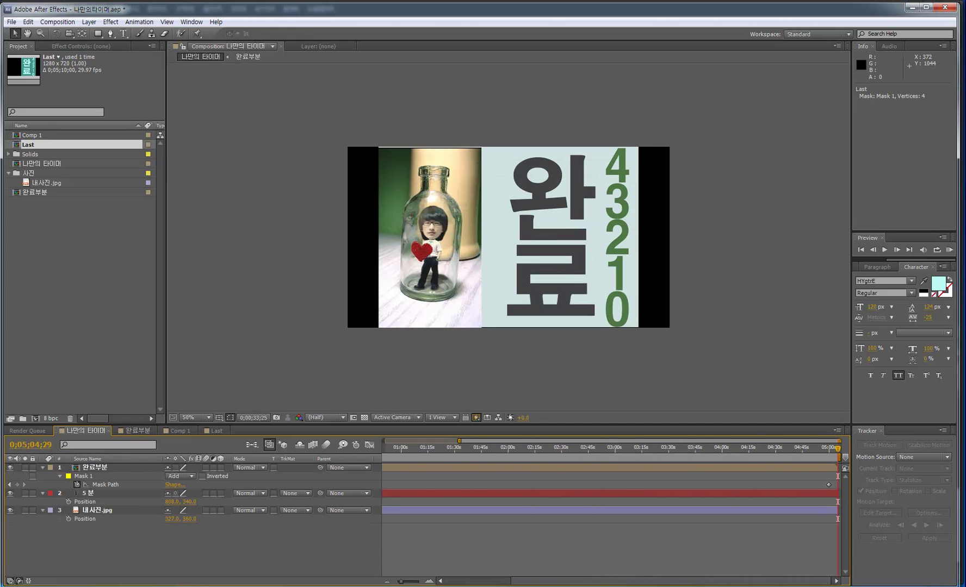
pyautogui.moveTo(701, 448); pyautogui.dragTo(829, 462)
pyautogui.click(180, 430)
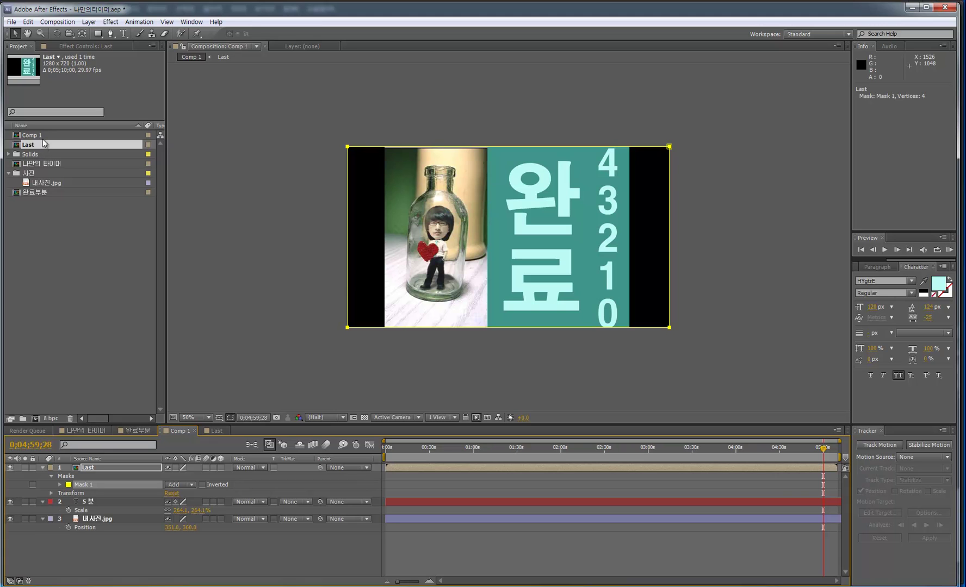
# Rename Comp 1 as Timer in the project and select the mask on its Last layer
pyautogui.moveTo(43, 135); pyautogui.dragTo(326, 161)
pyautogui.press('Return')
pyautogui.write('Timer')
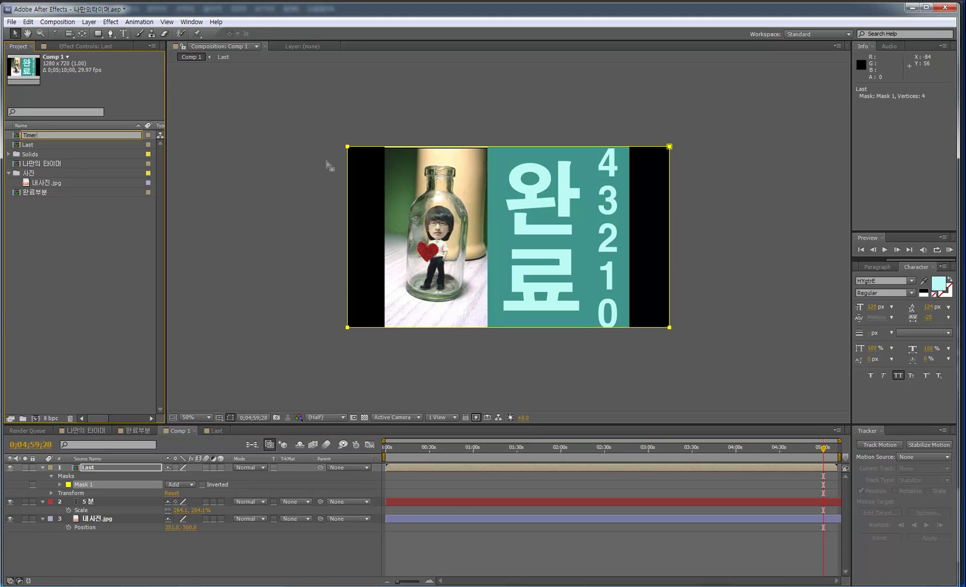
pyautogui.click(133, 265)
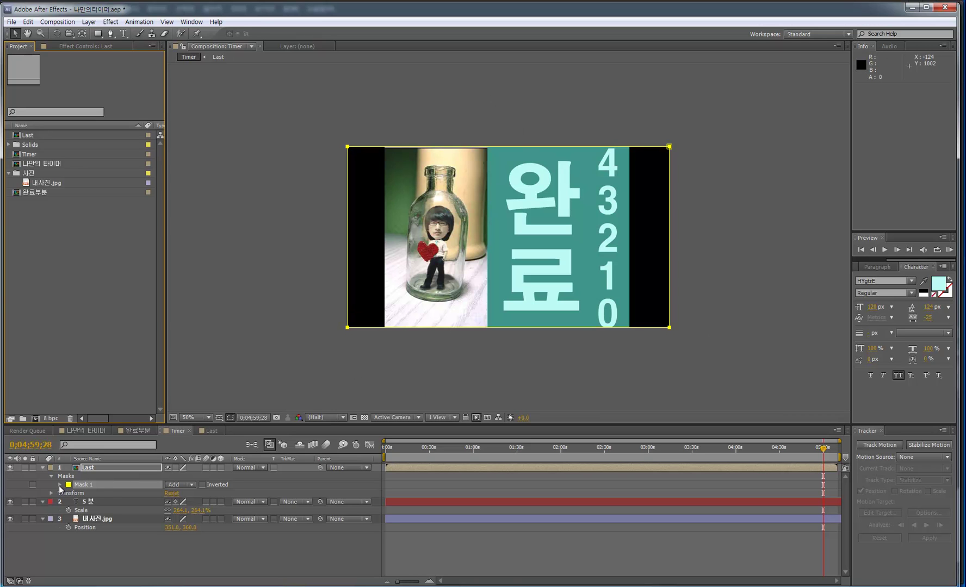
pyautogui.click(90, 486)
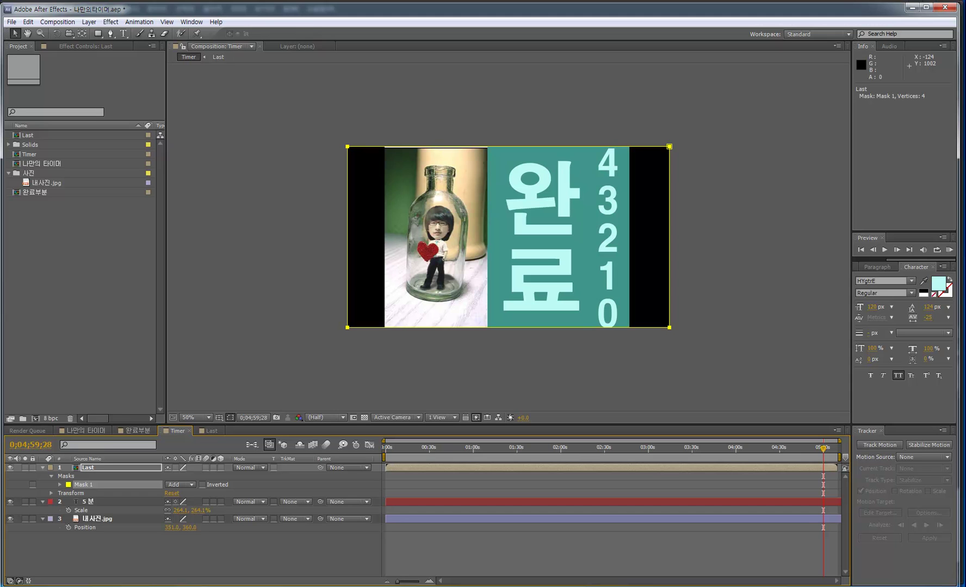
# Set a Mask Path keyframe on Mask 1 of the Last layer at 0;04;59;28
pyautogui.moveTo(76, 492)
pyautogui.mouseDown()
pyautogui.moveTo(121, 493)
pyautogui.moveTo(90, 476)
pyautogui.moveTo(82, 492)
pyautogui.moveTo(70, 479)
pyautogui.moveTo(60, 499)
pyautogui.mouseUp()
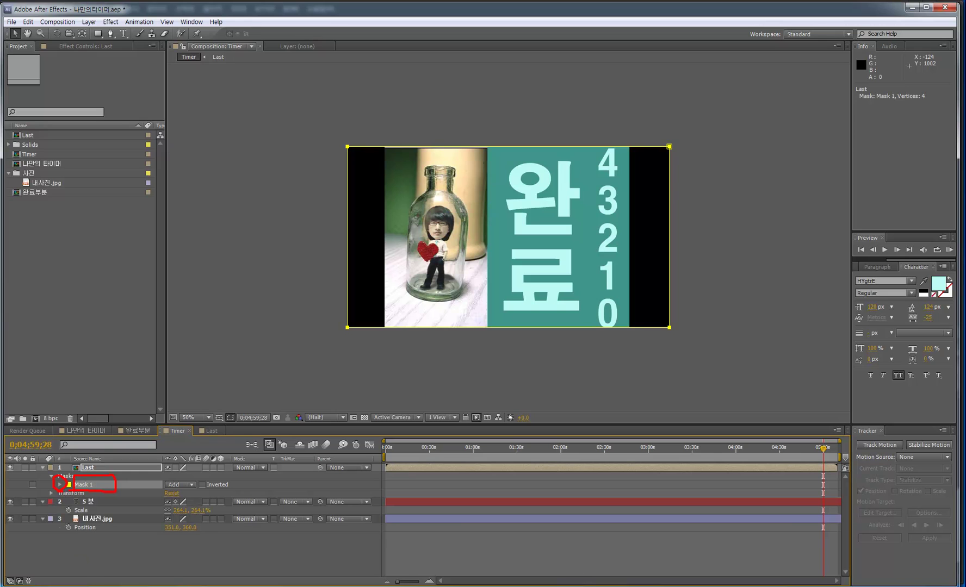
pyautogui.click(60, 484)
pyautogui.click(101, 493)
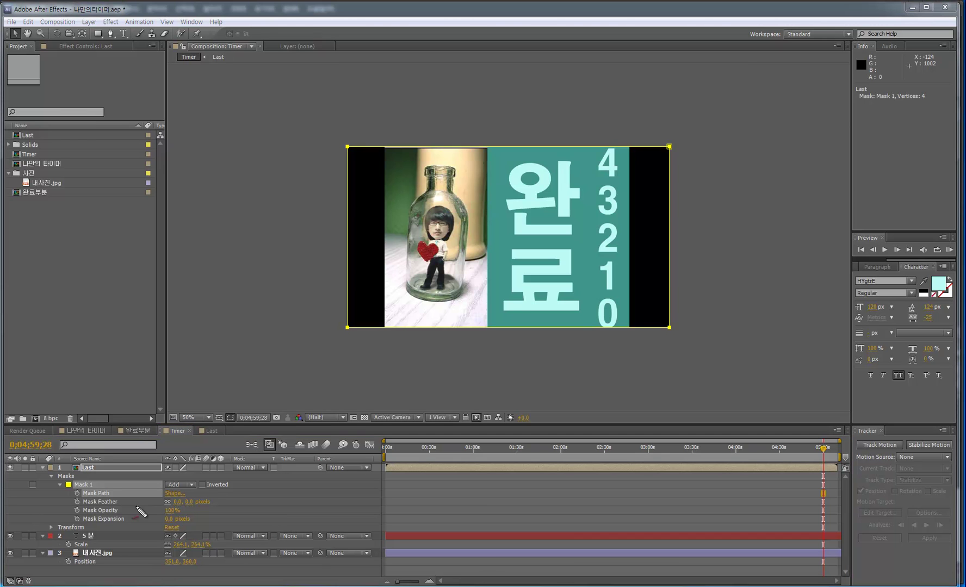
pyautogui.moveTo(76, 496)
pyautogui.mouseDown()
pyautogui.moveTo(116, 489)
pyautogui.moveTo(70, 489)
pyautogui.moveTo(81, 497)
pyautogui.mouseUp()
pyautogui.moveTo(824, 447)
pyautogui.mouseDown()
pyautogui.moveTo(829, 559)
pyautogui.moveTo(819, 440)
pyautogui.moveTo(824, 547)
pyautogui.mouseUp()
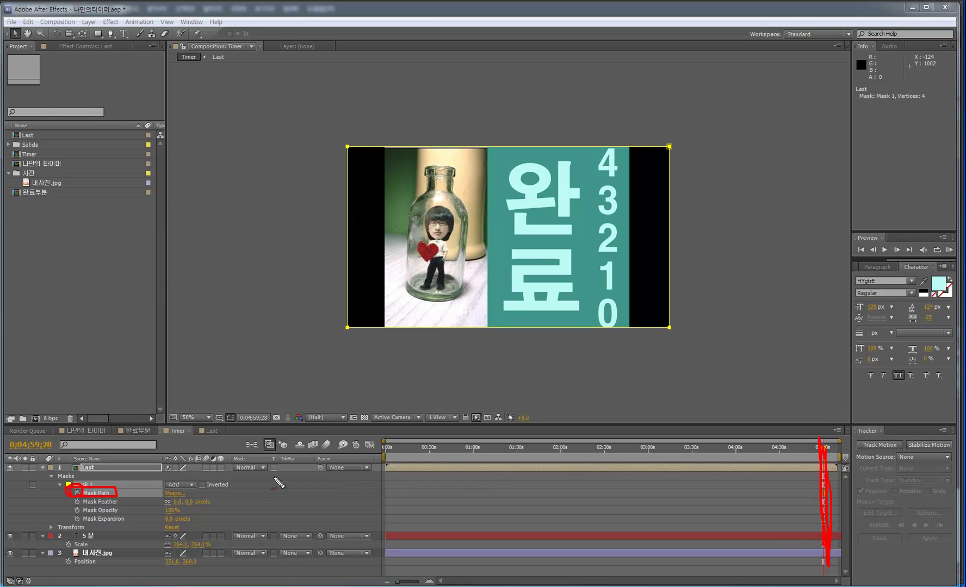
pyautogui.moveTo(400, 318)
pyautogui.mouseDown()
pyautogui.moveTo(383, 215)
pyautogui.moveTo(541, 327)
pyautogui.moveTo(426, 313)
pyautogui.mouseUp()
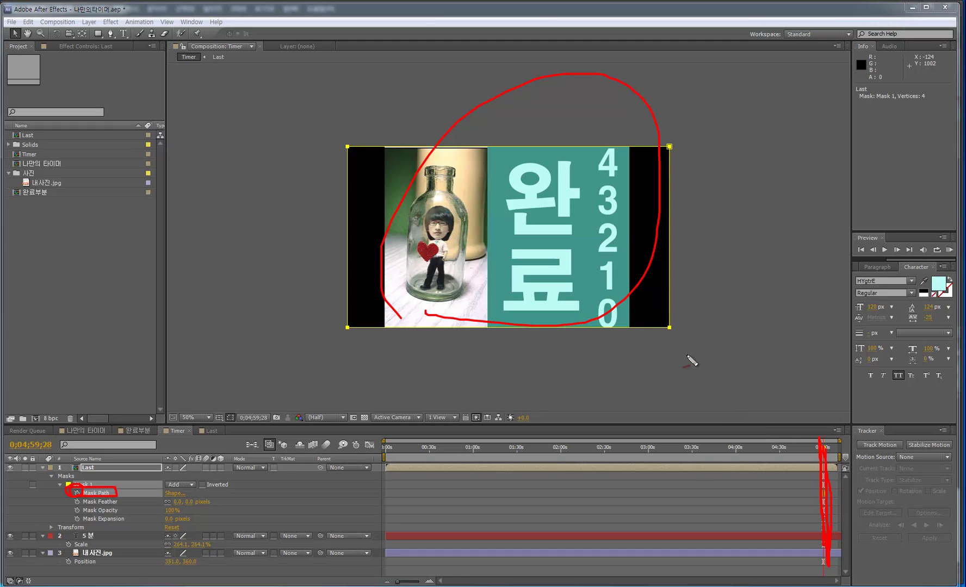
pyautogui.press('Escape')
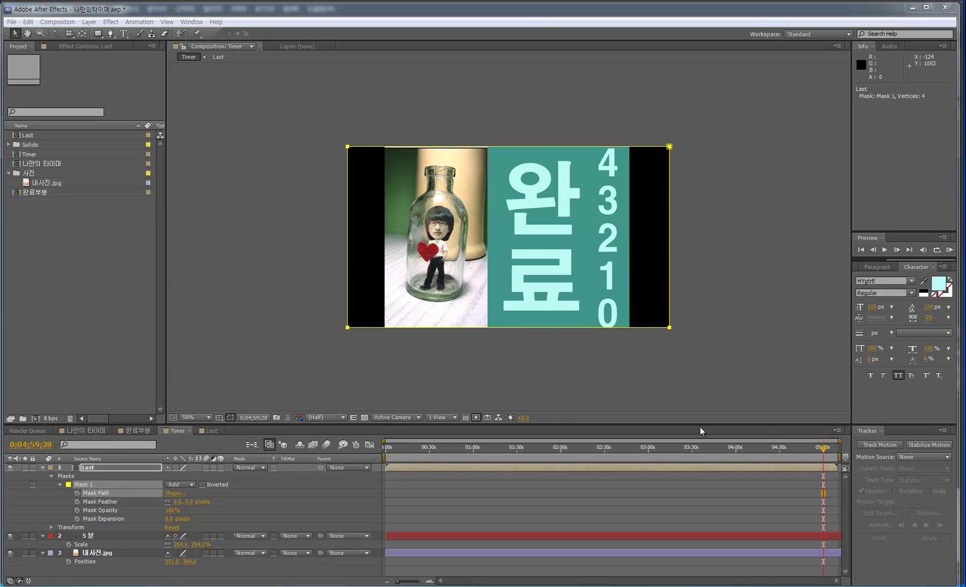
pyautogui.click(823, 493)
pyautogui.click(77, 493)
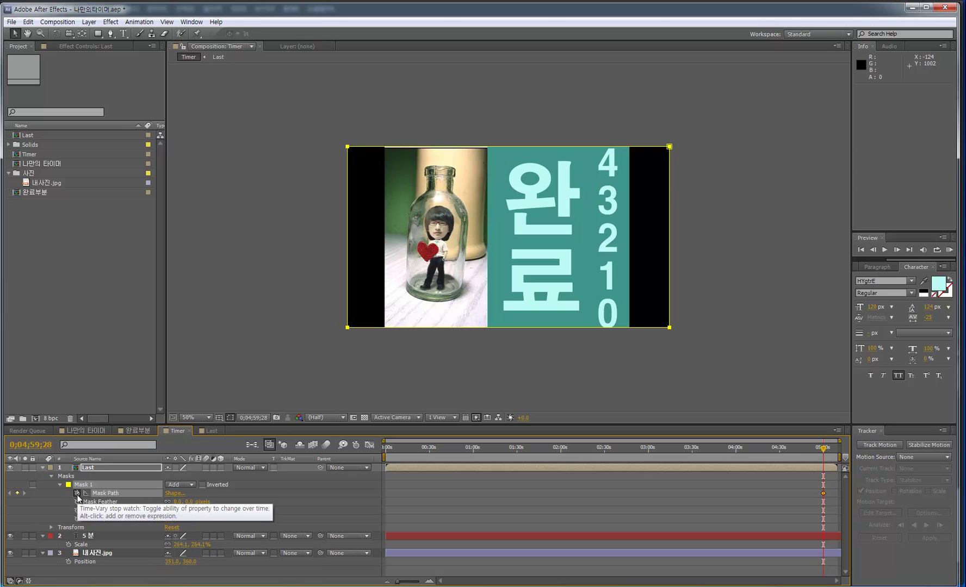
# At 0;00;00;00, collapse Mask 1 by moving its bottom edge up to the frame's top edge, and scrub through the timeline to preview the reveal
pyautogui.click(815, 449)
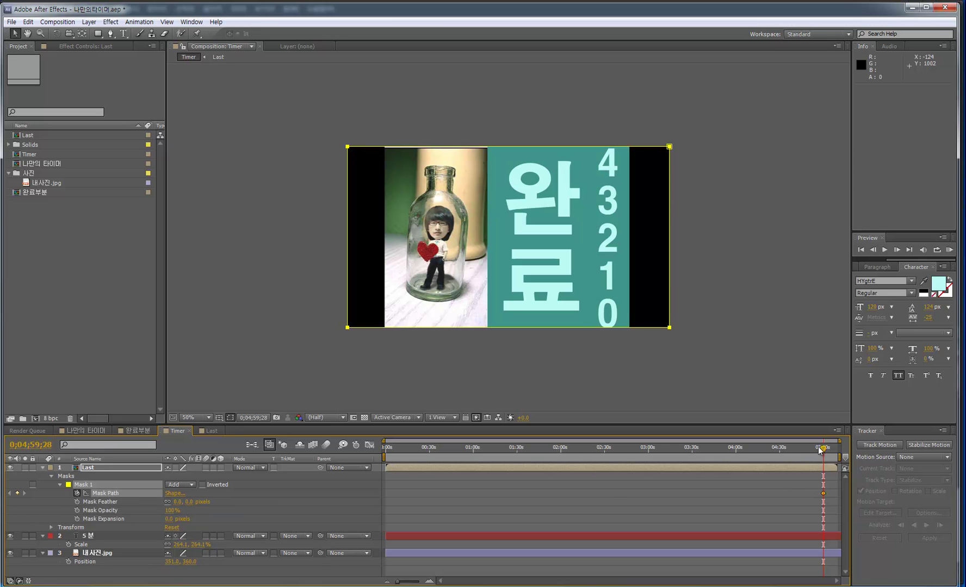
pyautogui.moveTo(816, 450); pyautogui.dragTo(358, 459)
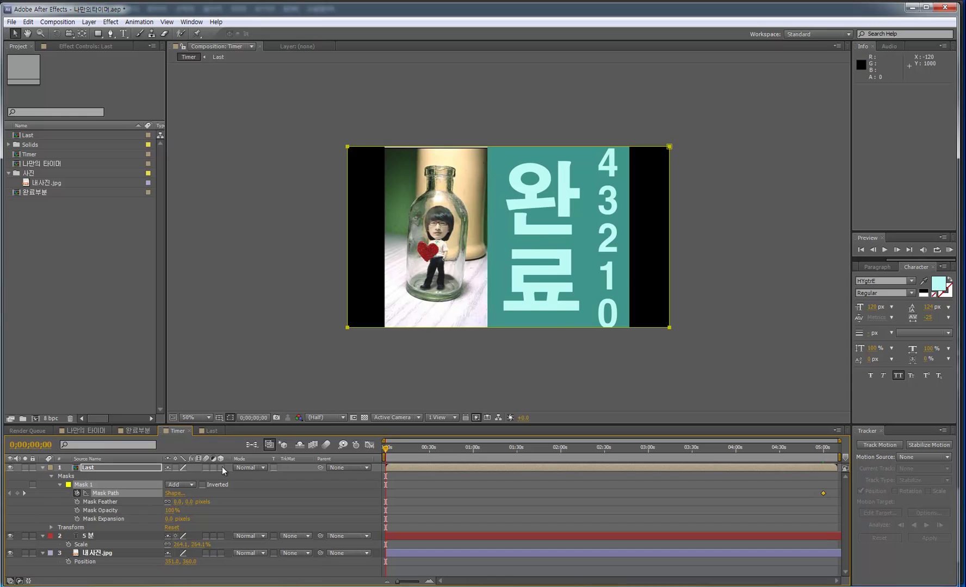
pyautogui.click(101, 499)
pyautogui.click(121, 492)
pyautogui.moveTo(730, 376); pyautogui.dragTo(299, 296)
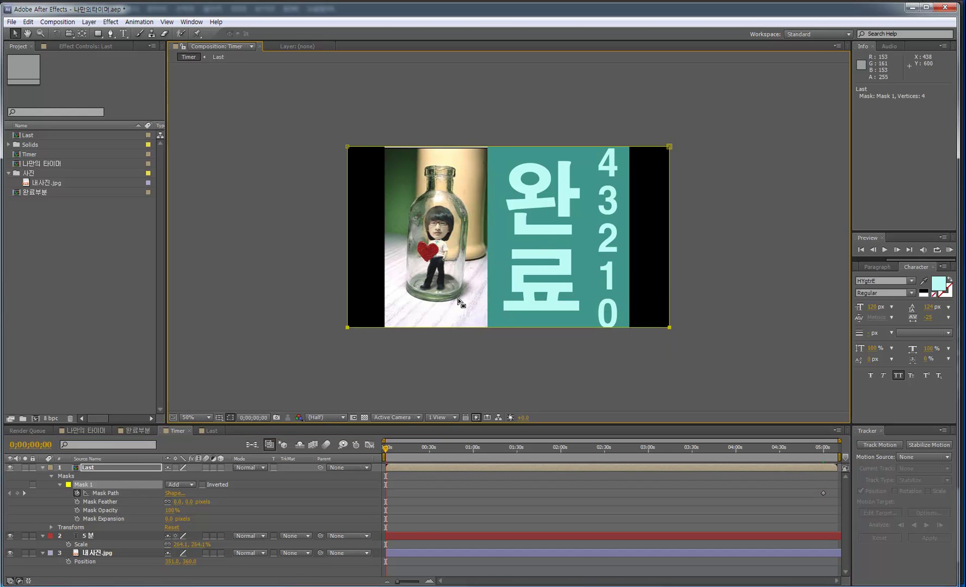
pyautogui.moveTo(724, 377); pyautogui.dragTo(186, 281)
pyautogui.click(669, 328)
pyautogui.moveTo(670, 329); pyautogui.dragTo(674, 146)
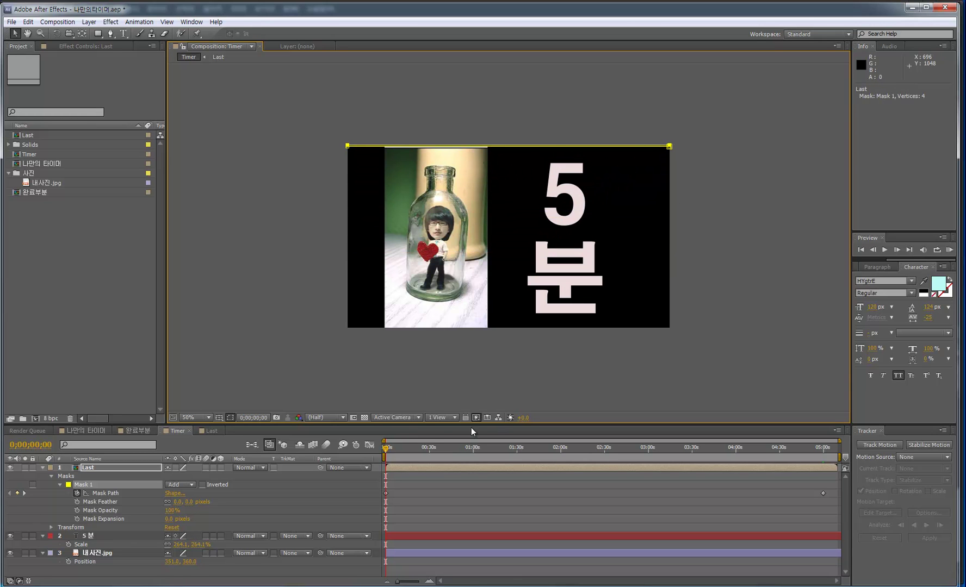
pyautogui.moveTo(386, 451); pyautogui.dragTo(202, 452)
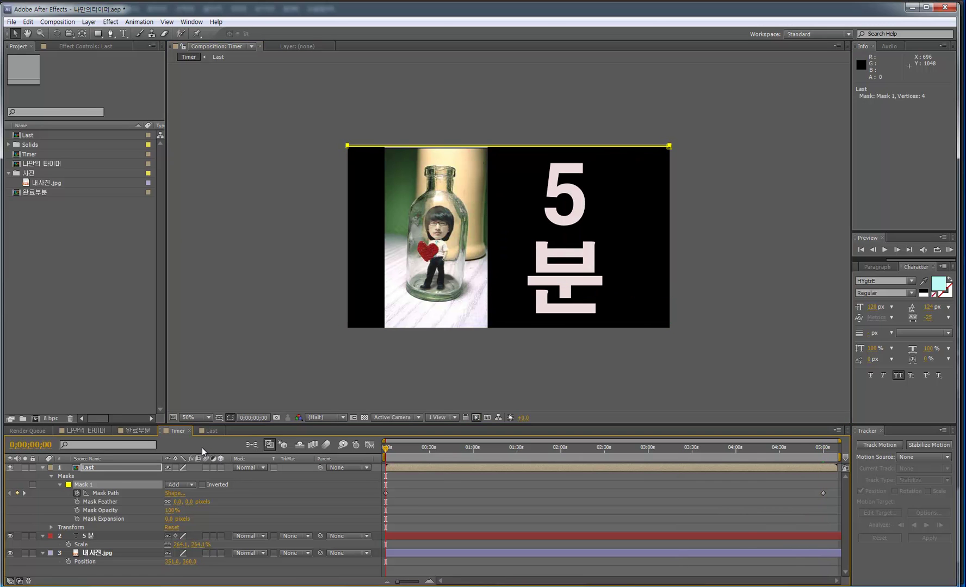
pyautogui.moveTo(387, 451); pyautogui.dragTo(837, 465)
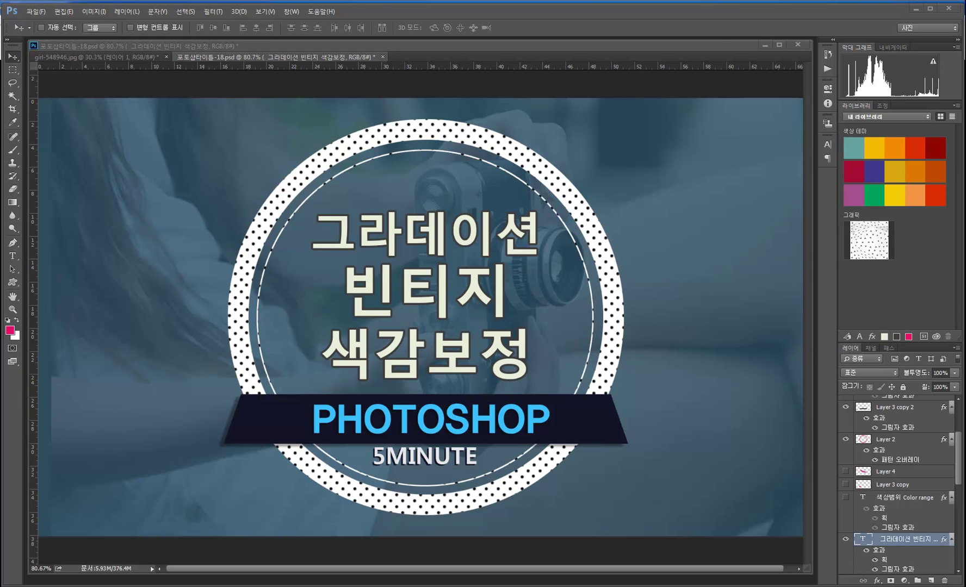
# Switch to the girl-548946.jpg photo in Photoshop, fit it in view and show 레이어 1 to examine the existing gradient effect
pyautogui.click(107, 57)
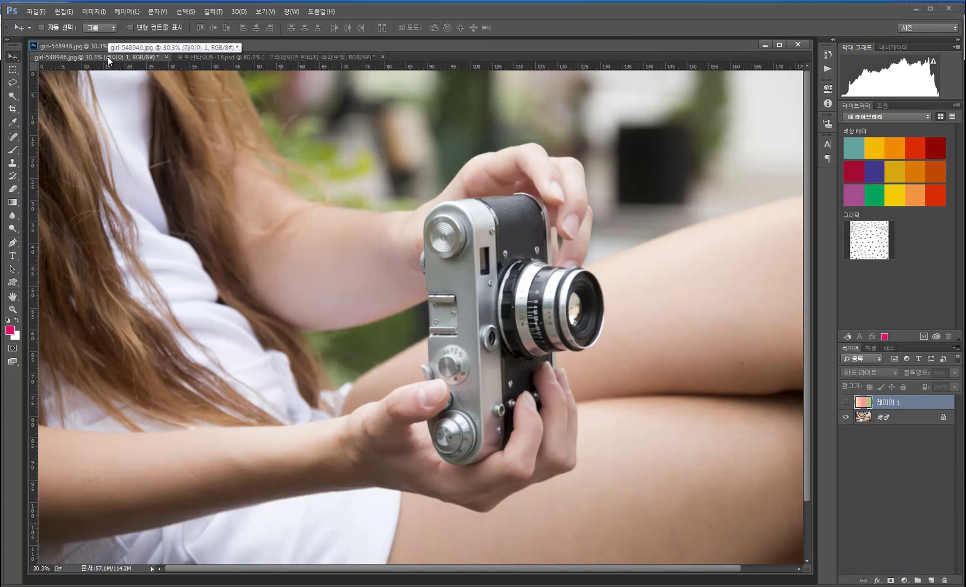
pyautogui.scroll(-1, 379, 215)
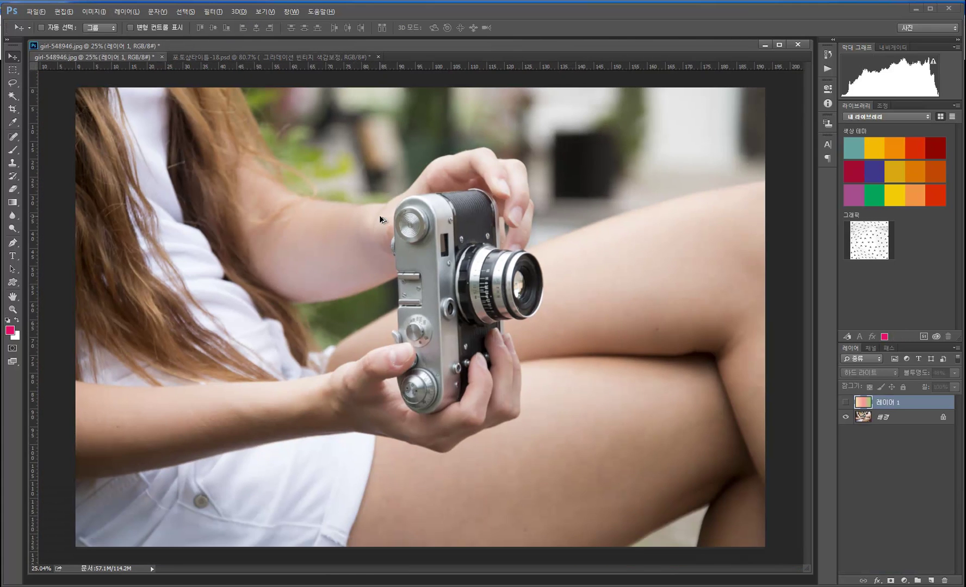
pyautogui.press('alt')
pyautogui.click(846, 403)
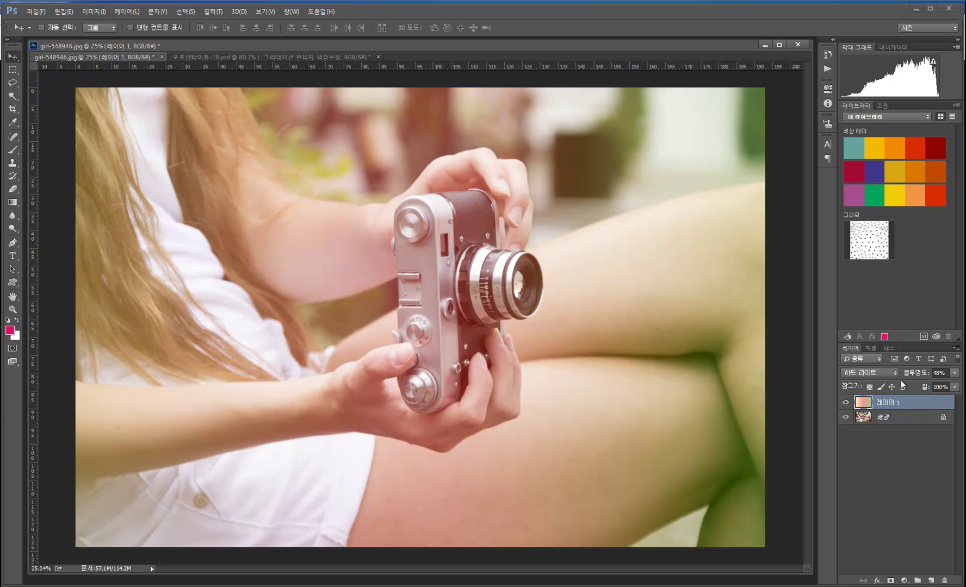
# Replace the gradient layer 레이어 1 with a duplicate of the background layer set to 하드 라이트 blending
pyautogui.press('Delete')
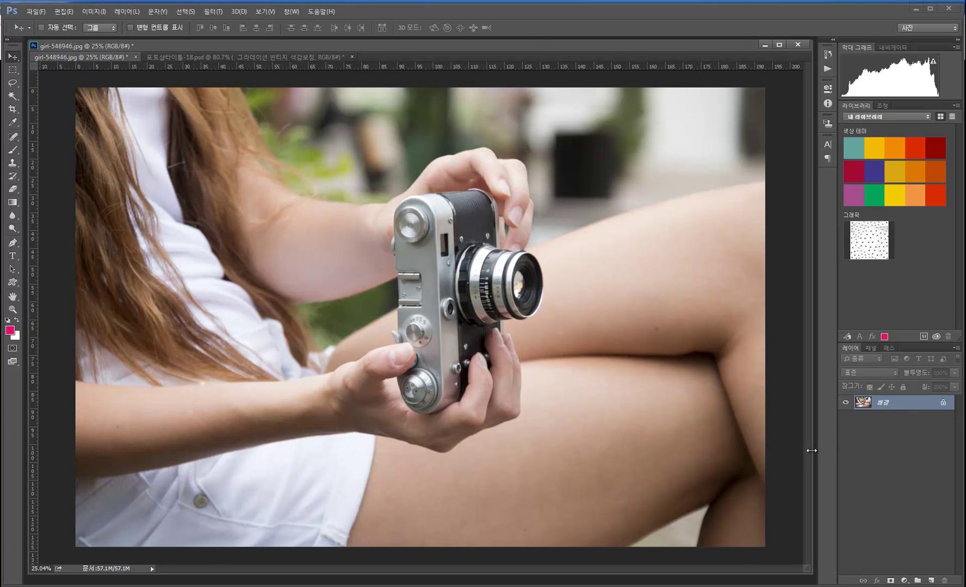
pyautogui.hotkey('ctrl', 'j')
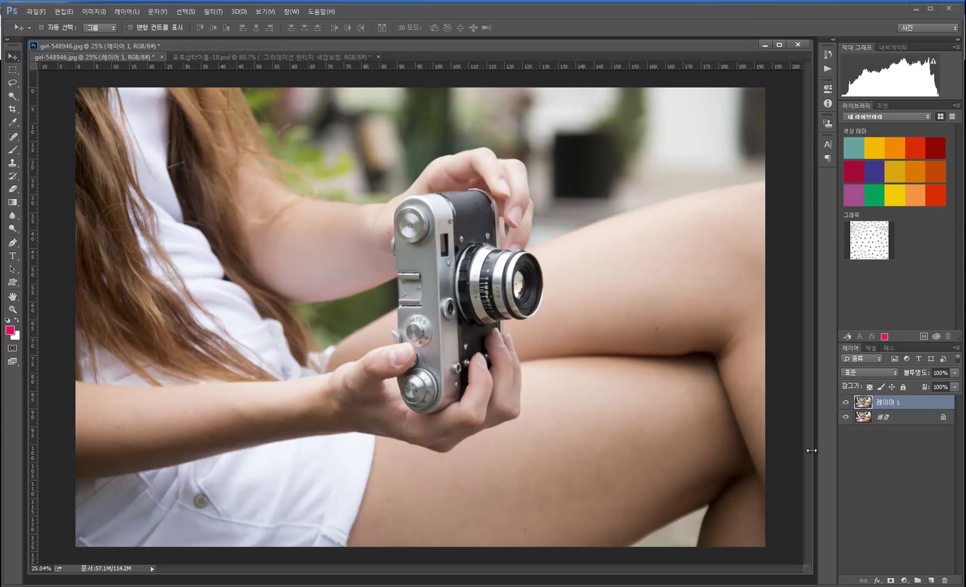
pyautogui.click(886, 374)
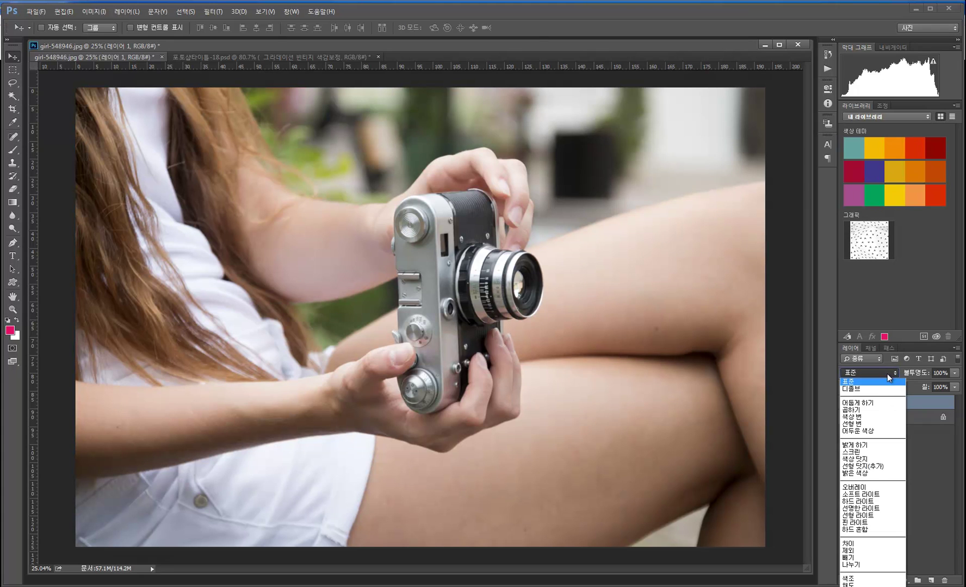
pyautogui.click(870, 501)
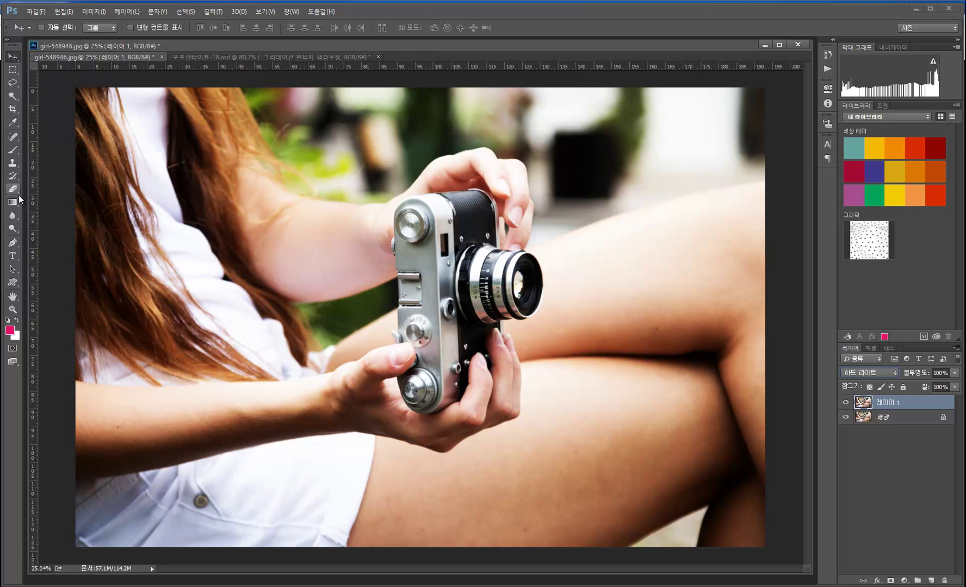
# Activate the Gradient tool and open its preset picker
pyautogui.press('ctrl')
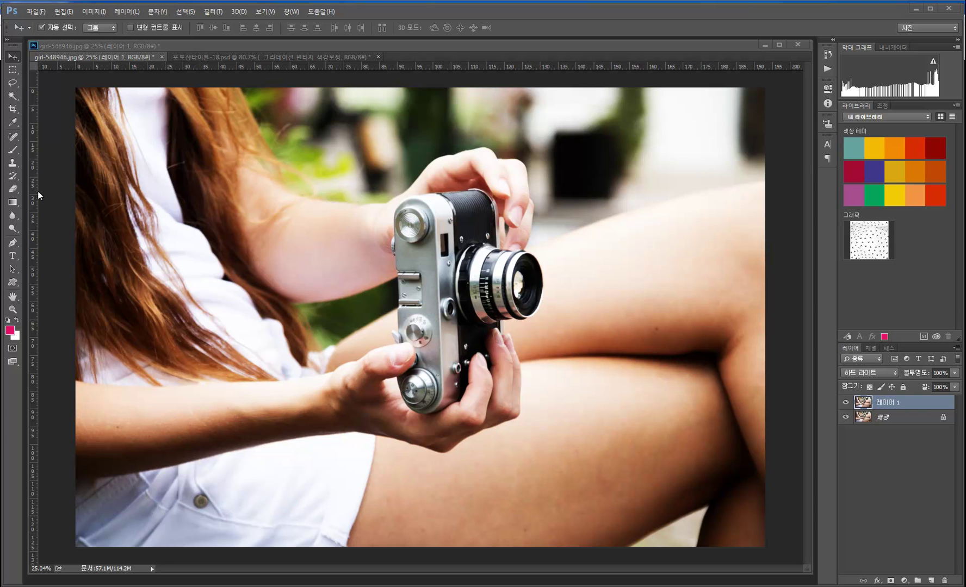
pyautogui.click(12, 203)
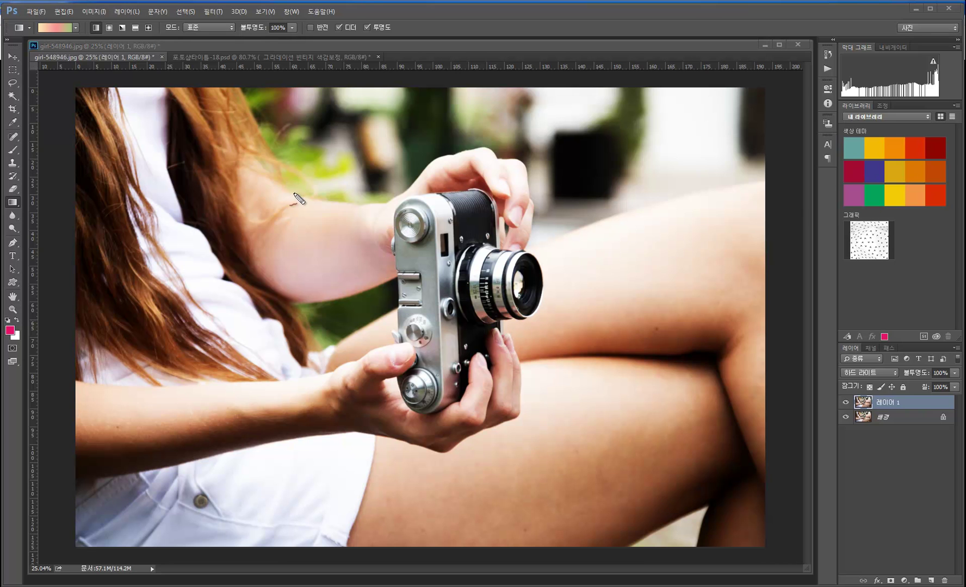
pyautogui.moveTo(35, 23); pyautogui.dragTo(76, 28)
pyautogui.click(77, 27)
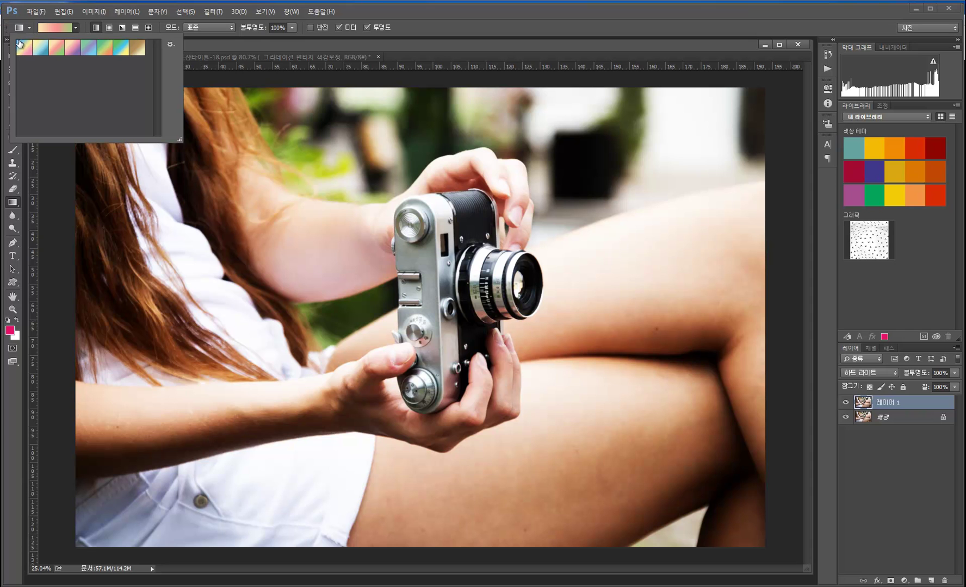
# Try replacing the gradient presets with the 색상 하모니 1 set and another preset set
pyautogui.click(170, 44)
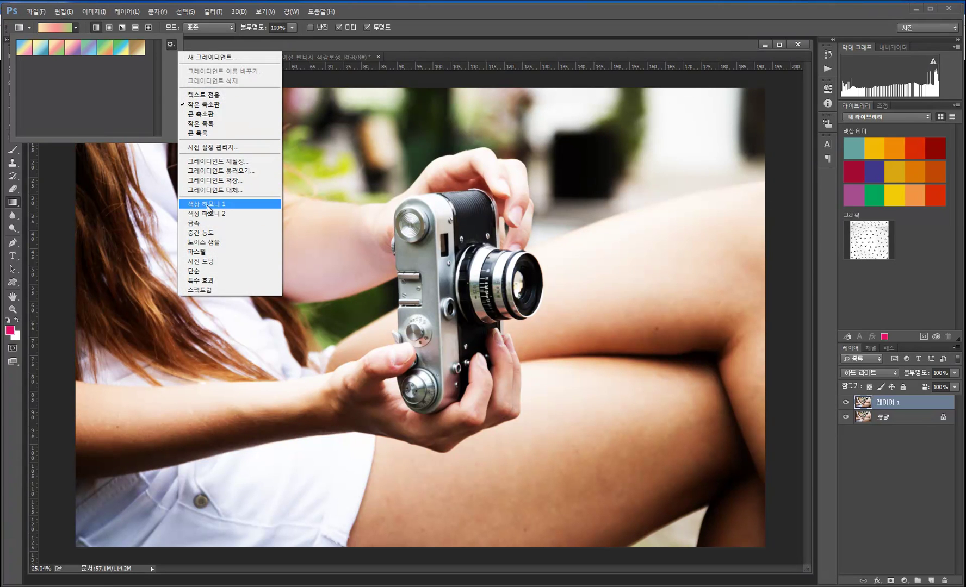
pyautogui.click(207, 204)
pyautogui.press('Return')
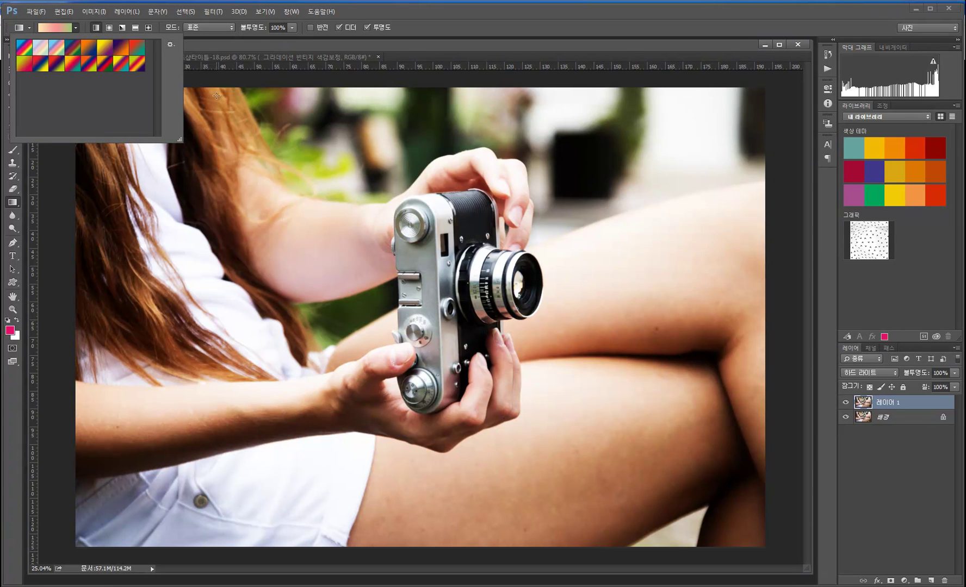
pyautogui.click(169, 45)
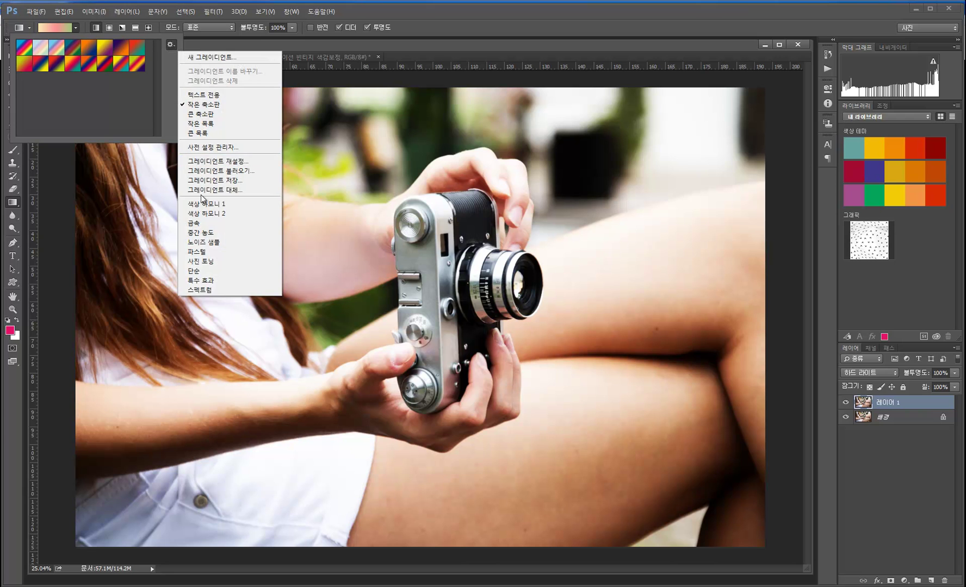
pyautogui.click(211, 253)
pyautogui.click(607, 260)
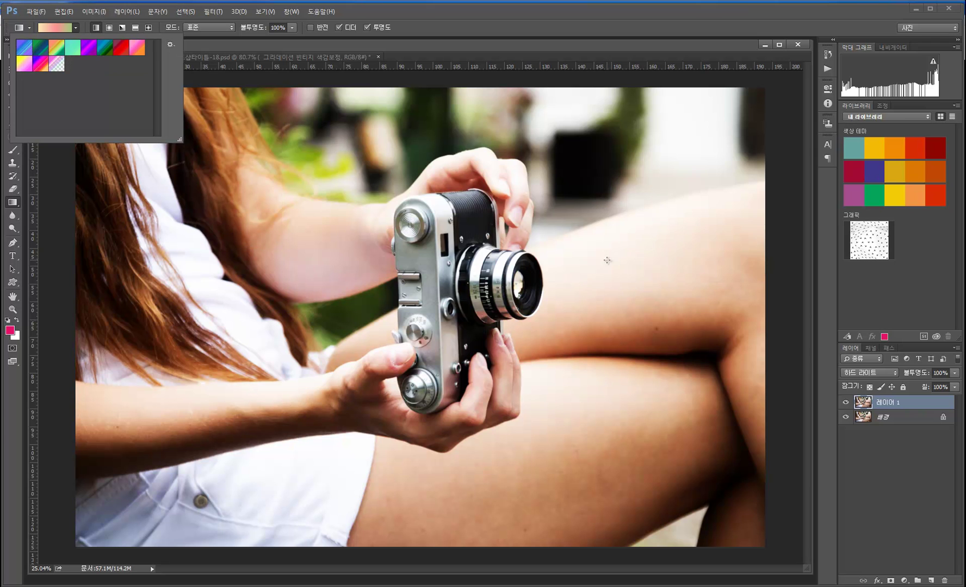
# Replace the current gradient presets with the 파스텔 set
pyautogui.click(171, 44)
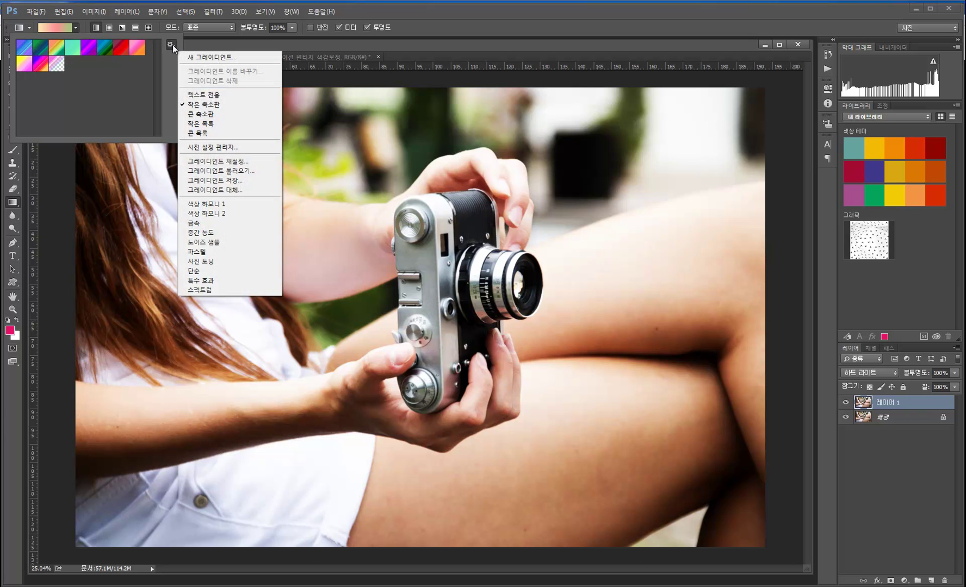
pyautogui.click(206, 253)
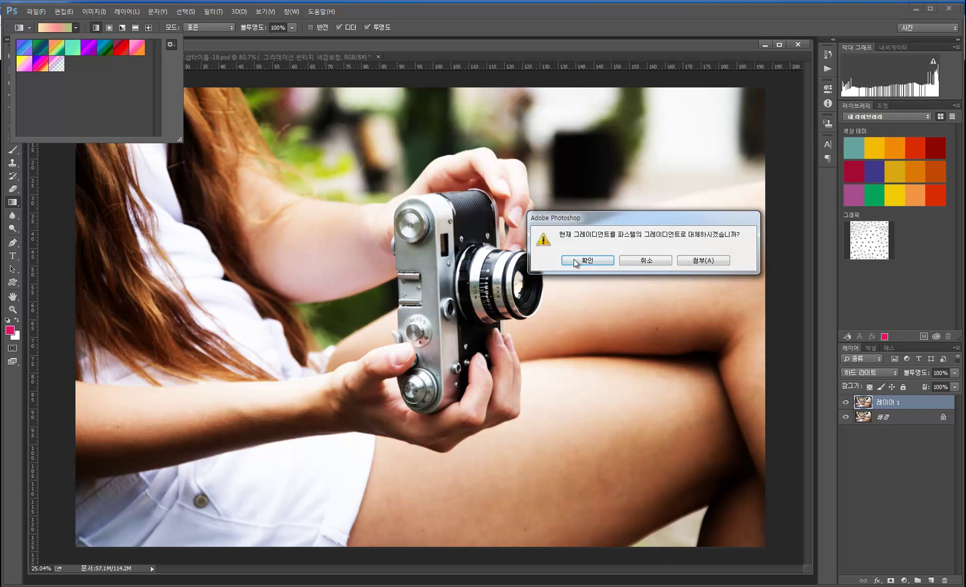
pyautogui.click(578, 260)
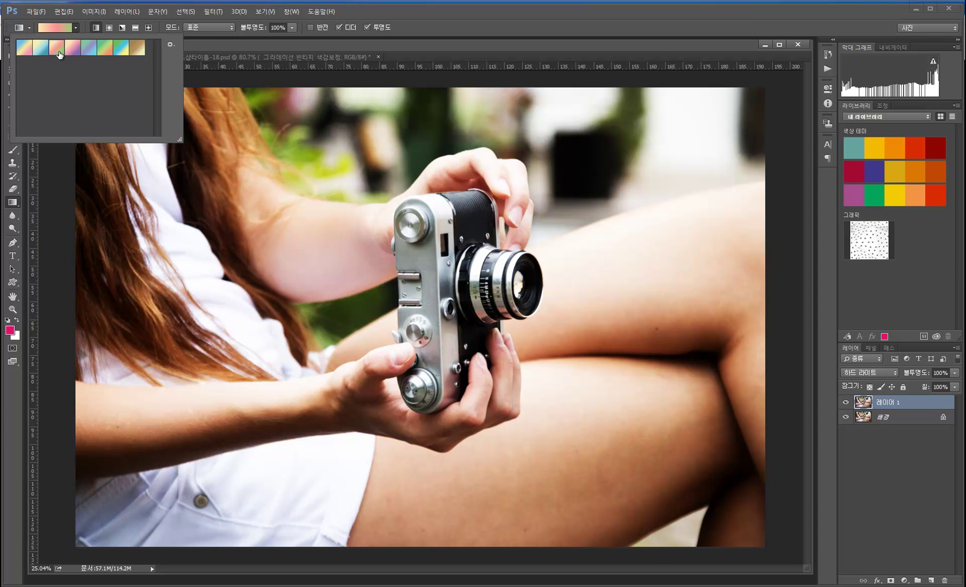
# Fill 레이어 1 with the yellow-pink-green pastel gradient horizontally across the whole photo and lower the layer's opacity to 51%
pyautogui.doubleClick(59, 55)
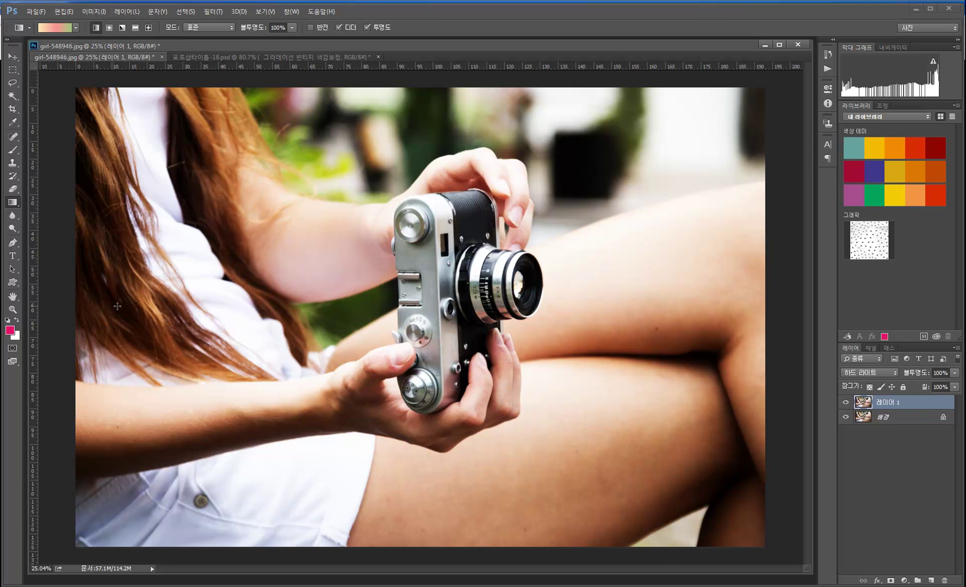
pyautogui.moveTo(72, 275); pyautogui.dragTo(781, 279)
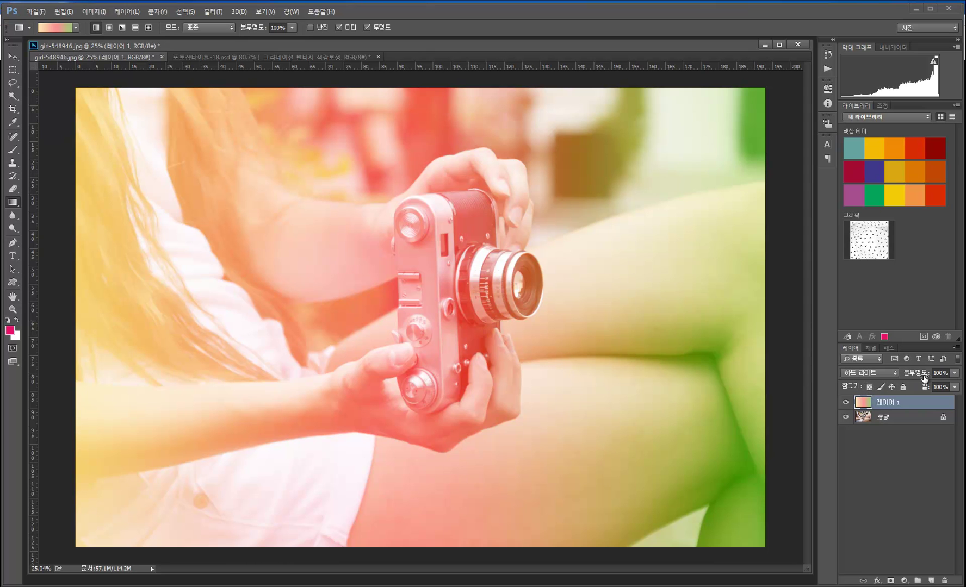
pyautogui.click(956, 379)
pyautogui.moveTo(956, 385); pyautogui.dragTo(928, 386)
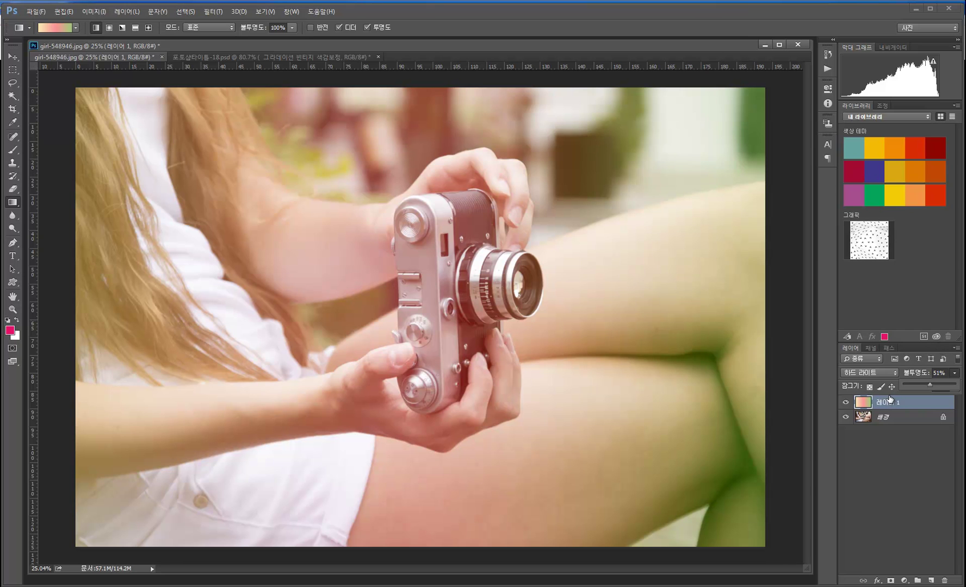
# Refill 레이어 1 with the green-to-orange pastel gradient drawn from the photo's left edge to its right edge
pyautogui.click(76, 27)
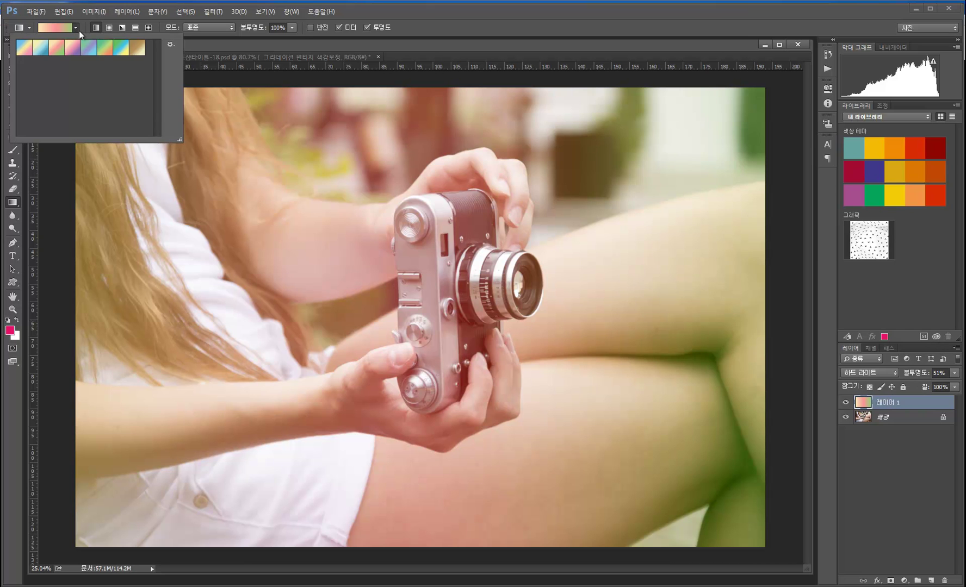
pyautogui.doubleClick(102, 51)
pyautogui.moveTo(64, 259); pyautogui.dragTo(772, 259)
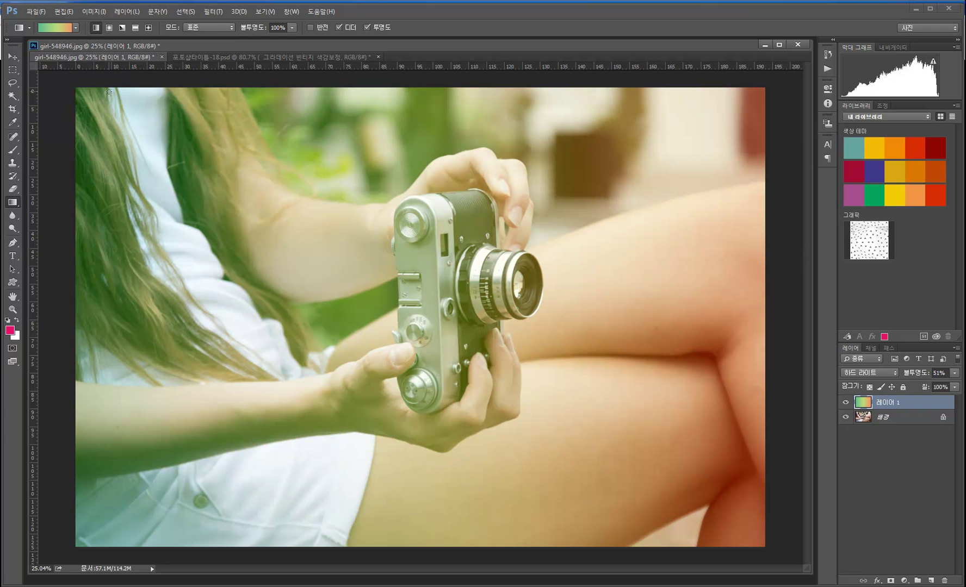
# Replace the current gradient presets with the 노이즈 샘플 set
pyautogui.click(76, 28)
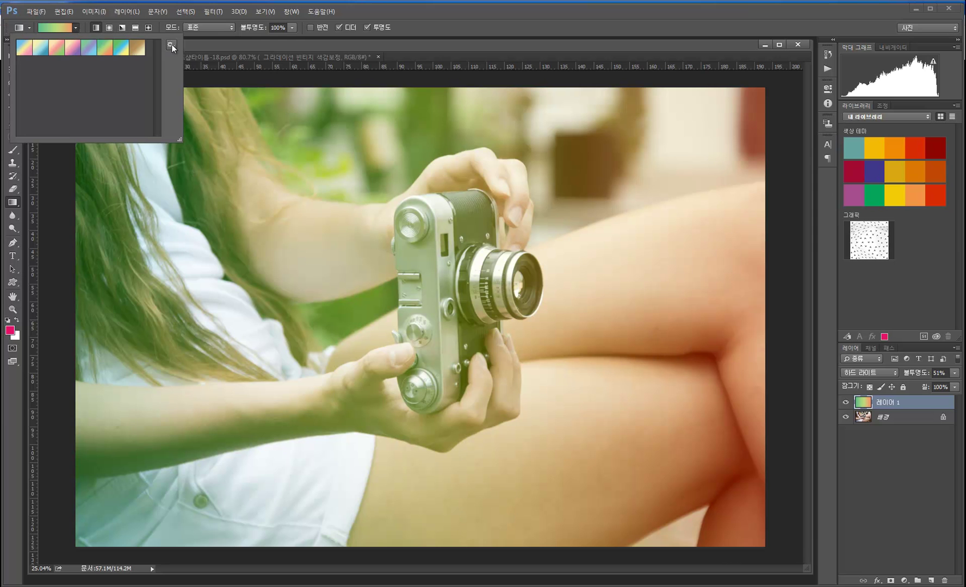
pyautogui.click(170, 44)
pyautogui.click(203, 243)
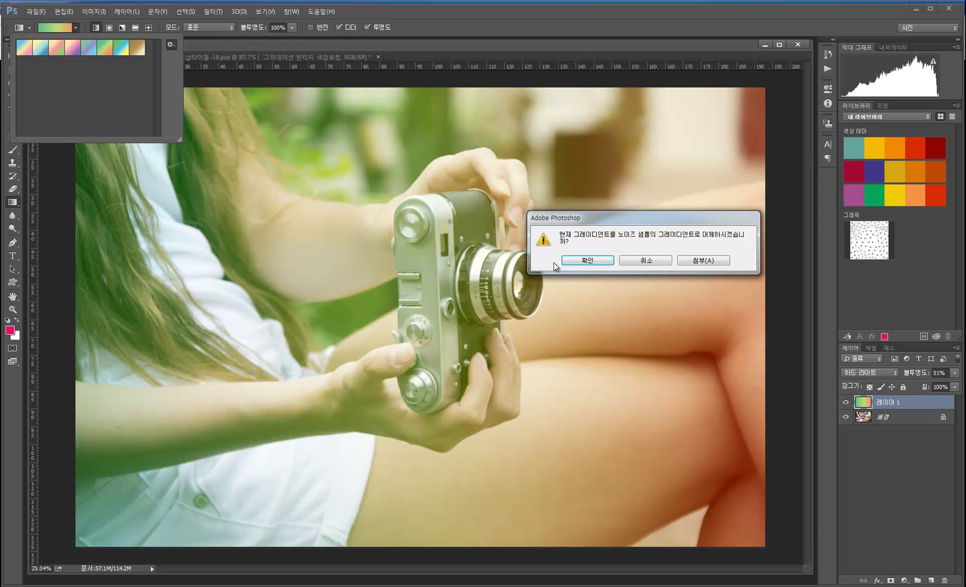
pyautogui.click(591, 263)
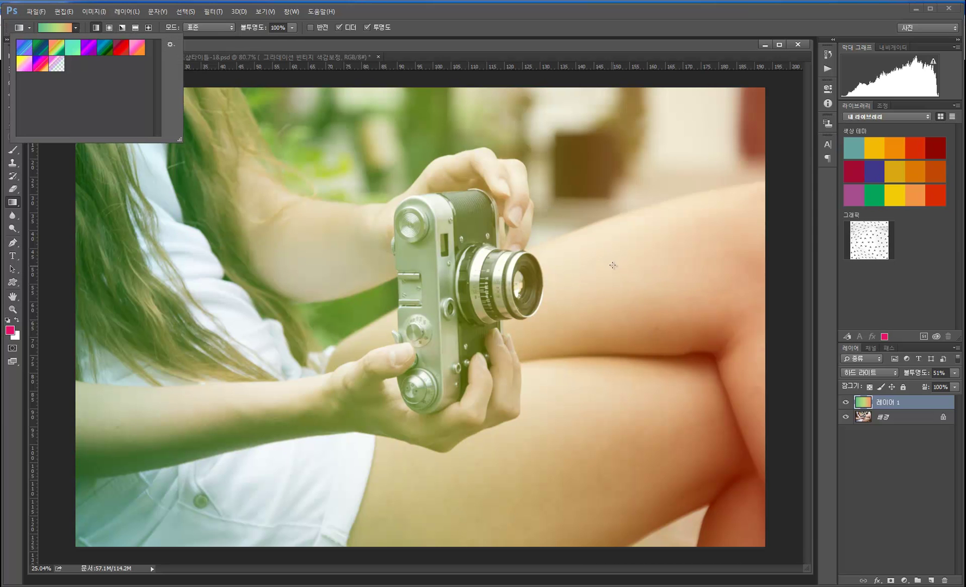
# Refill 레이어 1 horizontally across the photo with the red-yellow-green noise gradient and lower the layer's opacity to 35%
pyautogui.doubleClick(56, 48)
pyautogui.moveTo(68, 284); pyautogui.dragTo(777, 291)
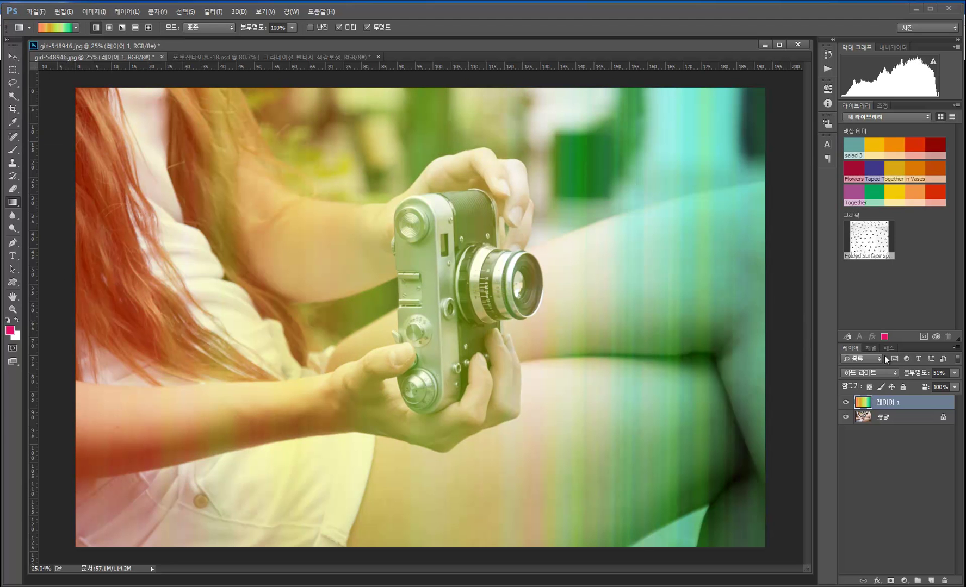
pyautogui.click(954, 374)
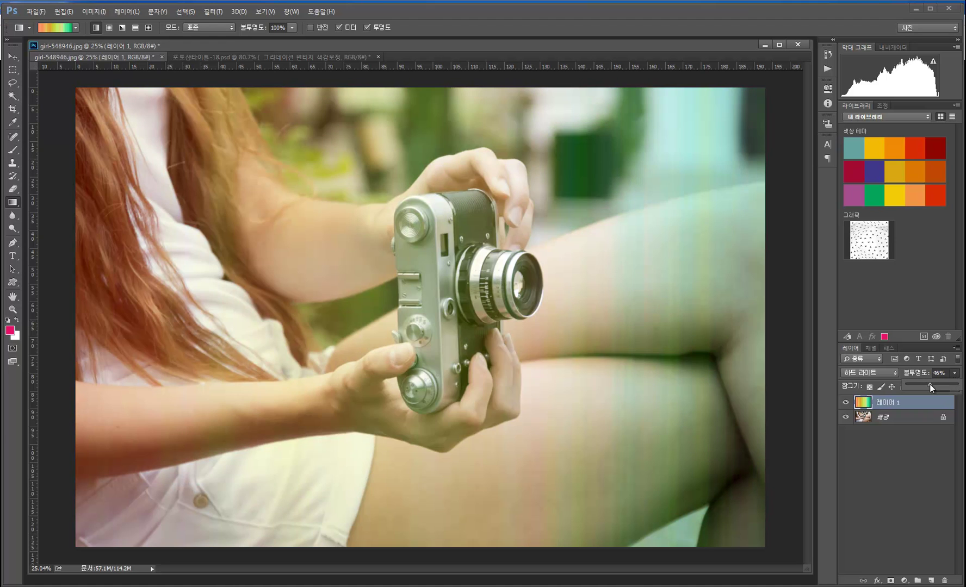
pyautogui.moveTo(929, 383); pyautogui.dragTo(921, 385)
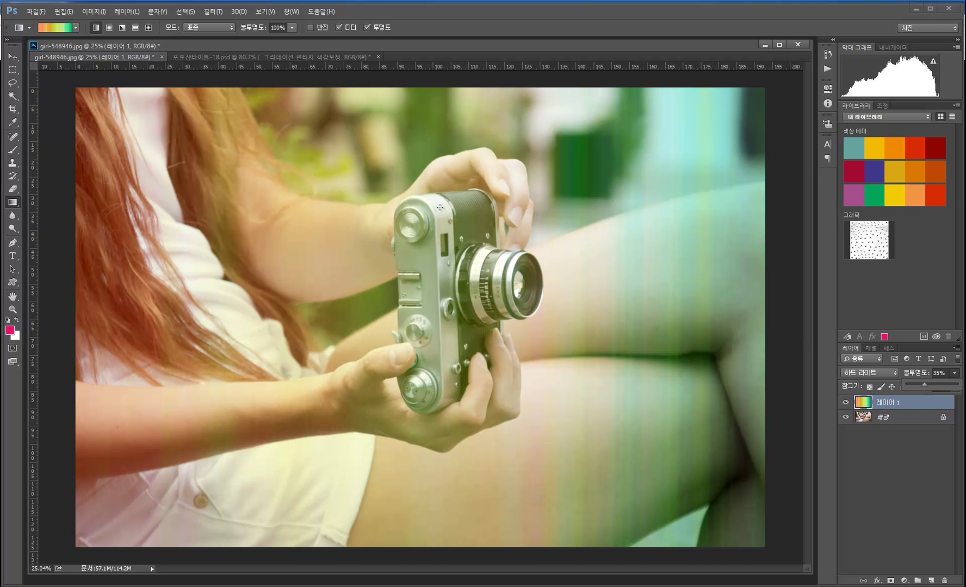
# Replace the noise gradient presets with the 파스텔 set
pyautogui.click(76, 27)
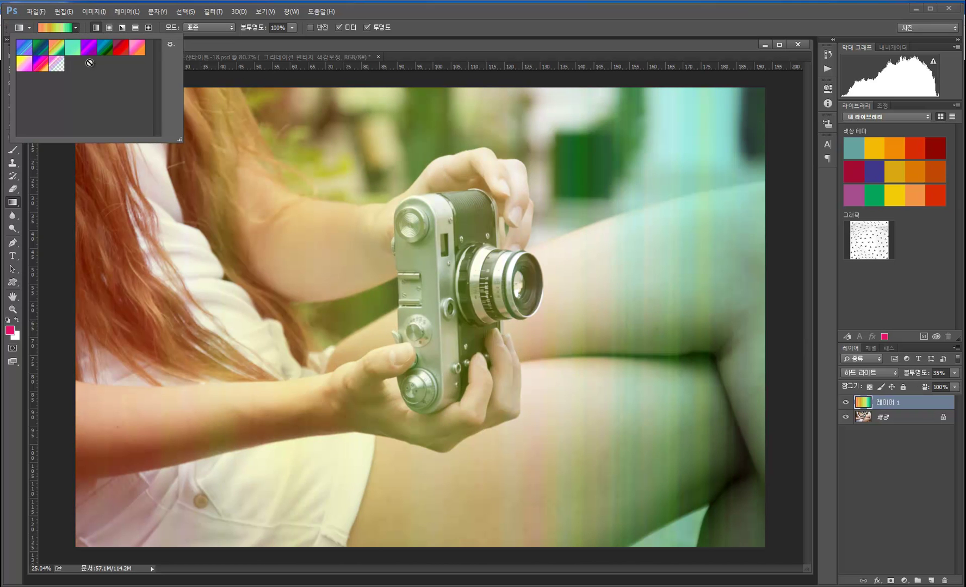
pyautogui.click(170, 45)
pyautogui.click(222, 251)
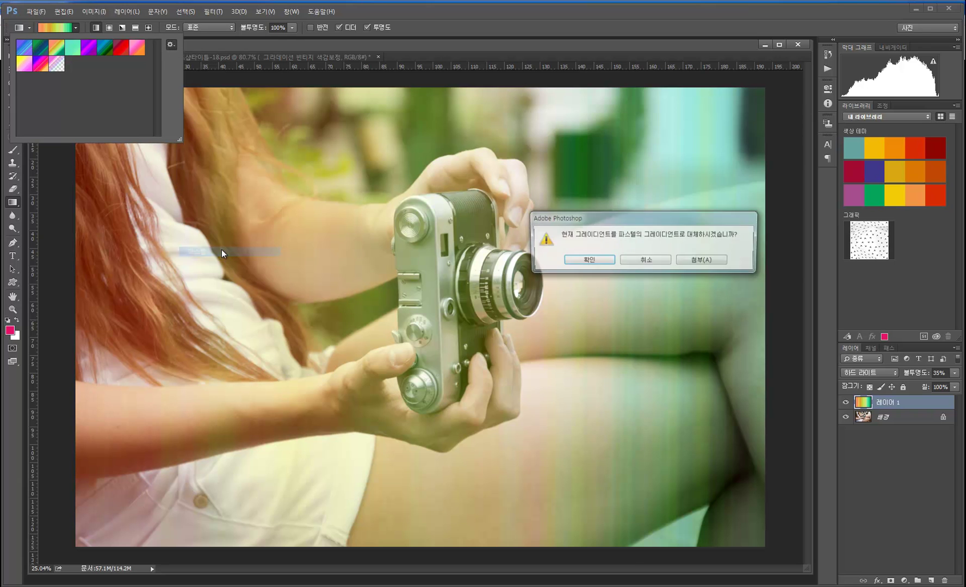
pyautogui.click(588, 260)
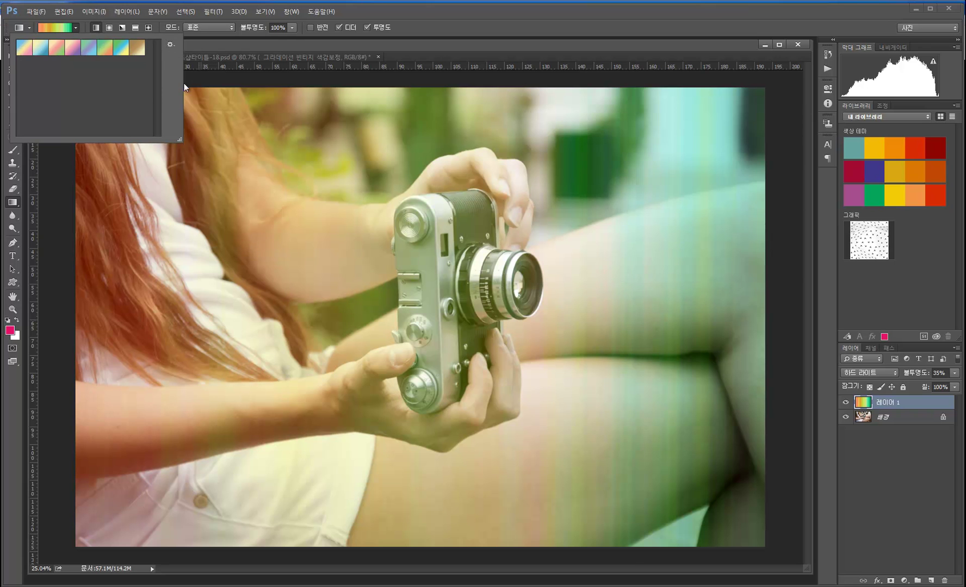
# Refill 레이어 1 with the yellow-pink-green pastel gradient from the photo's left edge to its right edge and set the layer's opacity to 50%
pyautogui.doubleClick(61, 51)
pyautogui.moveTo(54, 291); pyautogui.dragTo(777, 293)
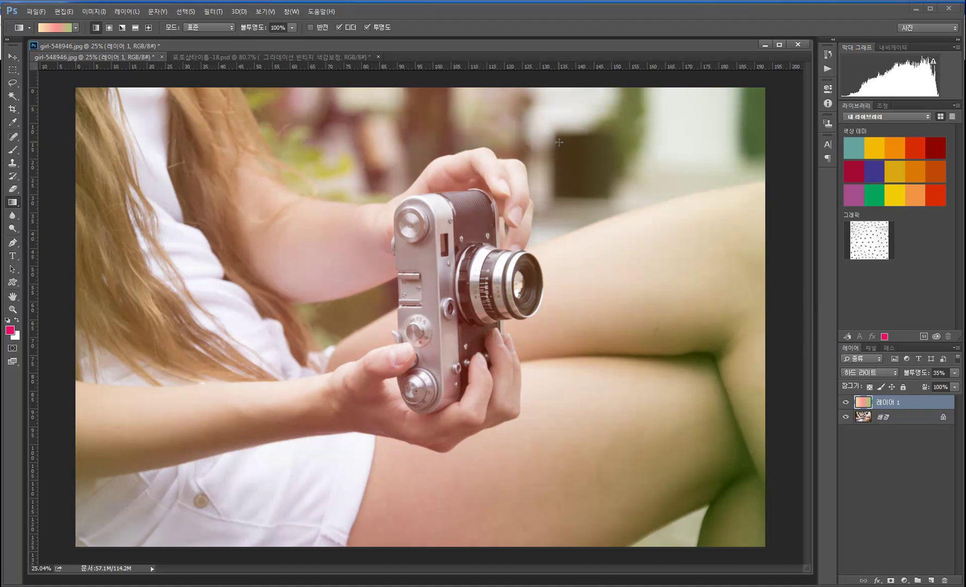
pyautogui.click(952, 383)
pyautogui.moveTo(930, 384); pyautogui.dragTo(932, 386)
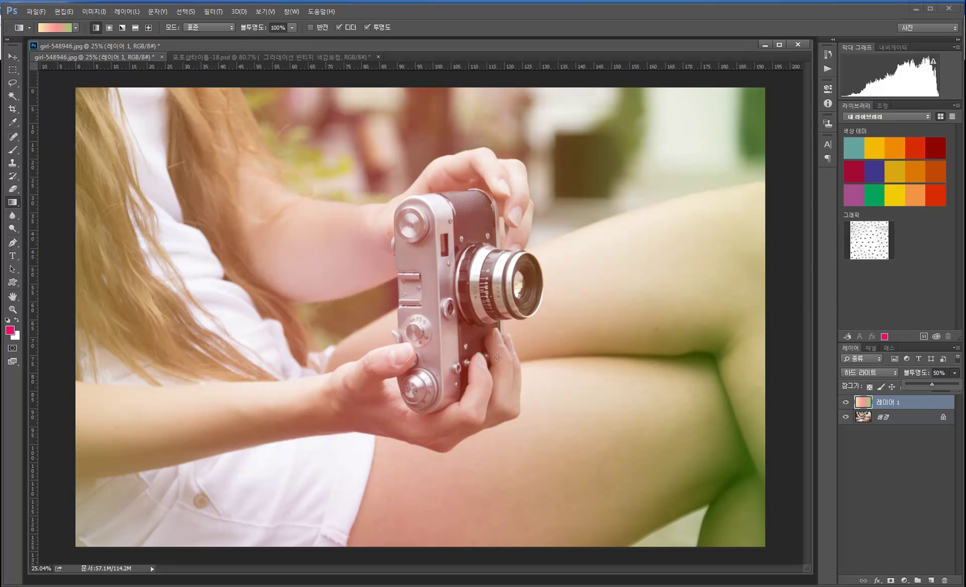